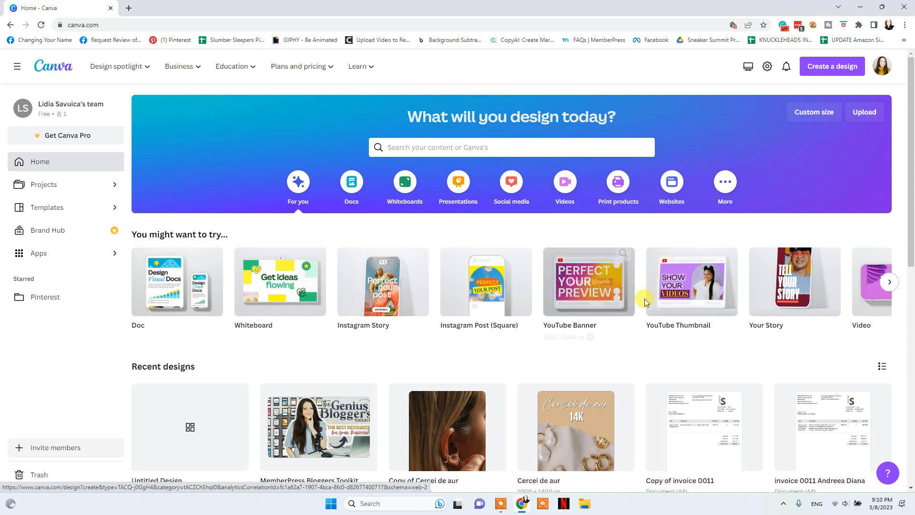
# Expand the suggested design types and More categories to show infographic templates
pyautogui.click(889, 282)
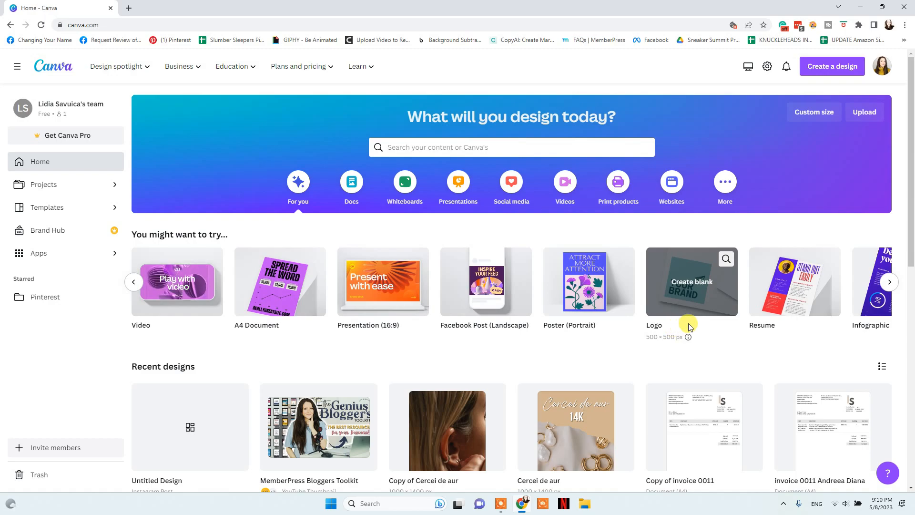
pyautogui.click(890, 282)
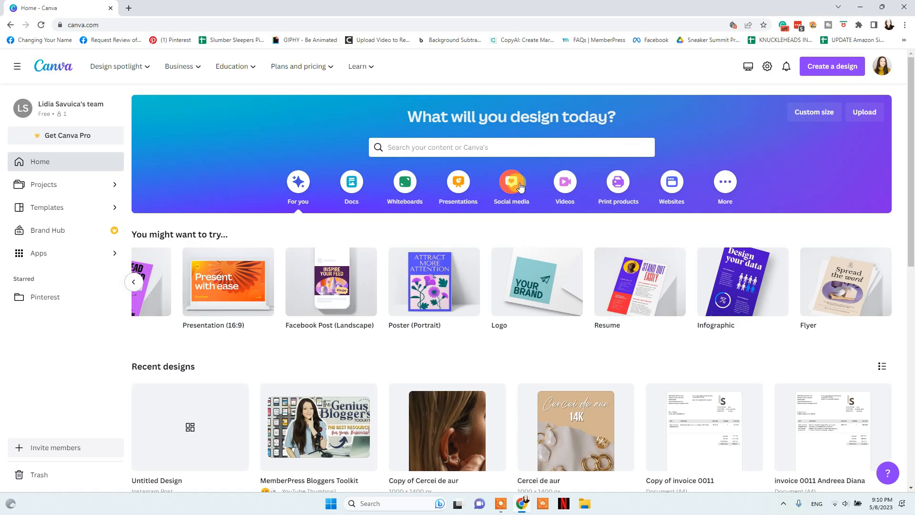
pyautogui.click(726, 183)
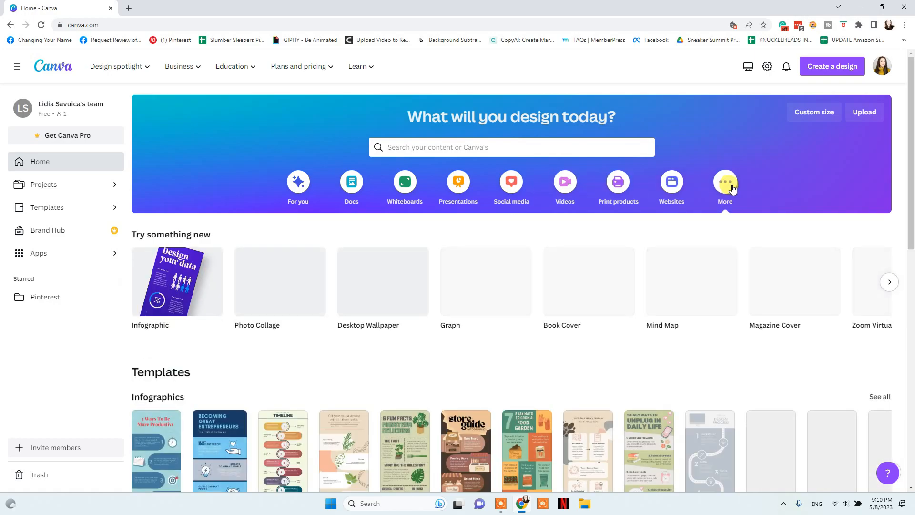
pyautogui.scroll(-4, 410, 305)
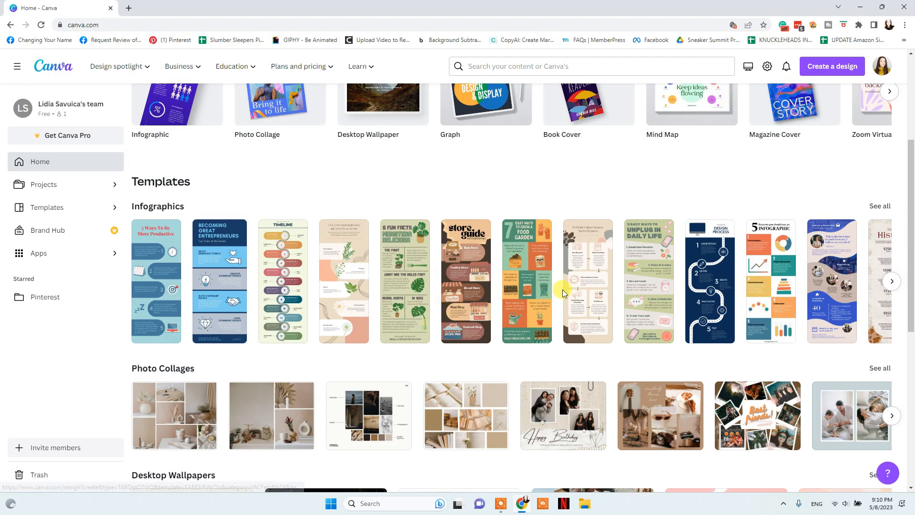
pyautogui.click(886, 285)
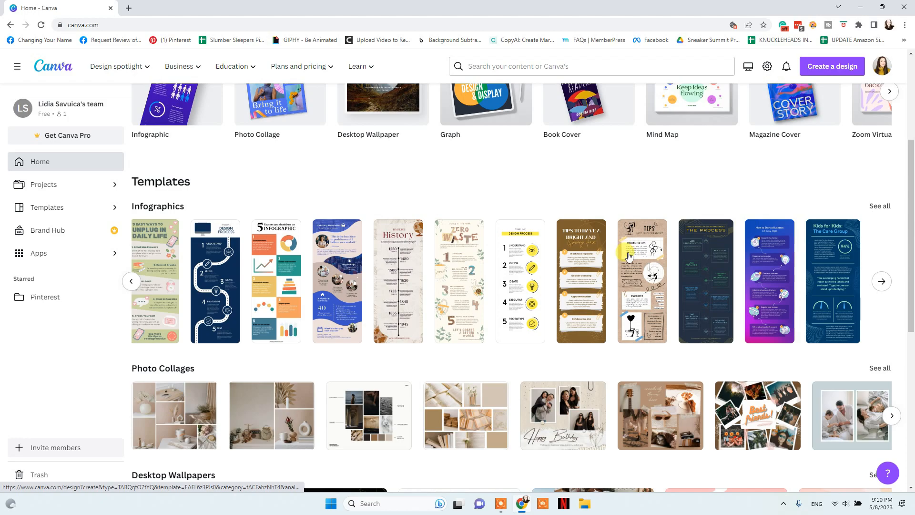
# Scroll through the template rows, back up, and bring up the Design spotlight overview
pyautogui.scroll(-4, 212, 204)
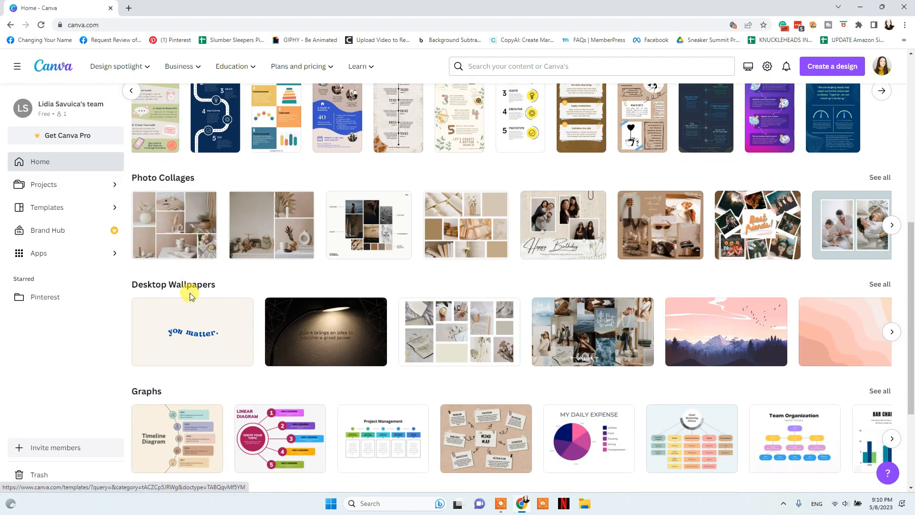
pyautogui.scroll(-3, 175, 252)
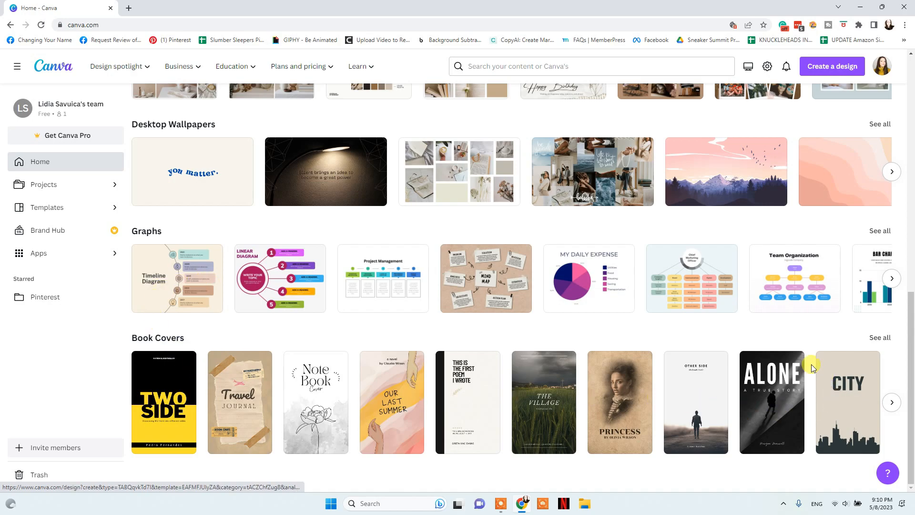
pyautogui.scroll(11, 529, 303)
pyautogui.moveTo(123, 71)
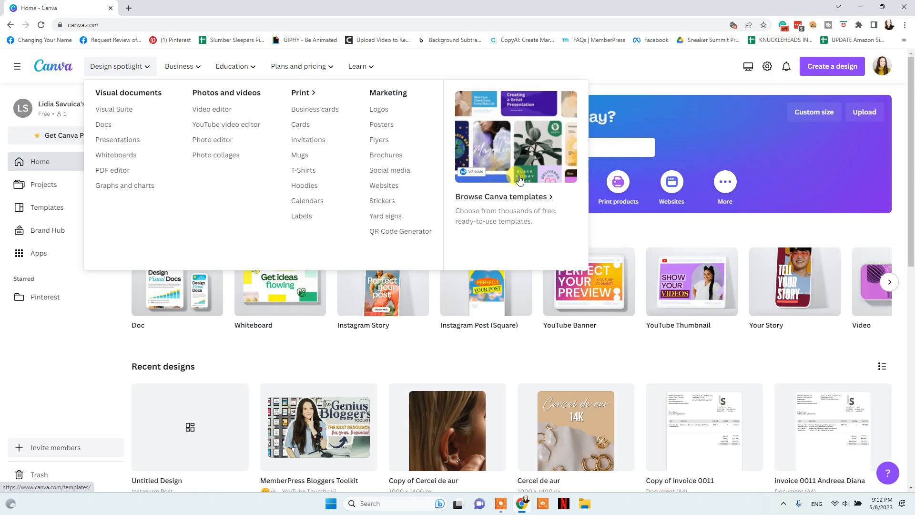
# Preview the Business, Education, Plans and pricing and Learn menus in the top navigation
pyautogui.moveTo(185, 70)
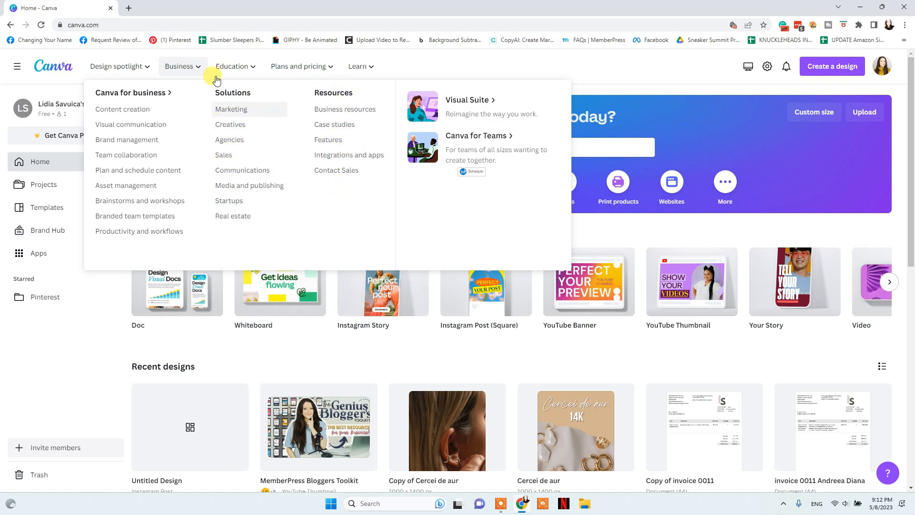
pyautogui.moveTo(302, 64)
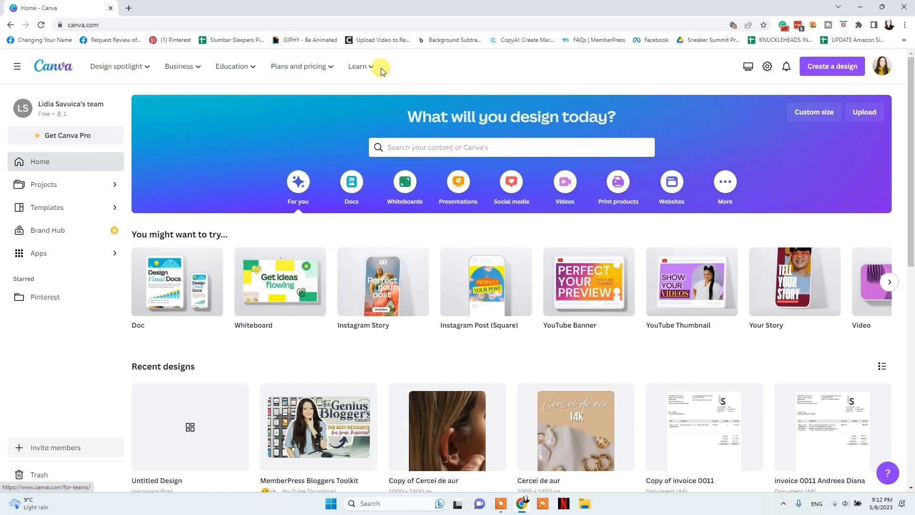
pyautogui.moveTo(379, 70)
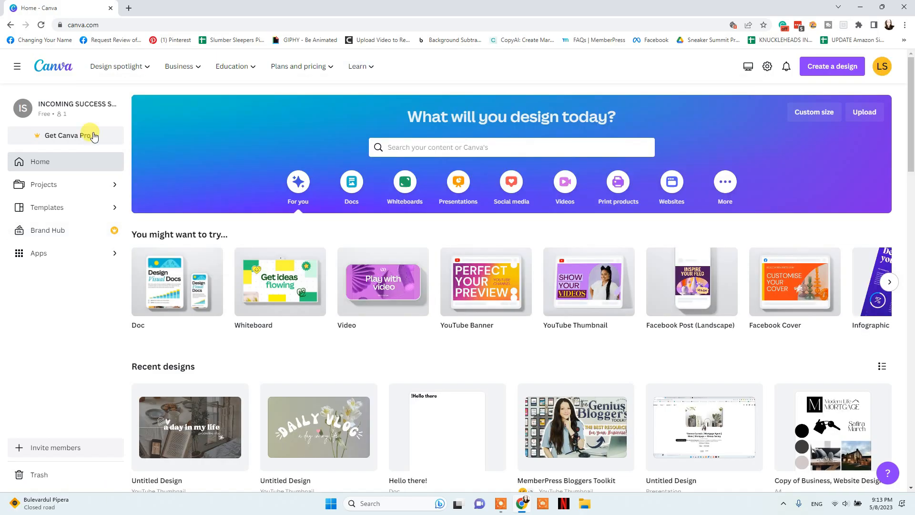
# View the Projects page's Folders, Designs, Images and Videos tabs, then return Home
pyautogui.click(26, 186)
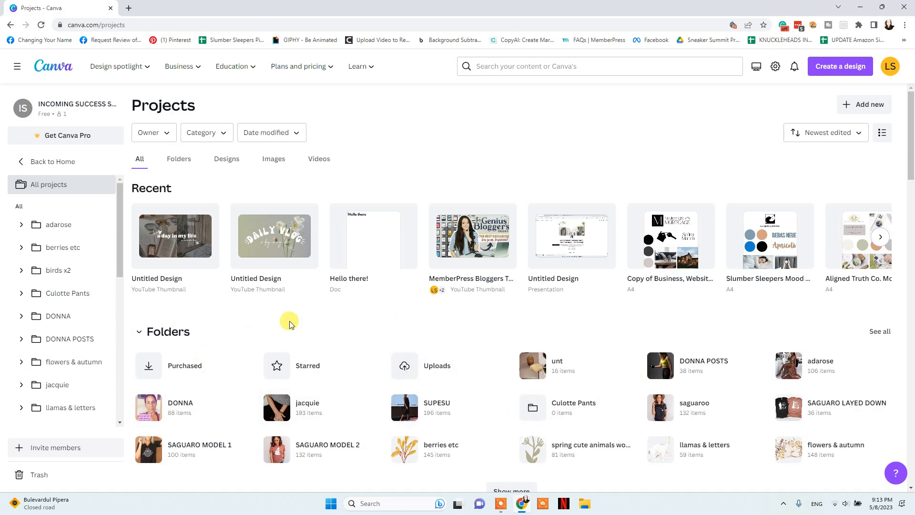
pyautogui.click(181, 162)
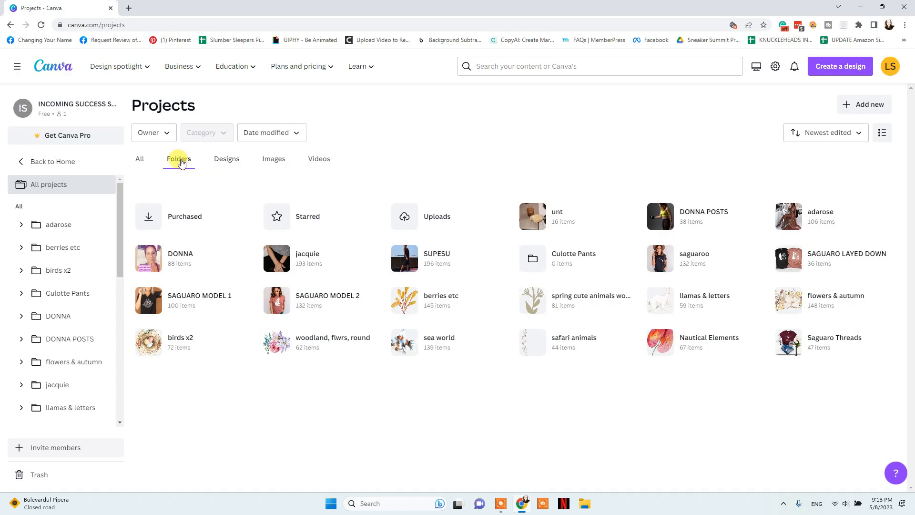
pyautogui.click(224, 166)
pyautogui.click(274, 160)
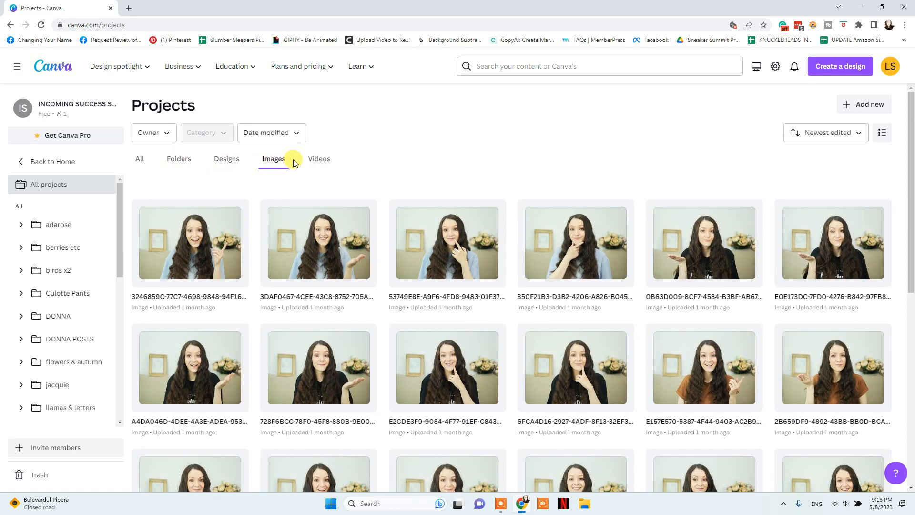
pyautogui.click(319, 164)
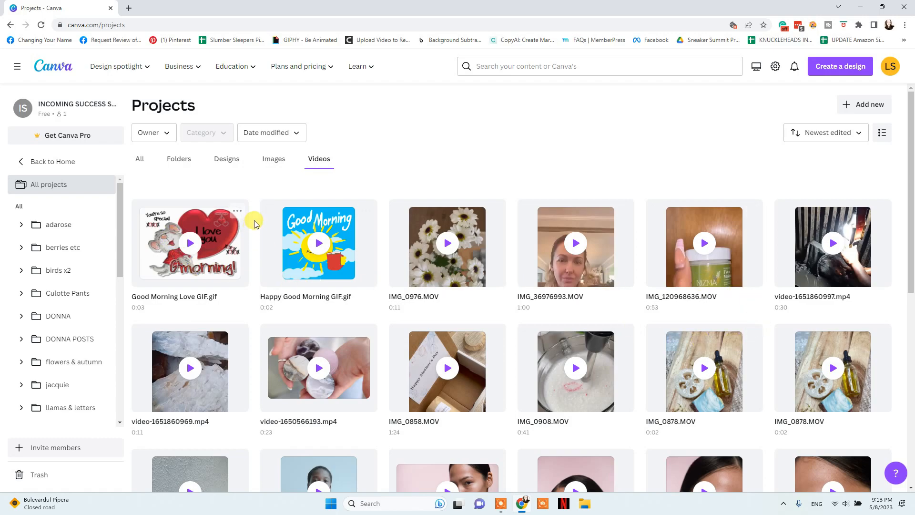
pyautogui.click(143, 159)
pyautogui.click(29, 161)
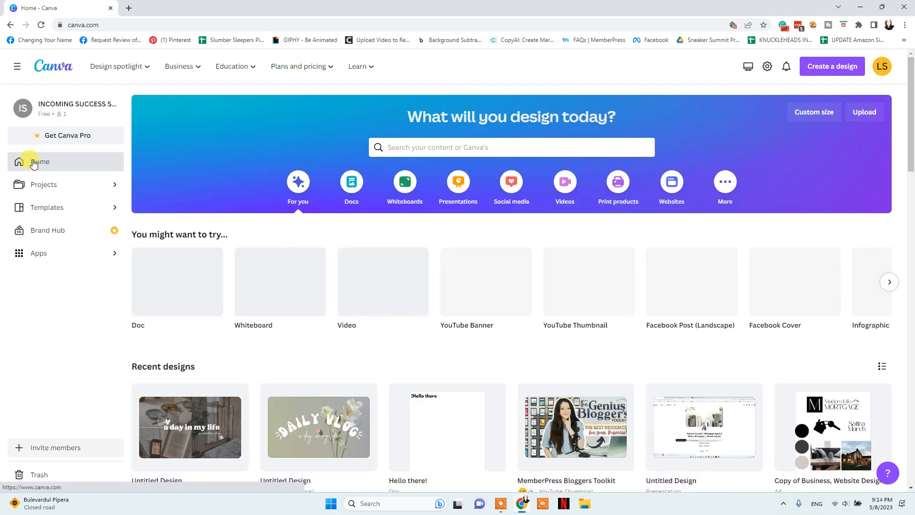
# Scroll through the Templates page and back to its top, then go to the Brand Kit
pyautogui.click(98, 208)
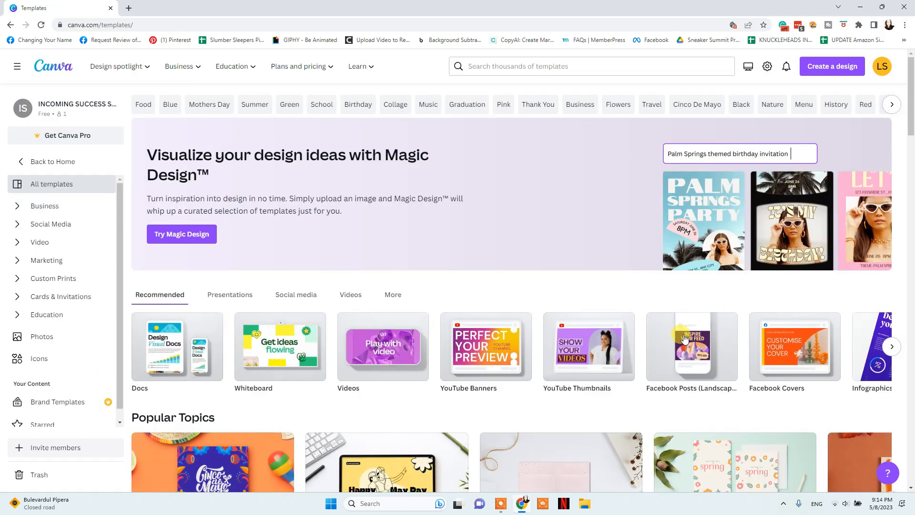
pyautogui.scroll(-4, 684, 339)
pyautogui.scroll(-5, 613, 337)
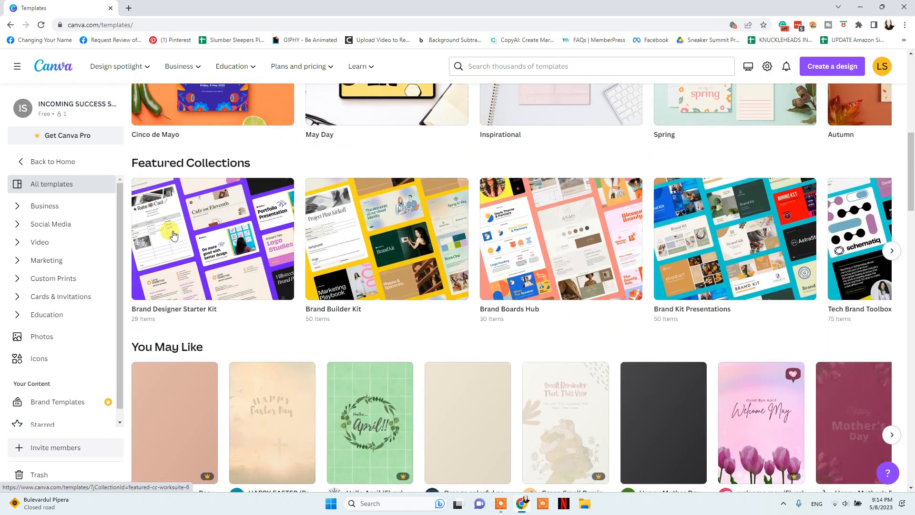
pyautogui.scroll(-5, 428, 276)
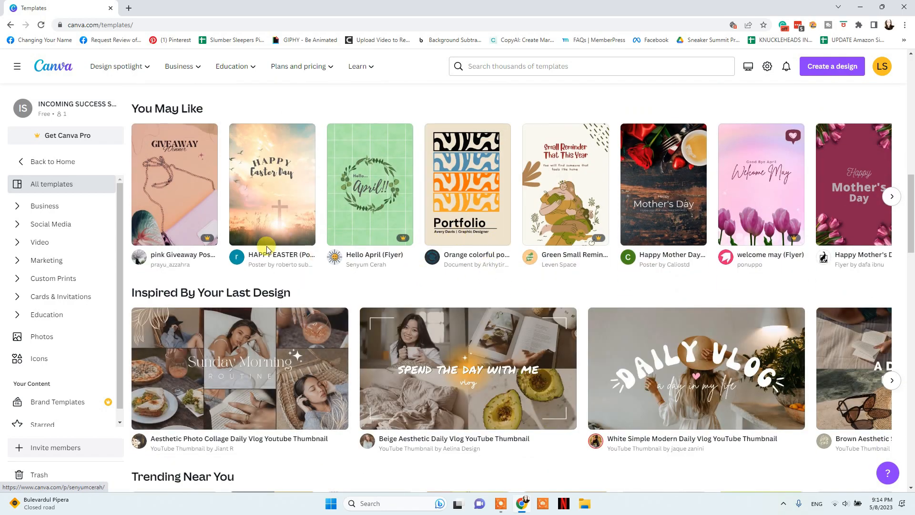
pyautogui.scroll(-3, 429, 248)
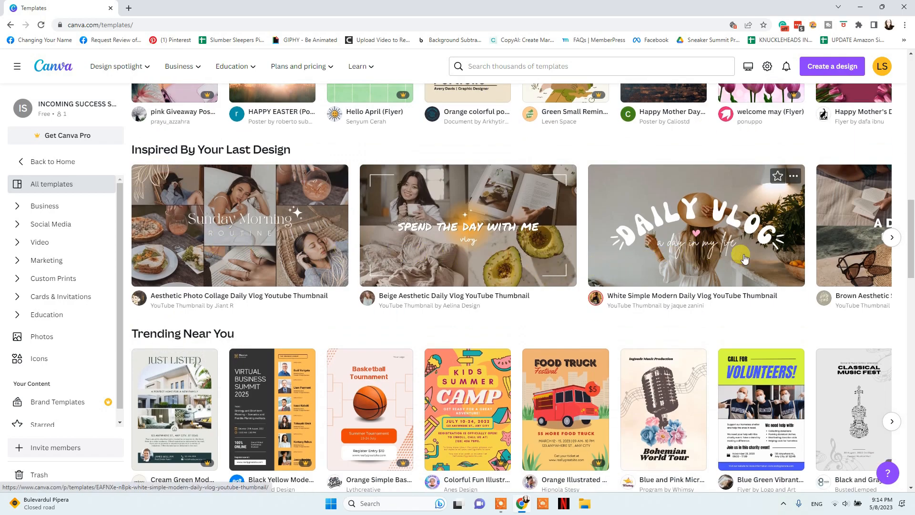
pyautogui.scroll(-11, 303, 155)
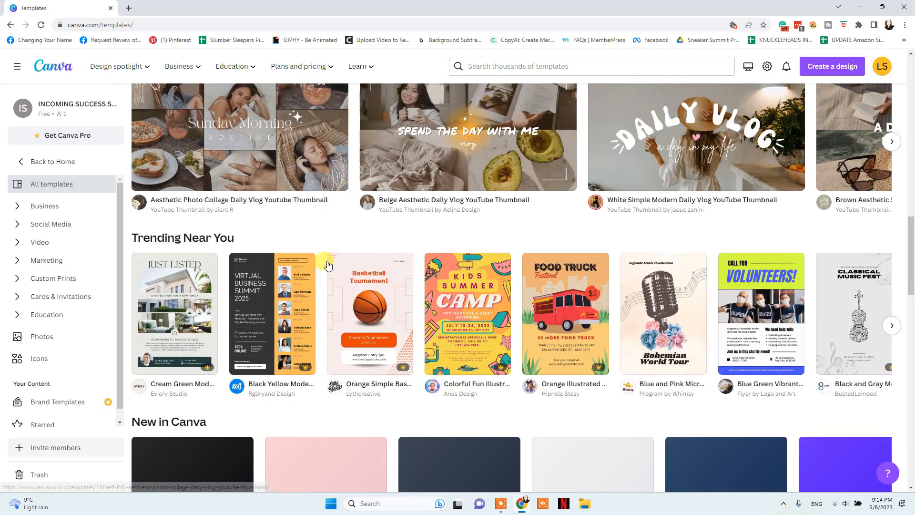
pyautogui.scroll(4, 328, 264)
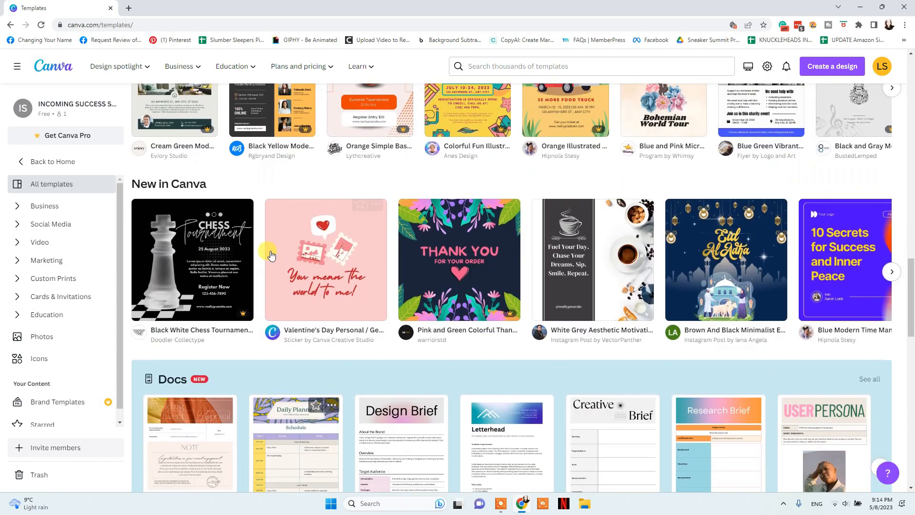
pyautogui.scroll(-5, 248, 253)
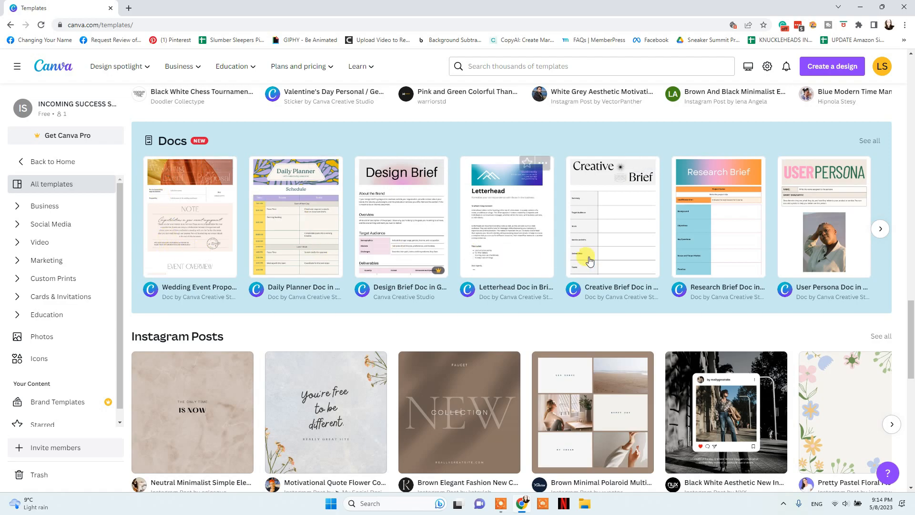
pyautogui.scroll(-9, 364, 224)
pyautogui.scroll(-9, 362, 226)
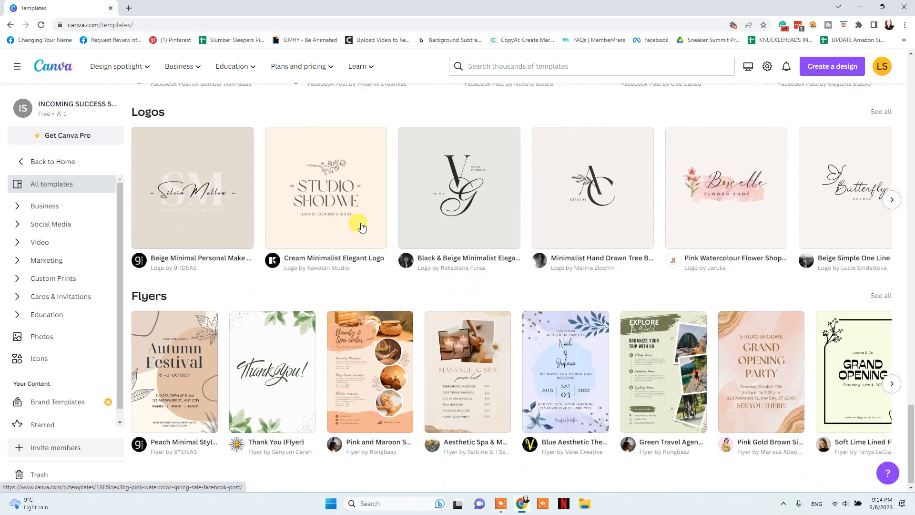
pyautogui.scroll(4, 462, 266)
pyautogui.scroll(20, 462, 266)
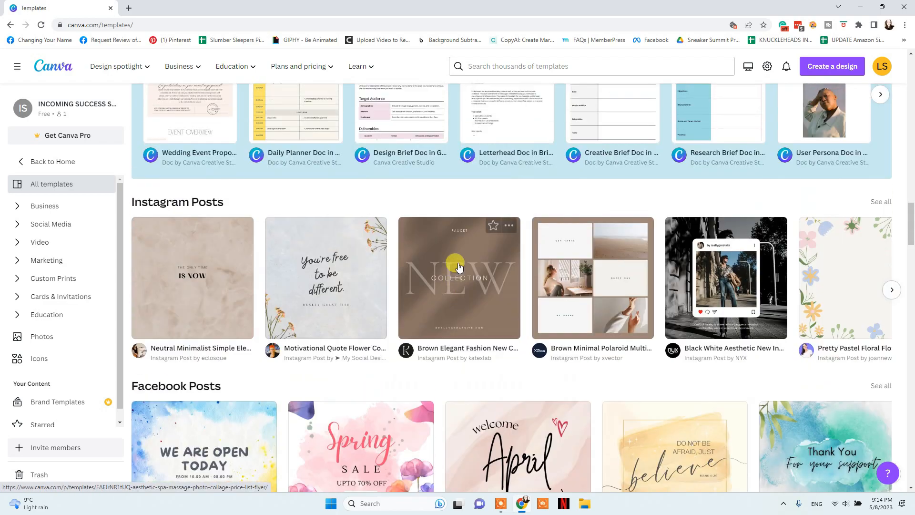
pyautogui.scroll(6, 456, 267)
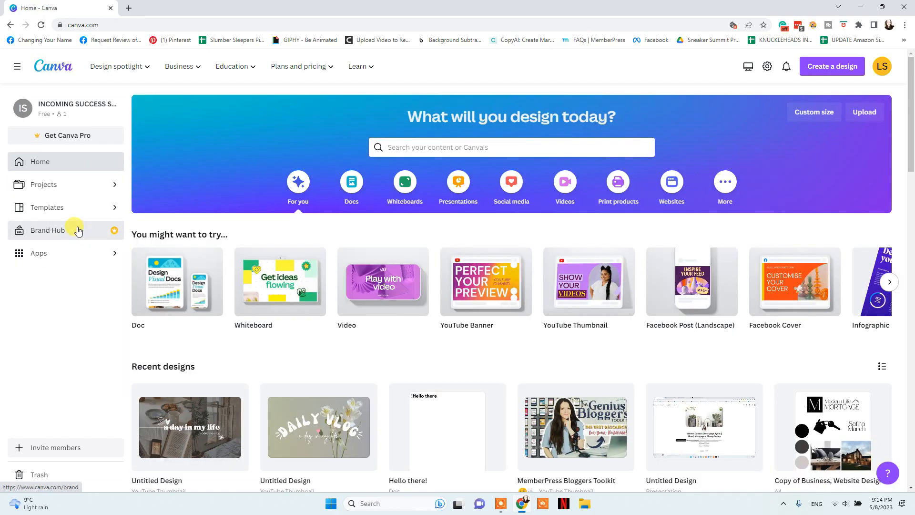
pyautogui.click(78, 231)
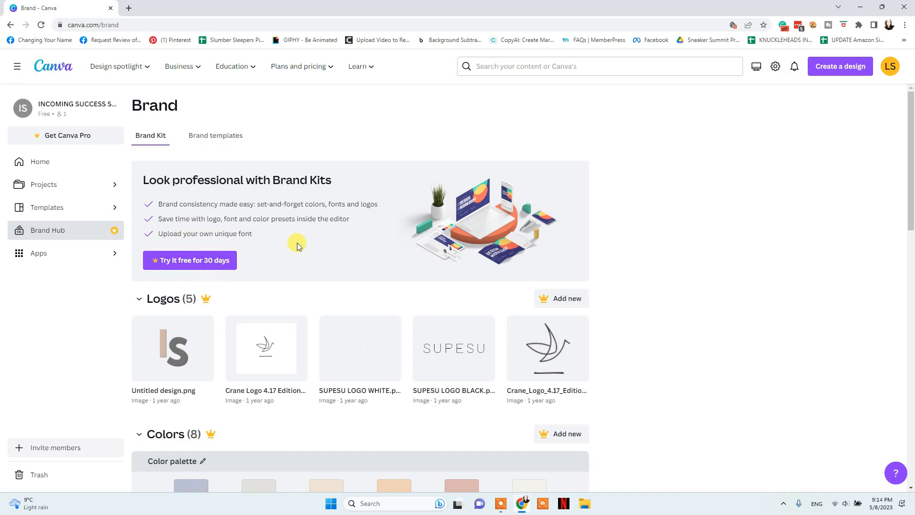
# Scroll down the Brand Kit page and back up
pyautogui.scroll(-2, 295, 243)
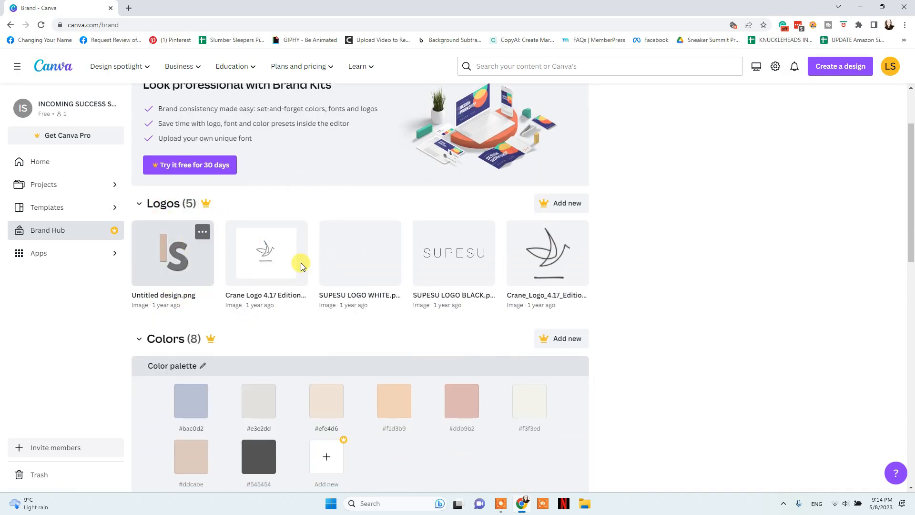
pyautogui.scroll(-7, 301, 266)
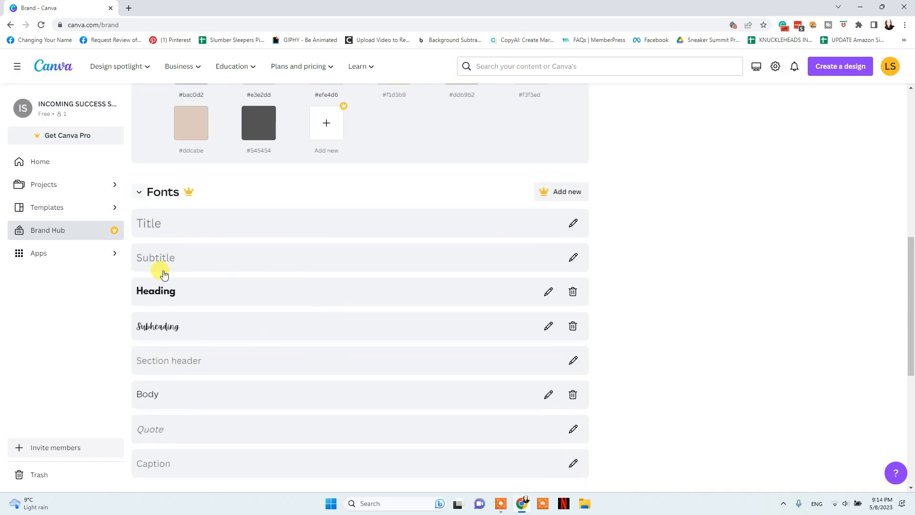
pyautogui.scroll(-7, 230, 343)
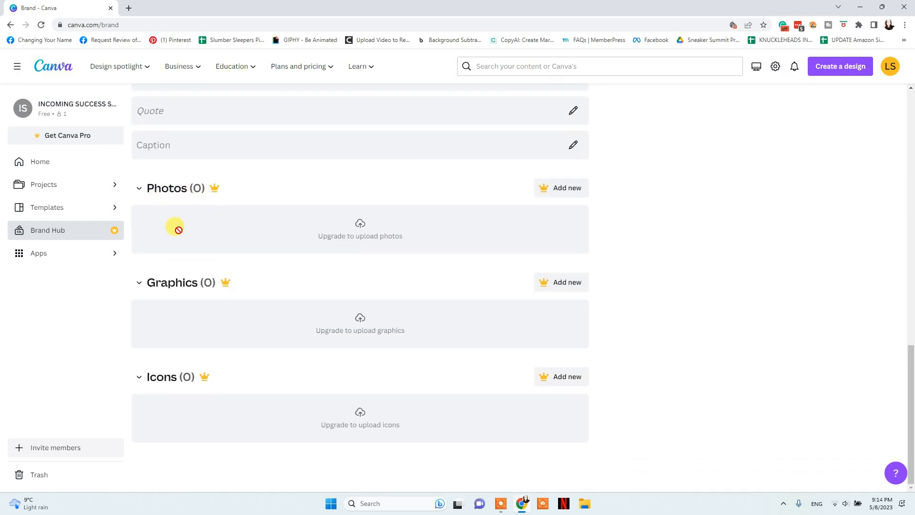
pyautogui.scroll(15, 336, 400)
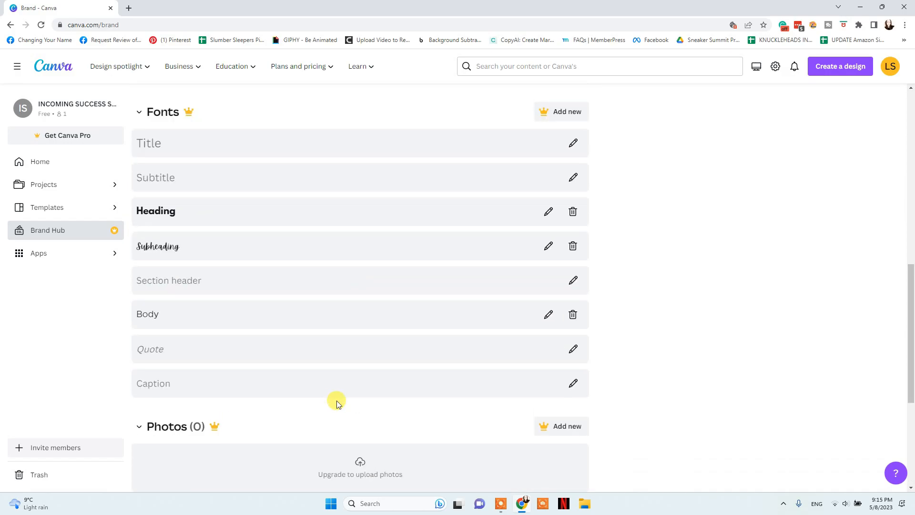
# Browse the Apps page's Trending, New, Productivity and Design essentials sections, ending at the top
pyautogui.click(47, 253)
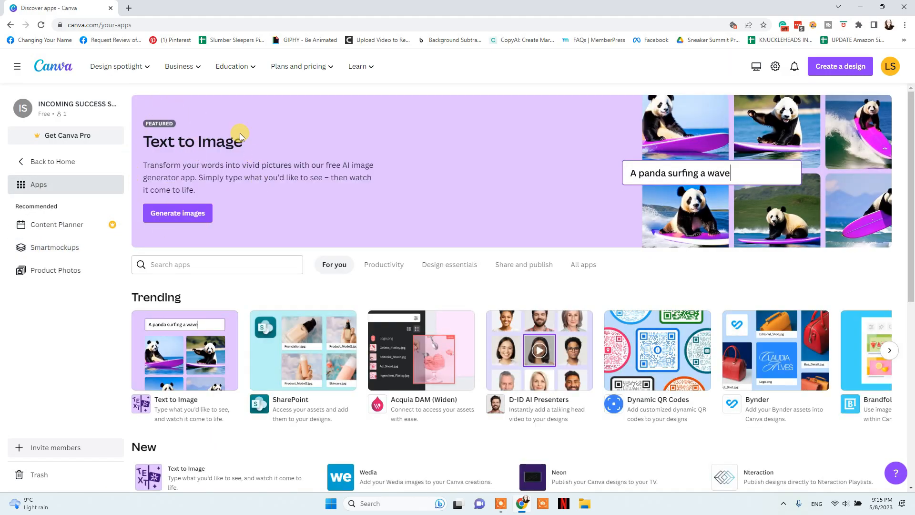
pyautogui.scroll(-4, 239, 136)
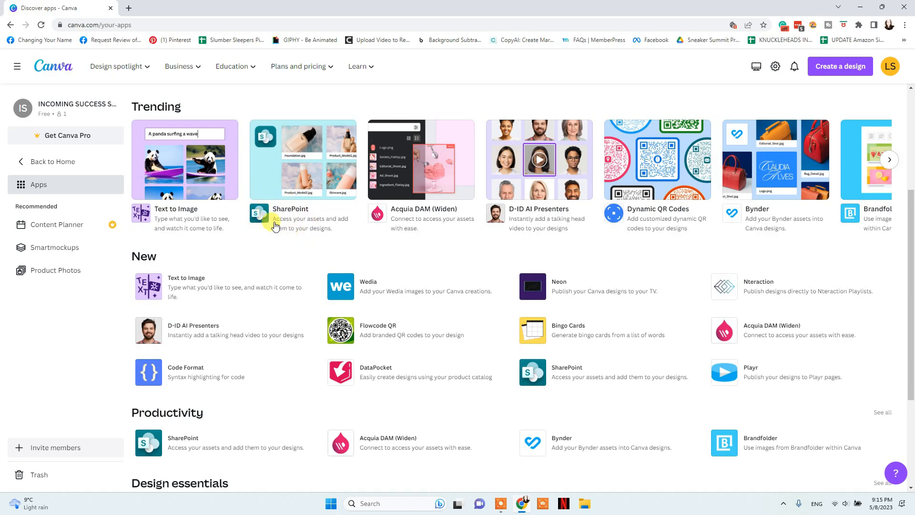
pyautogui.scroll(2, 485, 299)
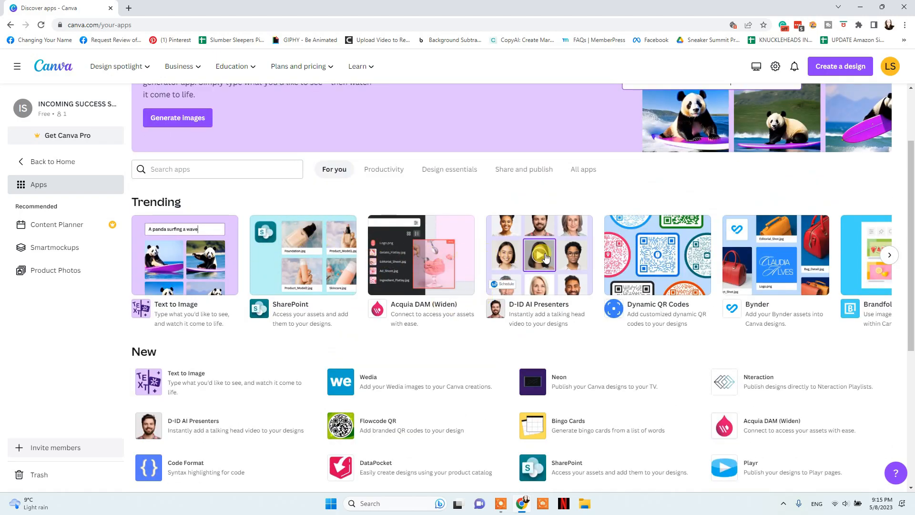
pyautogui.scroll(-5, 241, 323)
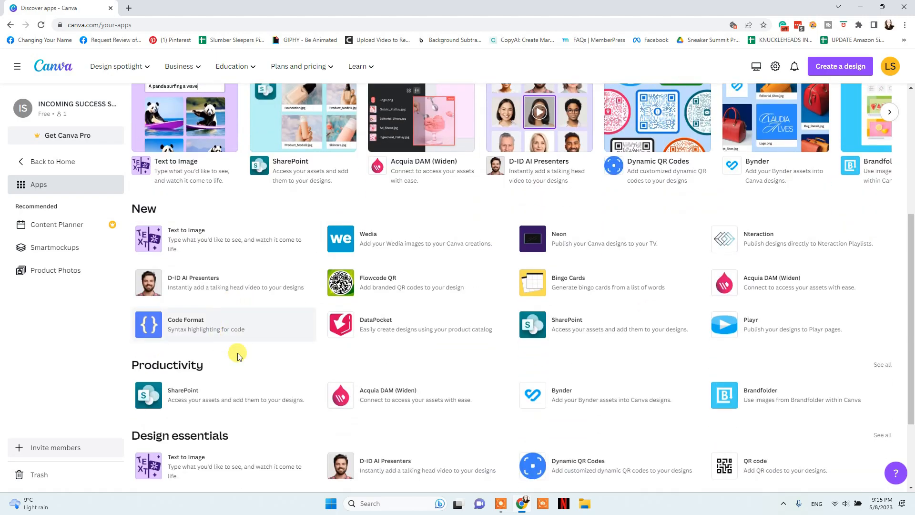
pyautogui.scroll(5, 322, 293)
pyautogui.scroll(-5, 321, 293)
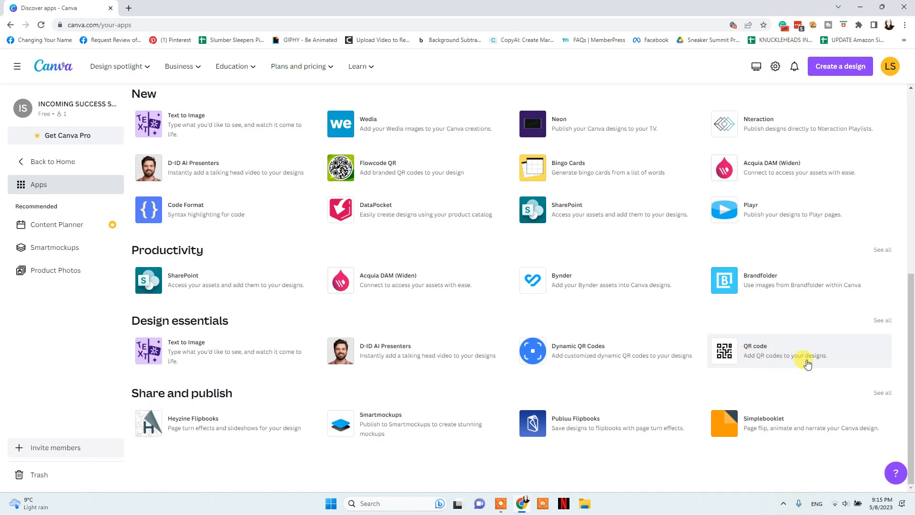
pyautogui.scroll(7, 506, 327)
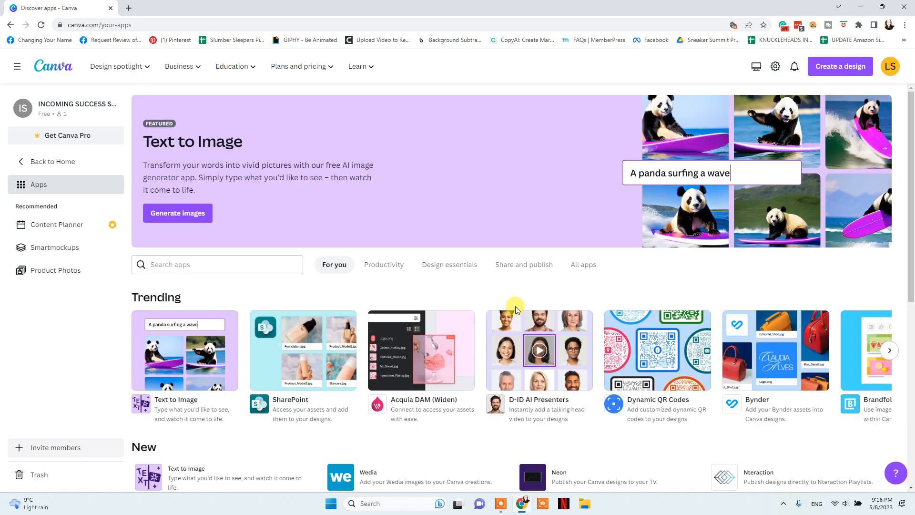
# Start a new 1280 × 720 px YouTube Thumbnail design from Create a design
pyautogui.click(842, 70)
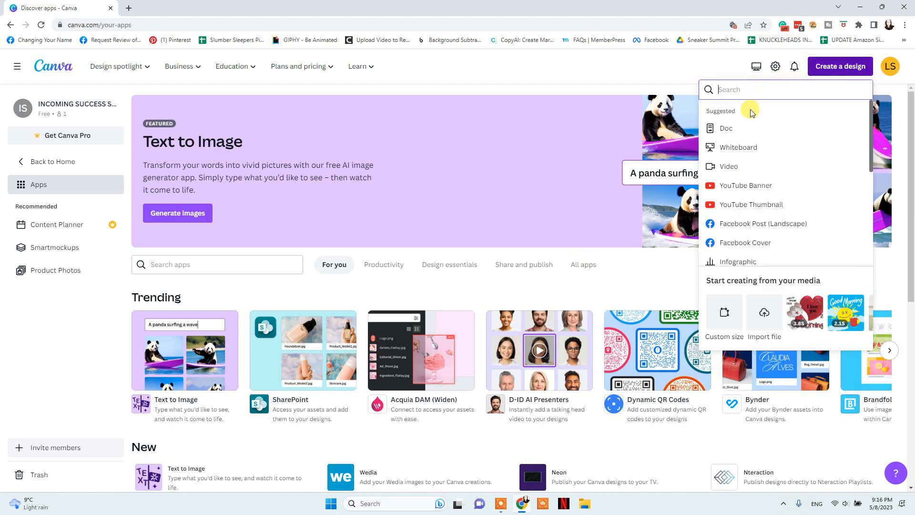
pyautogui.scroll(-5, 748, 138)
pyautogui.scroll(2, 758, 228)
pyautogui.scroll(4, 757, 241)
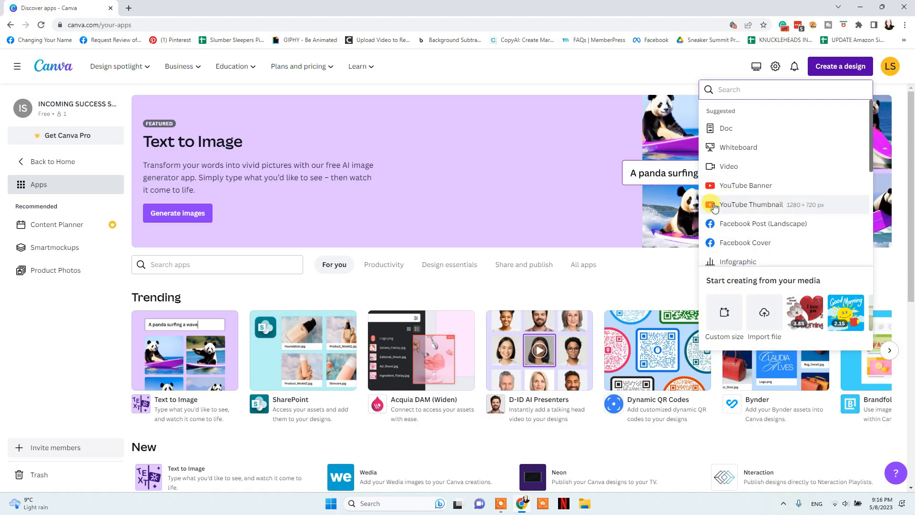
pyautogui.click(772, 205)
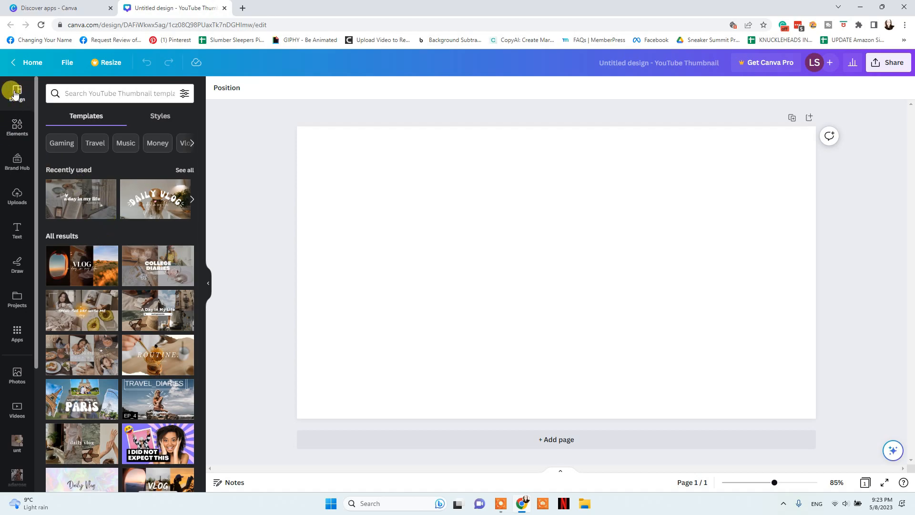
pyautogui.scroll(-10, 119, 305)
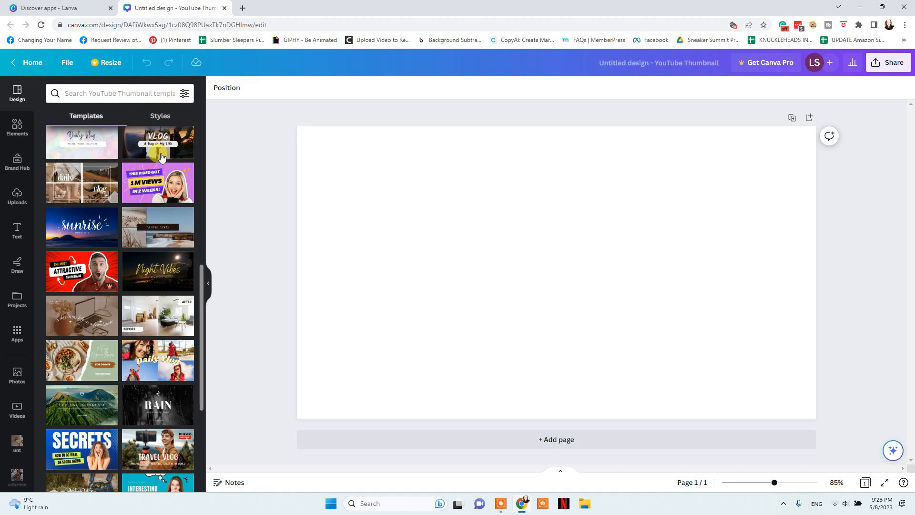
pyautogui.scroll(10, 162, 156)
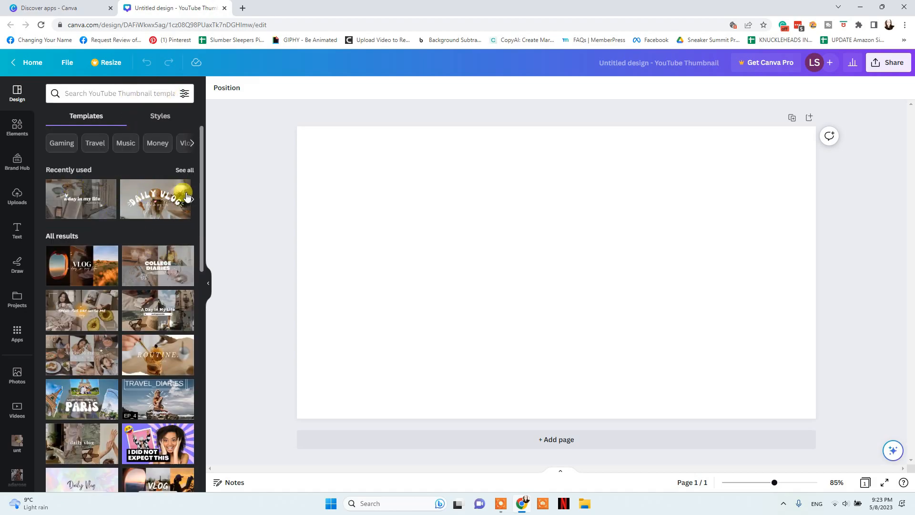
# Look over recently used templates and Styles, then apply the College Diaries template
pyautogui.click(185, 172)
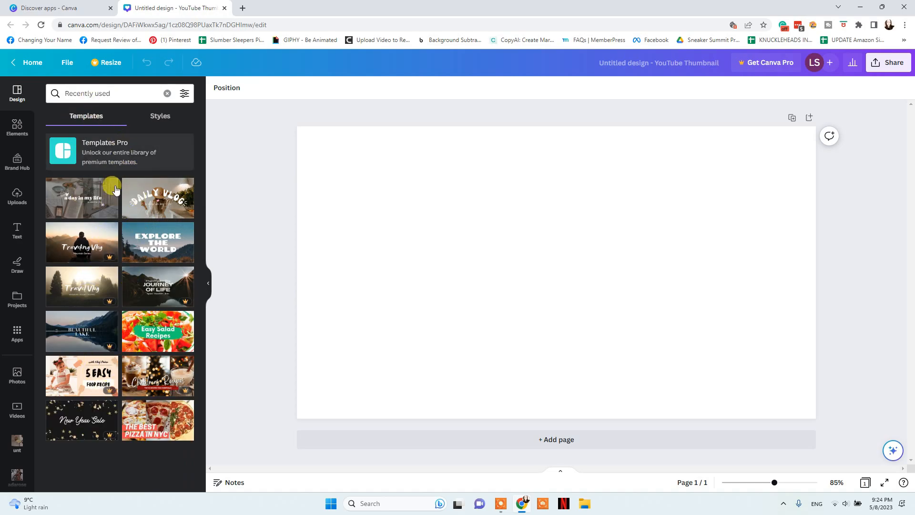
pyautogui.click(159, 116)
pyautogui.click(78, 120)
pyautogui.click(18, 104)
pyautogui.scroll(-1, 139, 264)
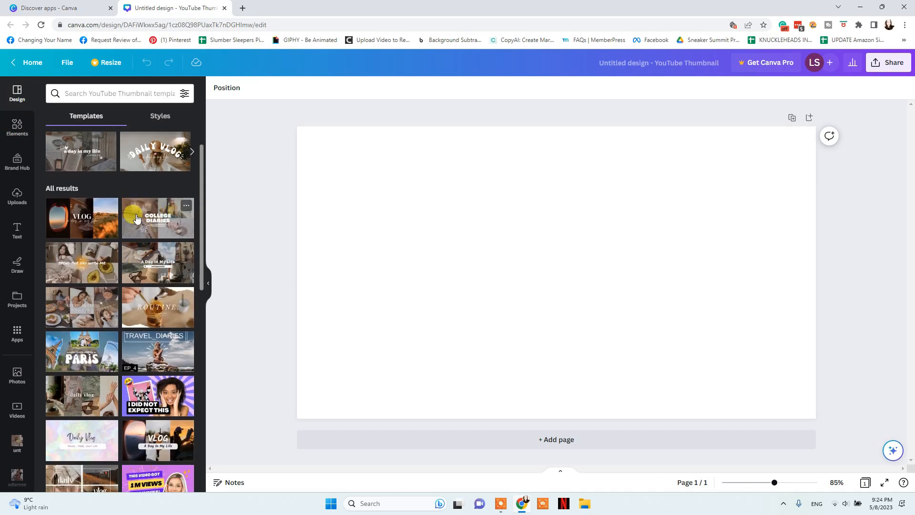
pyautogui.click(156, 218)
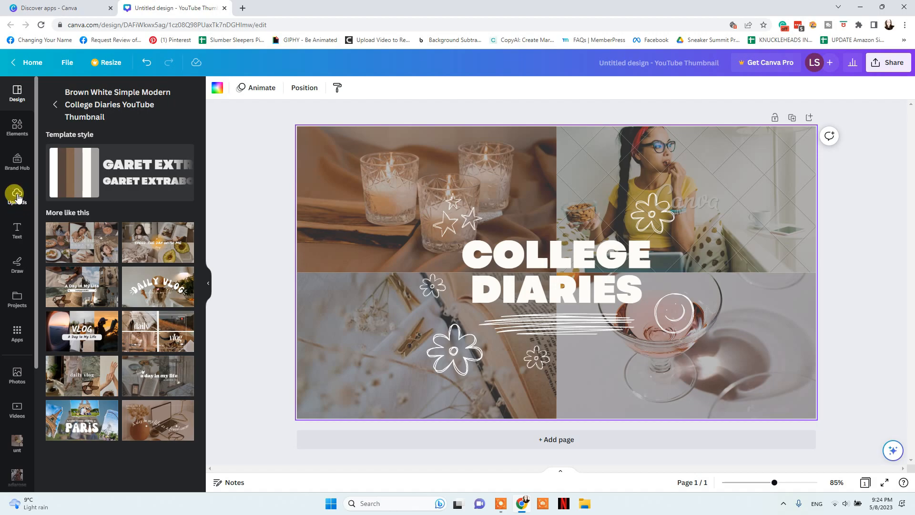
# Try a tan photo colour on the top-left candle photo cell, then undo it
pyautogui.click(336, 151)
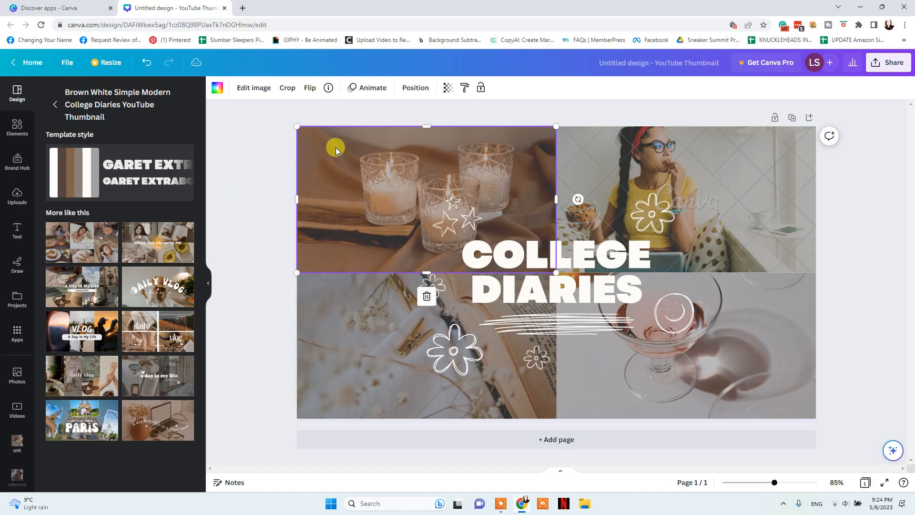
pyautogui.click(218, 88)
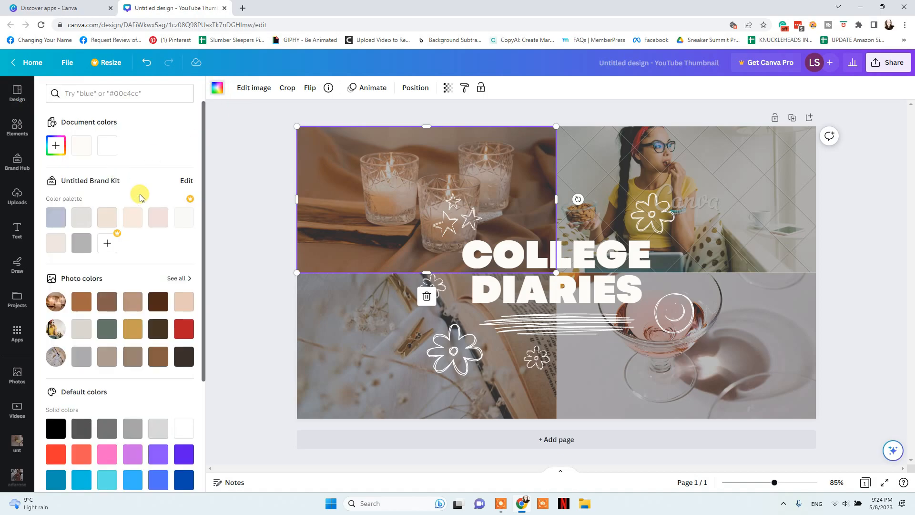
pyautogui.click(132, 302)
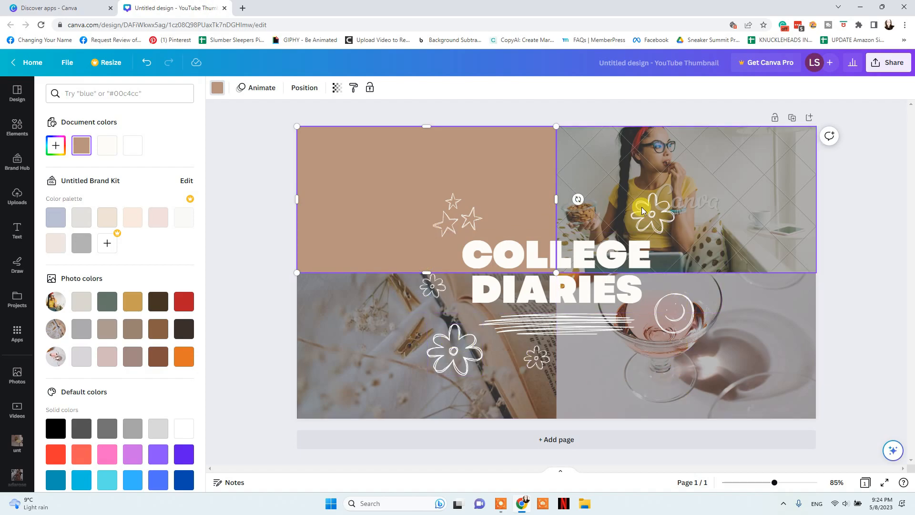
pyautogui.click(141, 64)
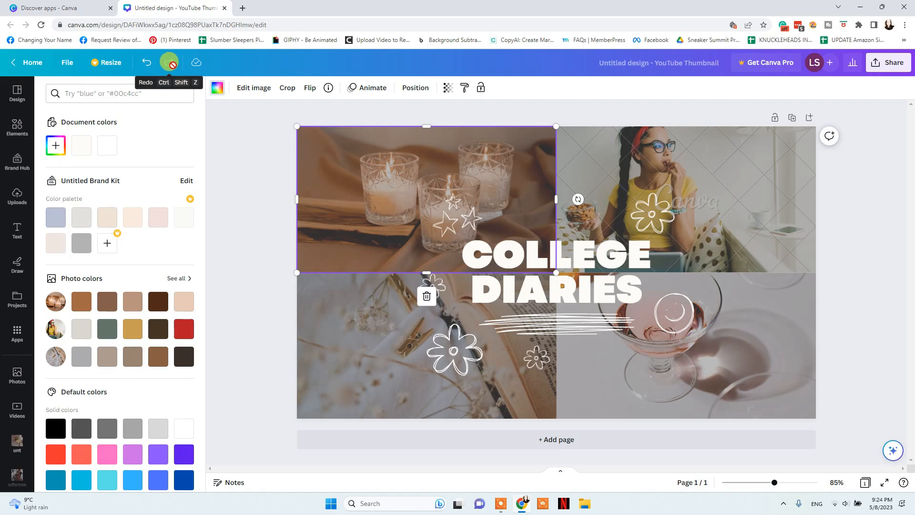
# Browse the full photo colour set, then start a new custom document colour
pyautogui.scroll(-3, 127, 274)
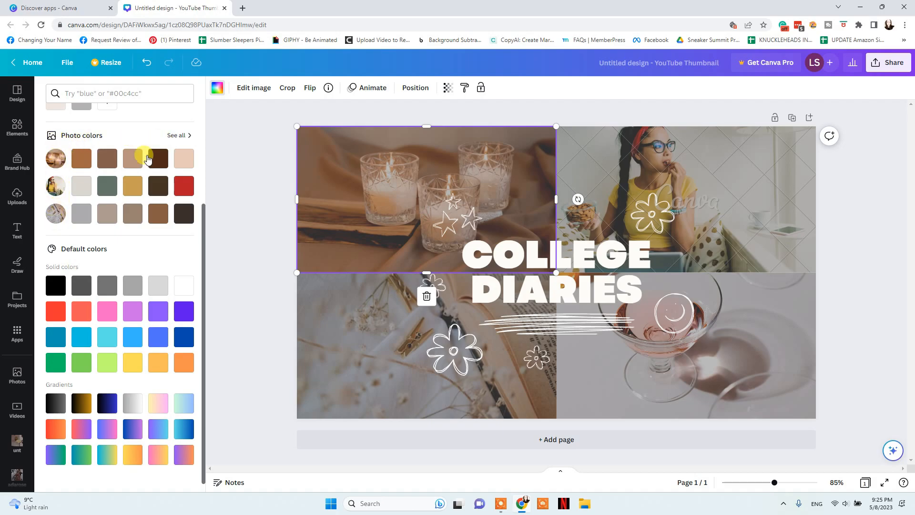
pyautogui.click(177, 135)
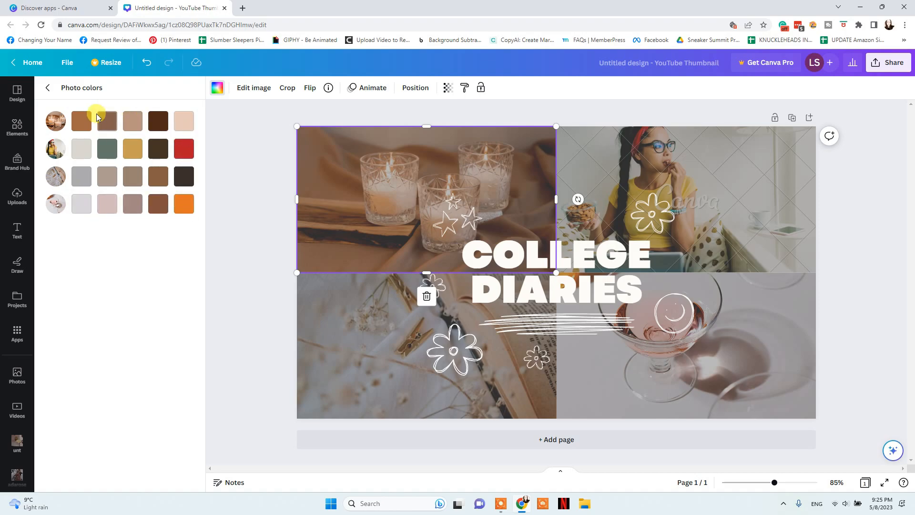
pyautogui.click(50, 88)
pyautogui.scroll(-1, 144, 229)
pyautogui.scroll(1, 144, 249)
pyautogui.scroll(-1, 144, 250)
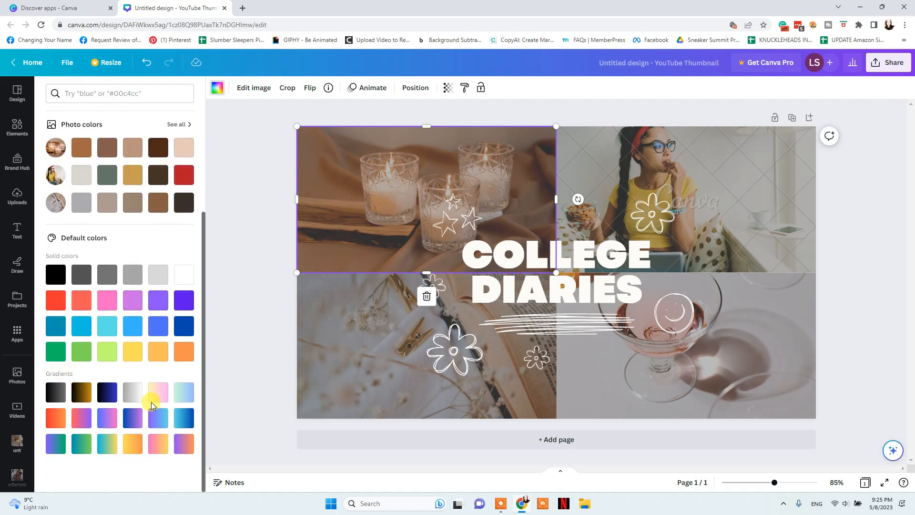
pyautogui.scroll(3, 112, 219)
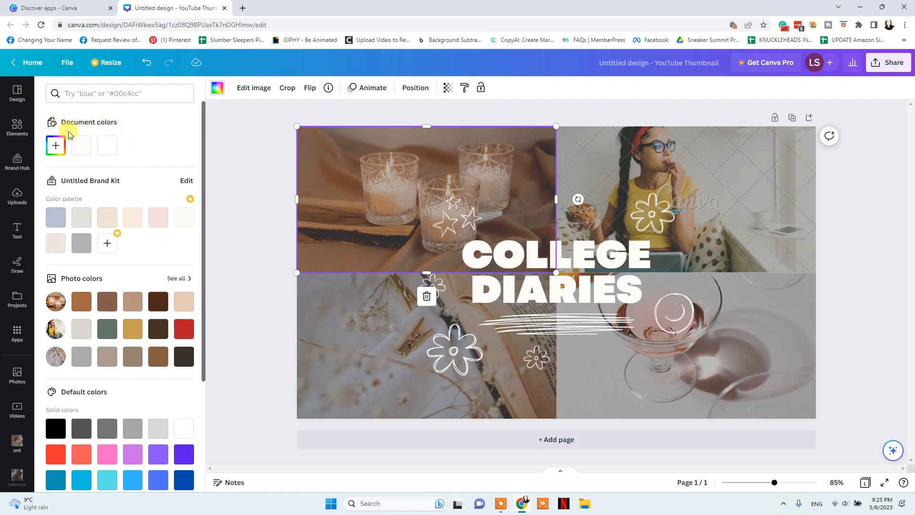
pyautogui.click(55, 145)
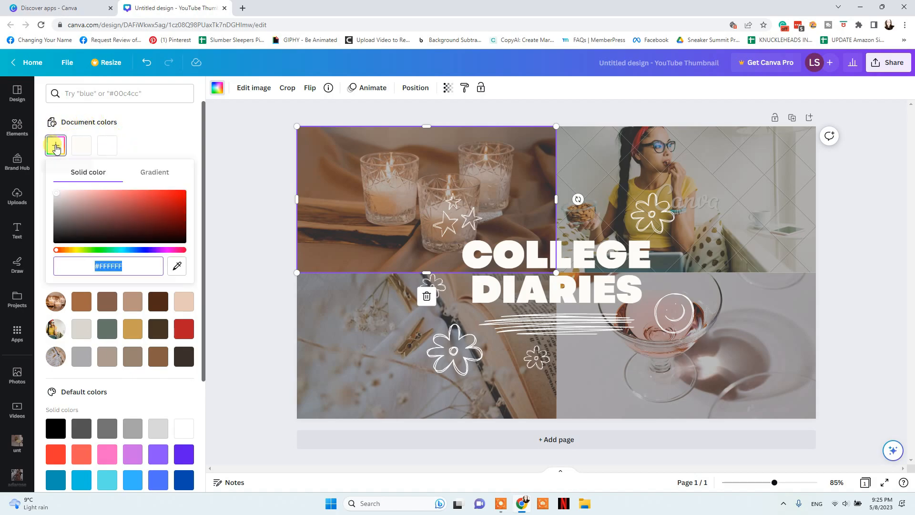
# Fill the top-left cell with #AB6767, try vertical, diagonal and radial gradients, and copy the hex
pyautogui.click(109, 206)
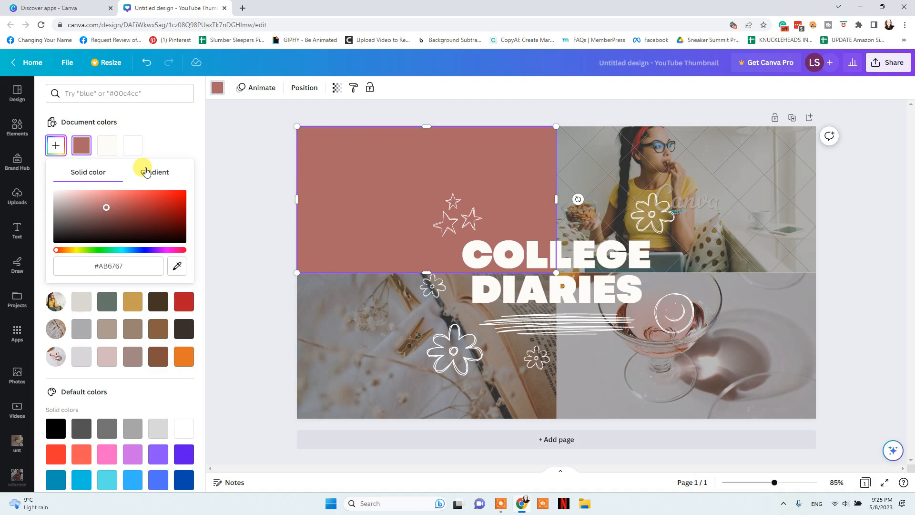
pyautogui.click(153, 172)
pyautogui.click(93, 262)
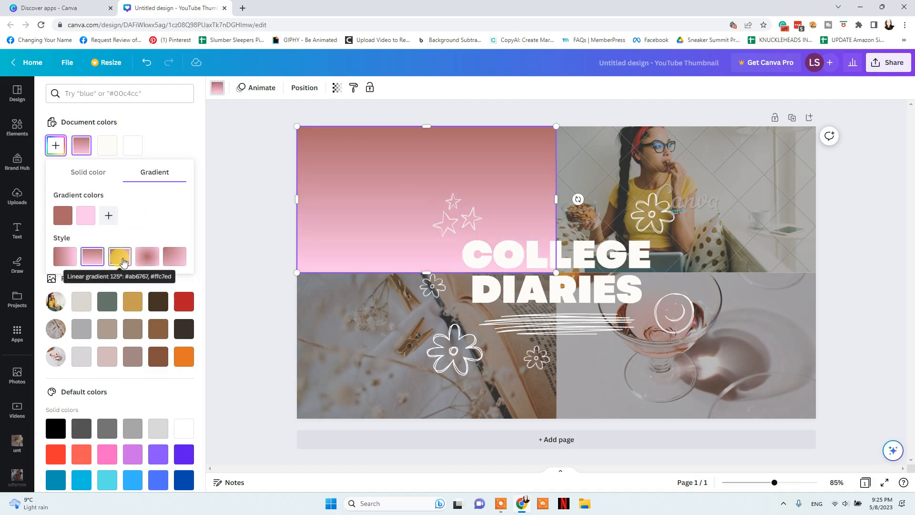
pyautogui.click(119, 258)
pyautogui.click(145, 261)
pyautogui.click(173, 260)
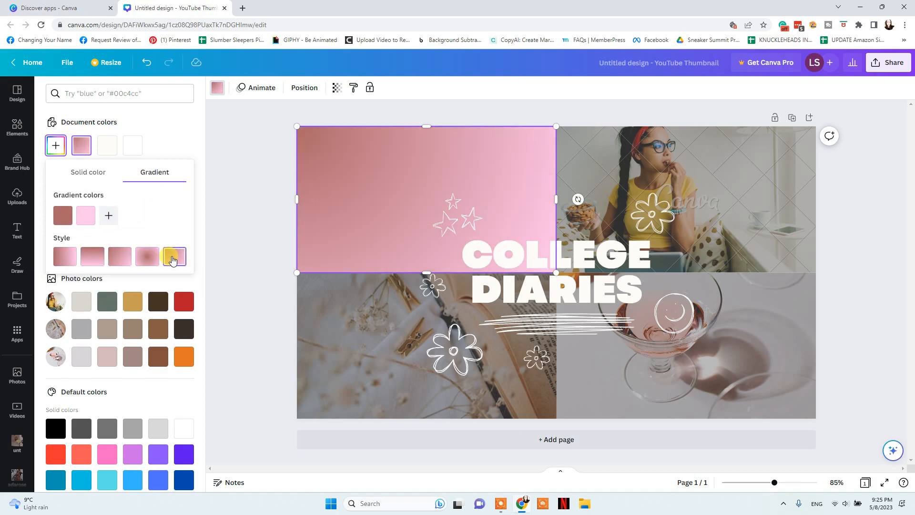
pyautogui.click(93, 173)
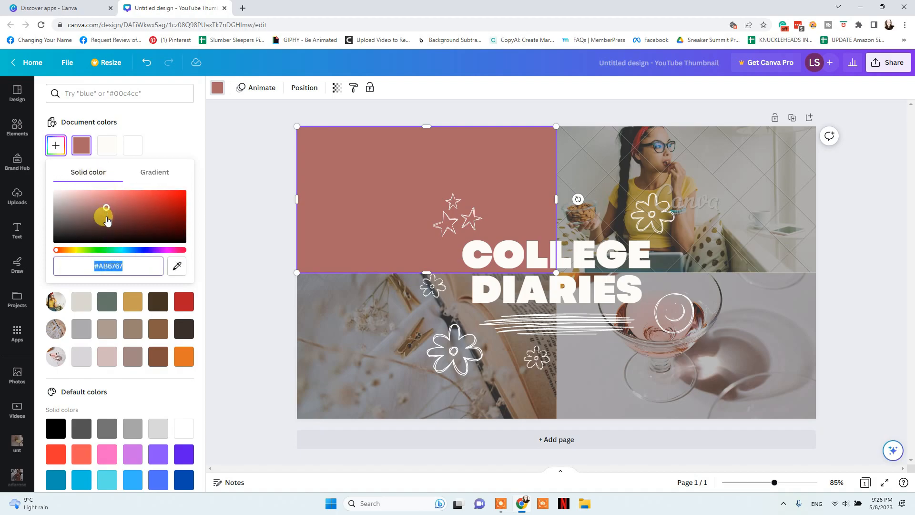
pyautogui.rightClick(110, 263)
pyautogui.click(119, 302)
pyautogui.click(145, 267)
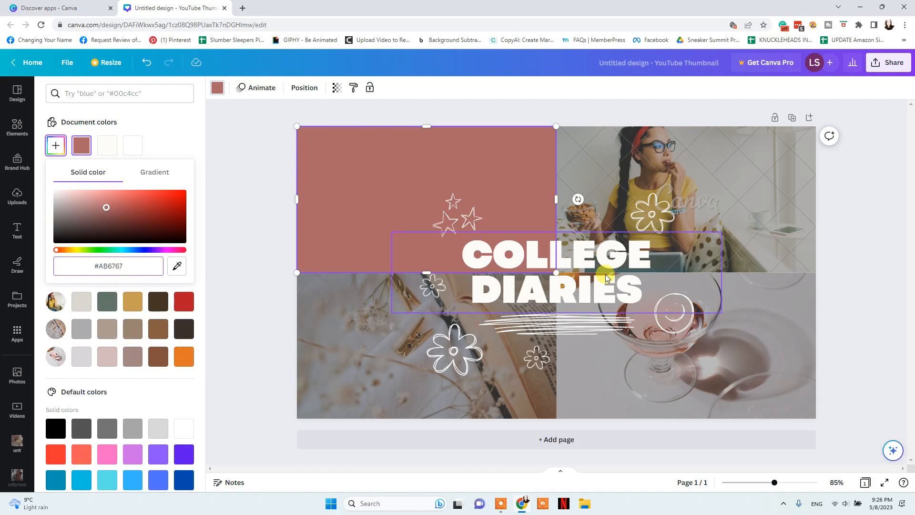
# Colour the COLLEGE DIARIES title #AB6767, copy its hex code, then undo it back to white
pyautogui.click(596, 286)
pyautogui.click(354, 87)
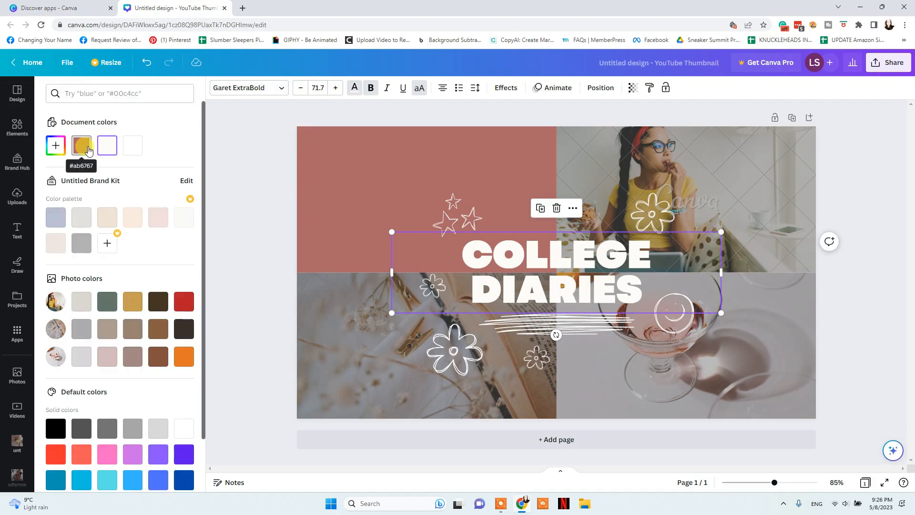
pyautogui.click(80, 152)
pyautogui.click(55, 145)
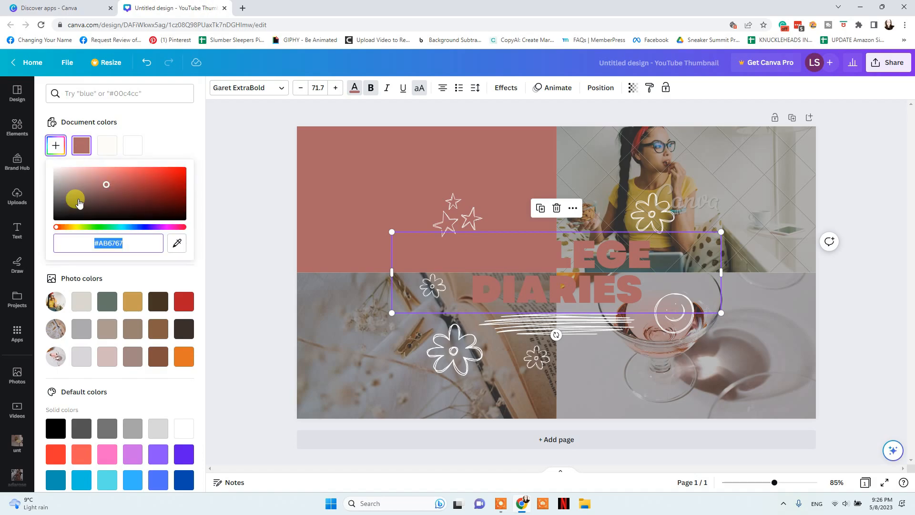
pyautogui.rightClick(110, 244)
pyautogui.click(133, 279)
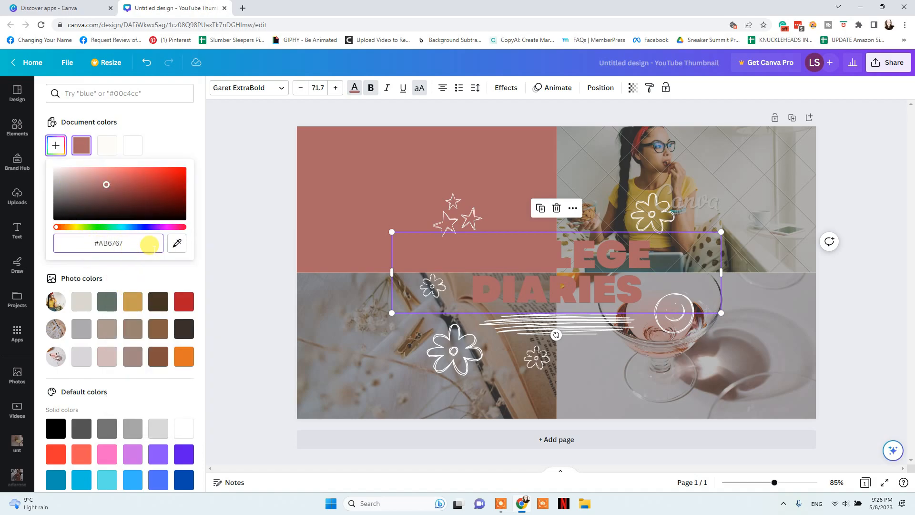
pyautogui.click(230, 181)
pyautogui.click(146, 63)
pyautogui.click(411, 214)
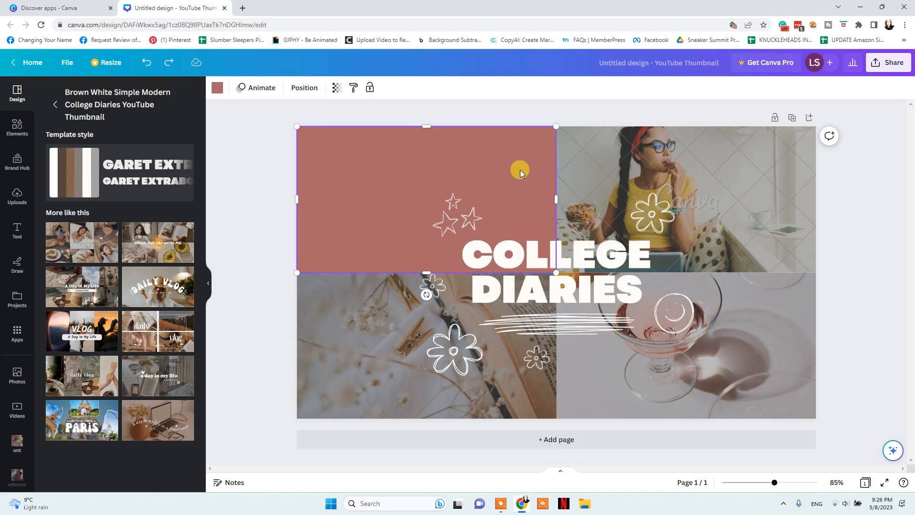
# Stretch the pink rectangle right and down to cover the whole canvas
pyautogui.moveTo(557, 200); pyautogui.dragTo(816, 204)
pyautogui.moveTo(556, 272); pyautogui.dragTo(622, 416)
pyautogui.moveTo(816, 419)
pyautogui.mouseDown()
pyautogui.moveTo(736, 351)
pyautogui.moveTo(511, 221)
pyautogui.moveTo(817, 400)
pyautogui.moveTo(811, 415)
pyautogui.mouseUp()
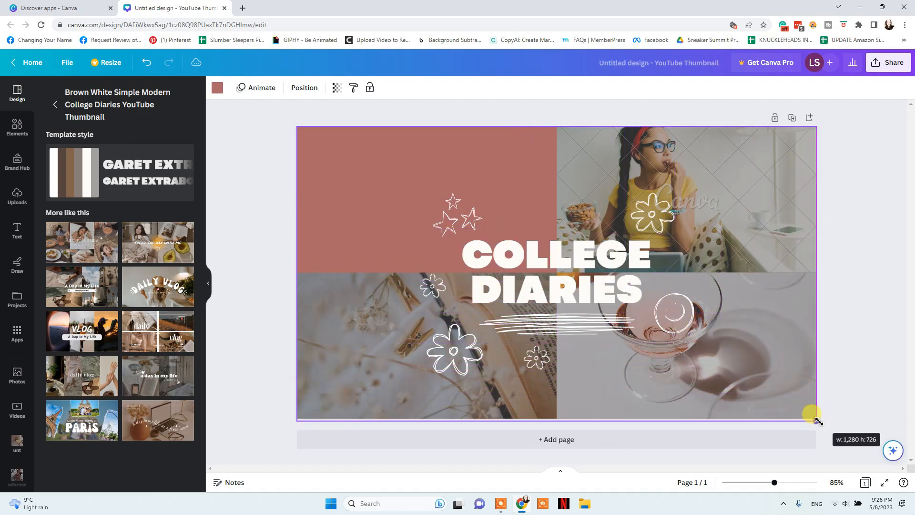
# Delete the top-right, right-side and bottom-left photos along with the grid
pyautogui.click(777, 227)
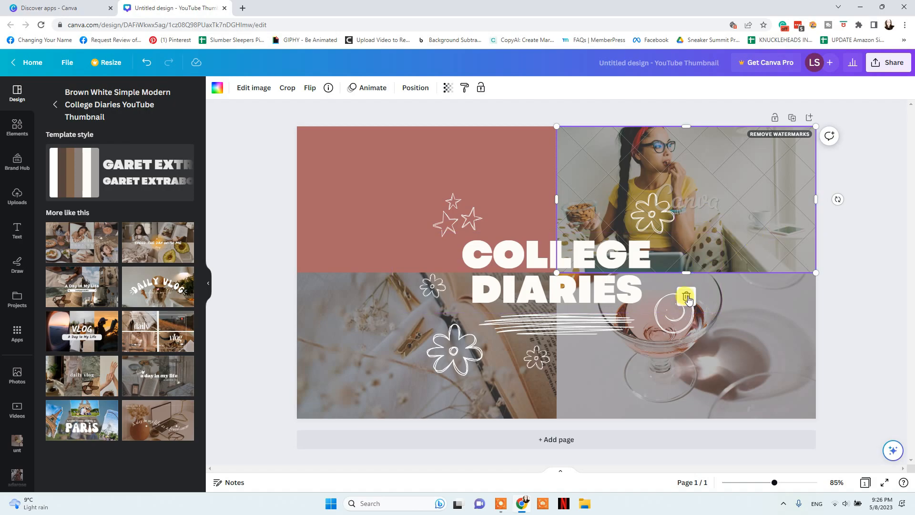
pyautogui.click(686, 296)
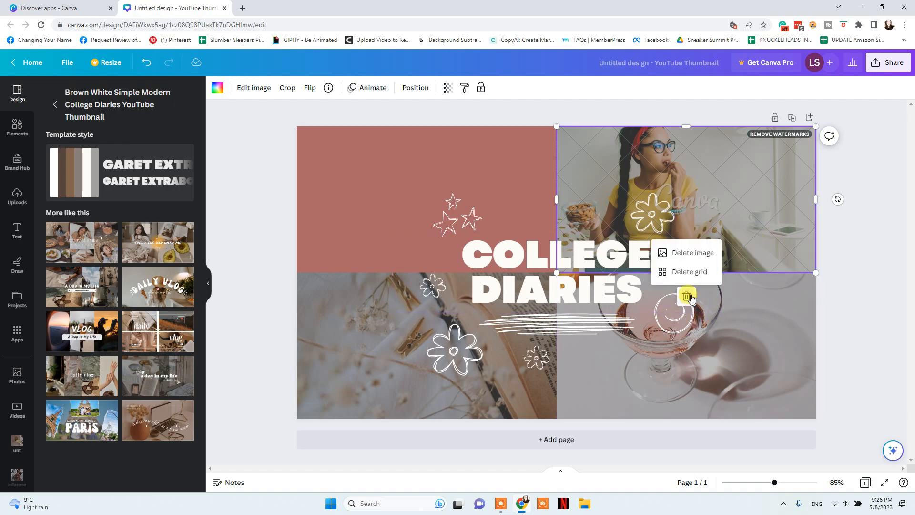
pyautogui.click(688, 272)
pyautogui.click(714, 310)
pyautogui.click(689, 247)
pyautogui.click(689, 223)
pyautogui.click(471, 339)
pyautogui.click(377, 311)
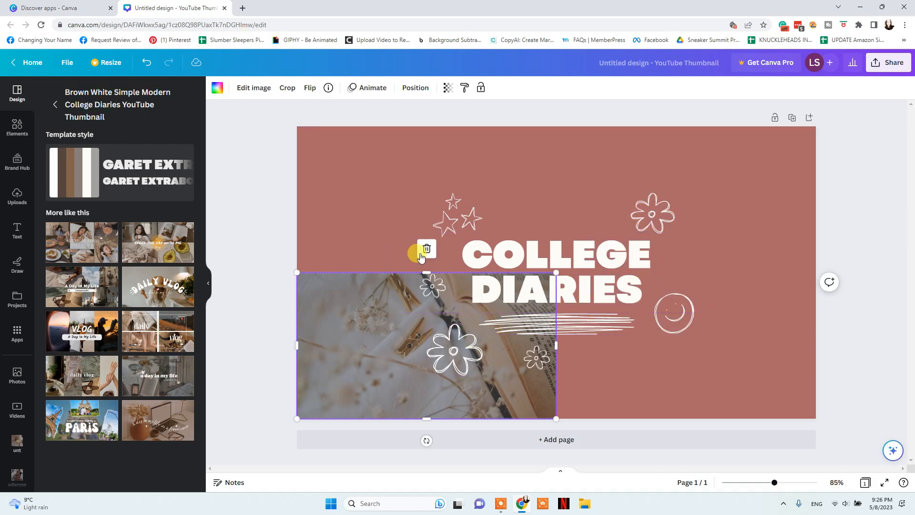
pyautogui.click(425, 249)
pyautogui.click(423, 224)
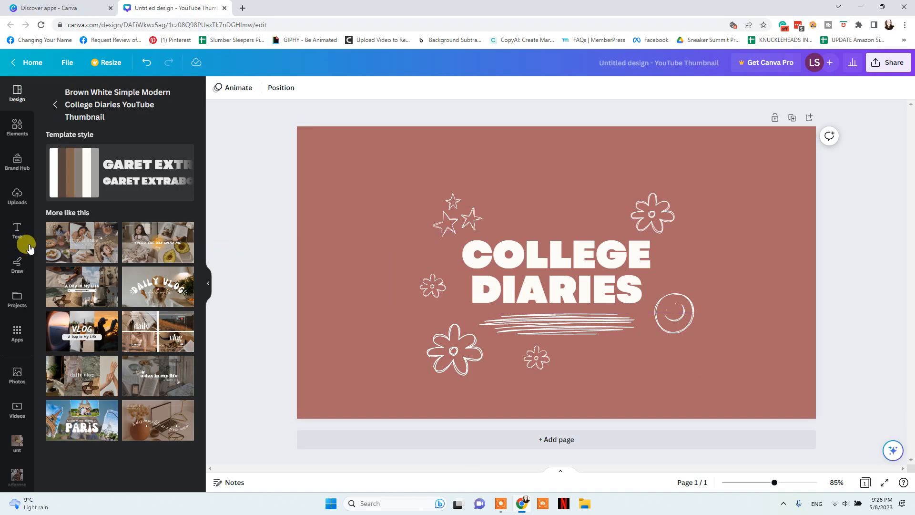
# Set a white-flower vase stock photo as the background, cropped so the blooms show behind the title
pyautogui.click(15, 374)
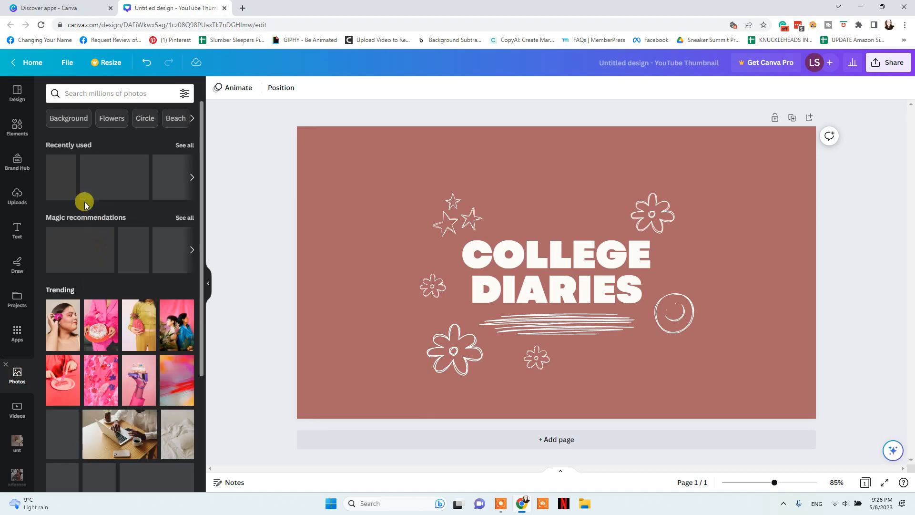
pyautogui.moveTo(71, 165); pyautogui.dragTo(307, 213)
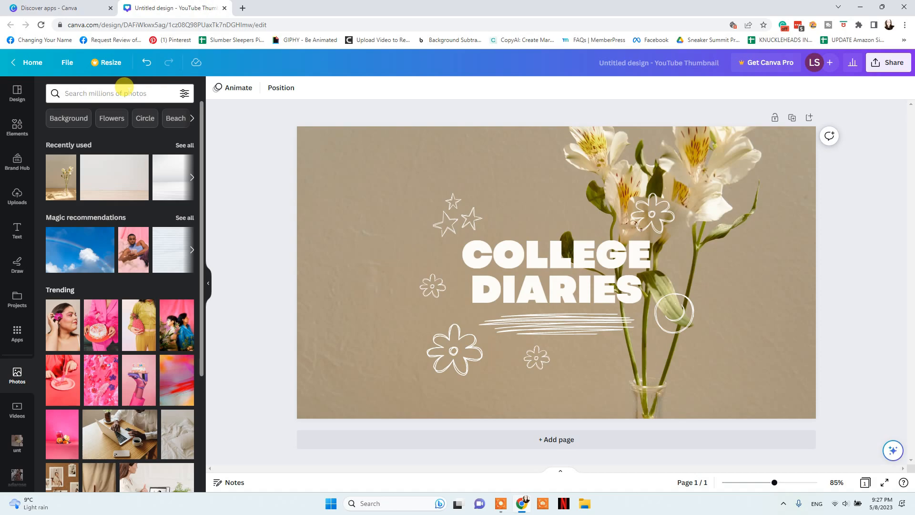
pyautogui.doubleClick(359, 257)
pyautogui.moveTo(375, 241); pyautogui.dragTo(376, 356)
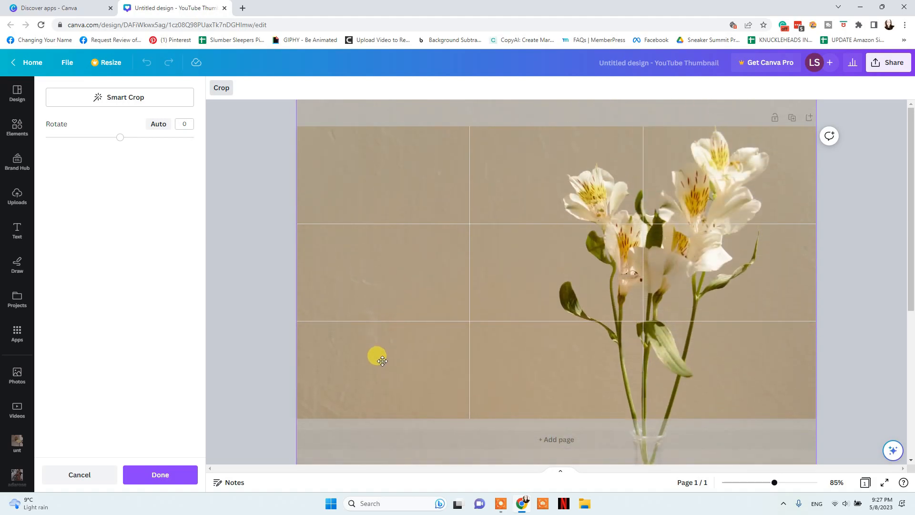
pyautogui.click(276, 218)
pyautogui.click(277, 218)
pyautogui.click(387, 186)
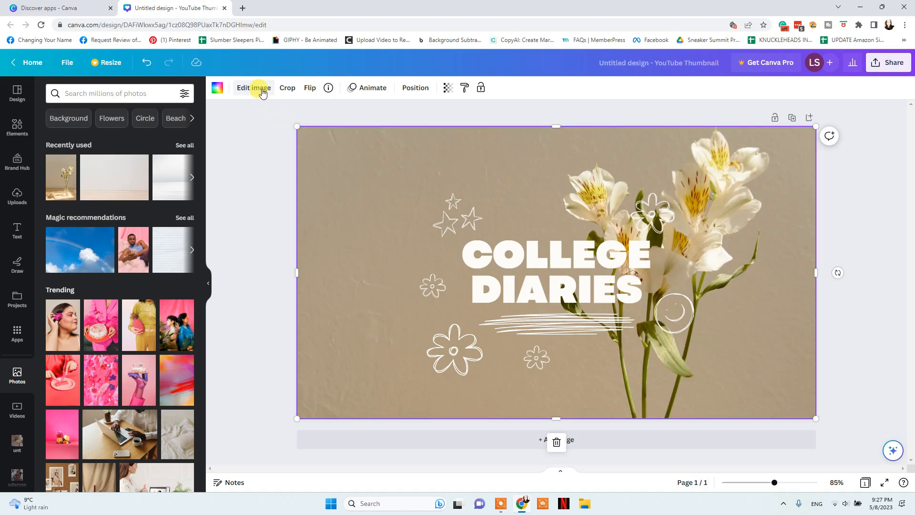
# Fade the lily background photo to 74 transparency, lock it, and select the title and doodles
pyautogui.click(311, 90)
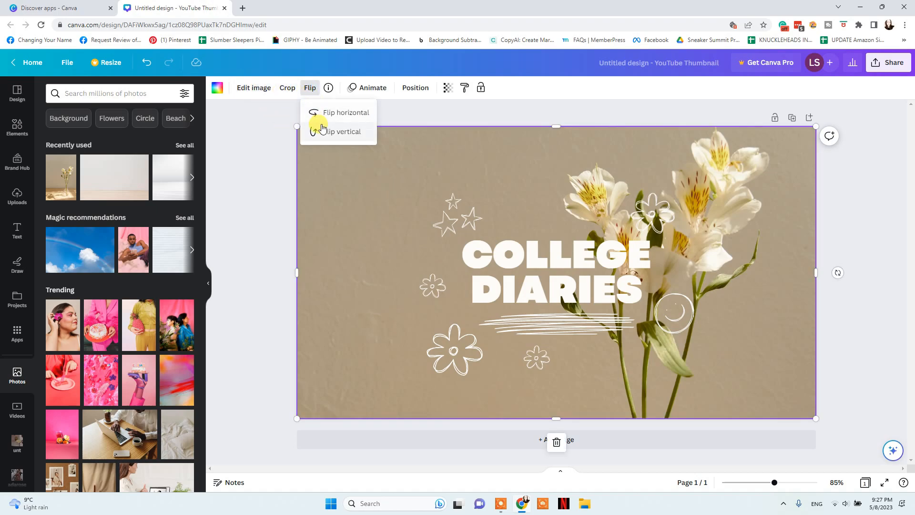
pyautogui.click(416, 89)
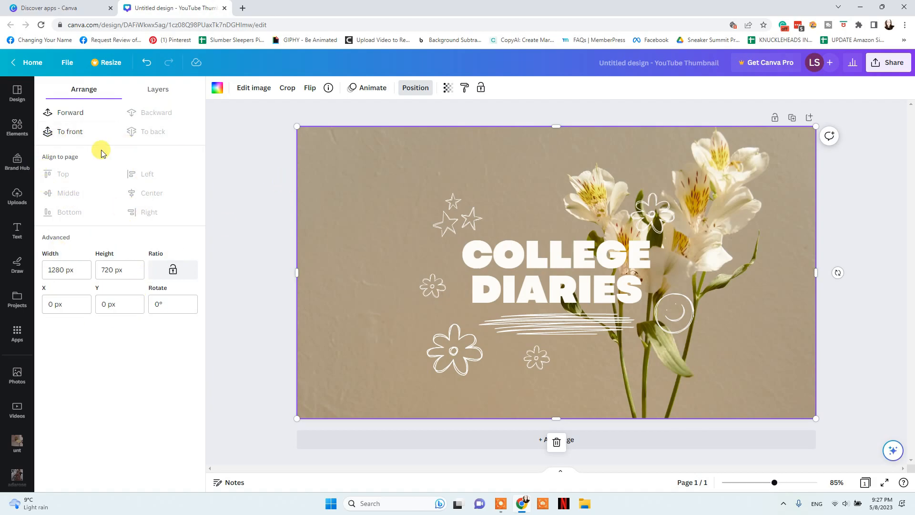
pyautogui.click(446, 89)
pyautogui.moveTo(446, 125); pyautogui.dragTo(426, 128)
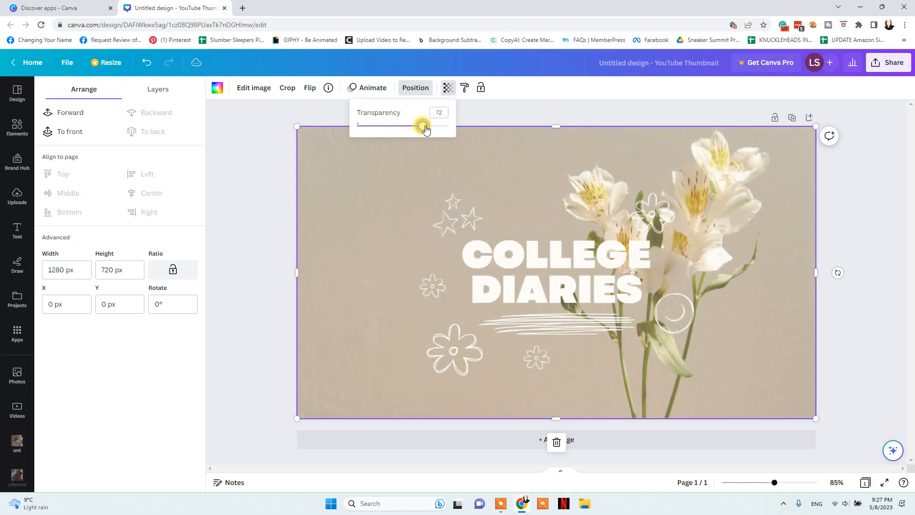
pyautogui.click(482, 89)
pyautogui.moveTo(788, 354); pyautogui.dragTo(313, 197)
pyautogui.moveTo(800, 396); pyautogui.dragTo(332, 159)
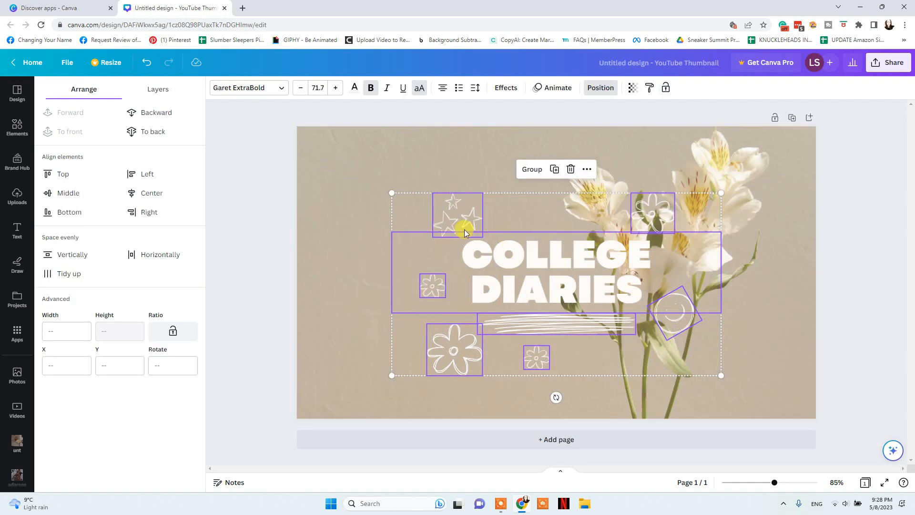
# Nudge the selected elements, then select the new pink-orchid portrait background photo
pyautogui.moveTo(548, 274); pyautogui.dragTo(548, 273)
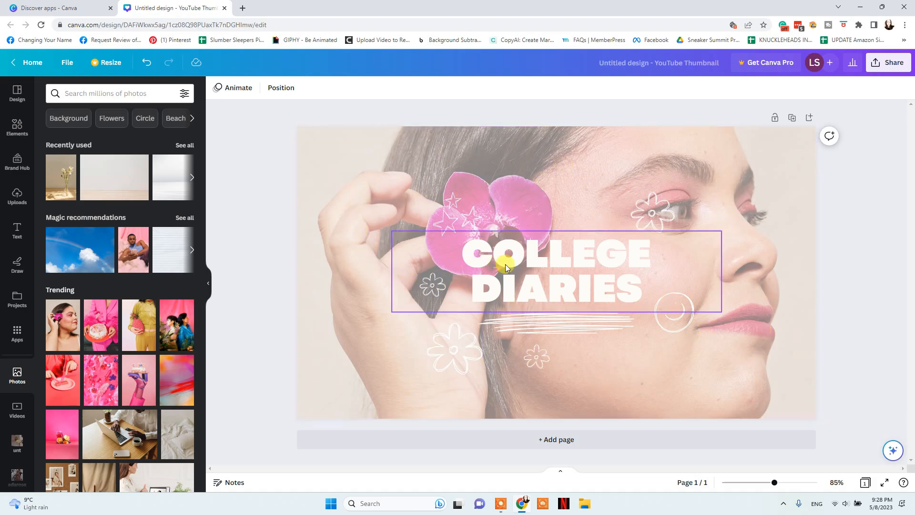
pyautogui.click(748, 281)
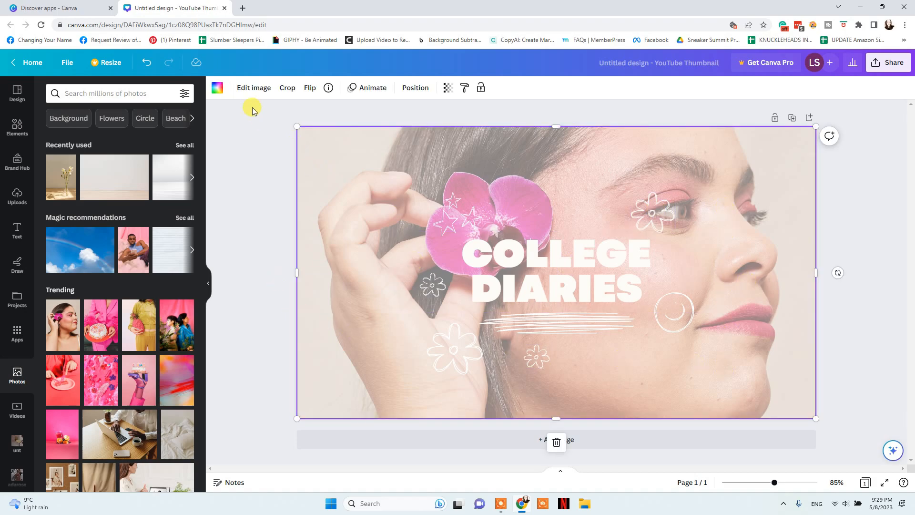
# Adjust the orchid photo to brightness 14, contrast 18 and saturation 23
pyautogui.click(256, 90)
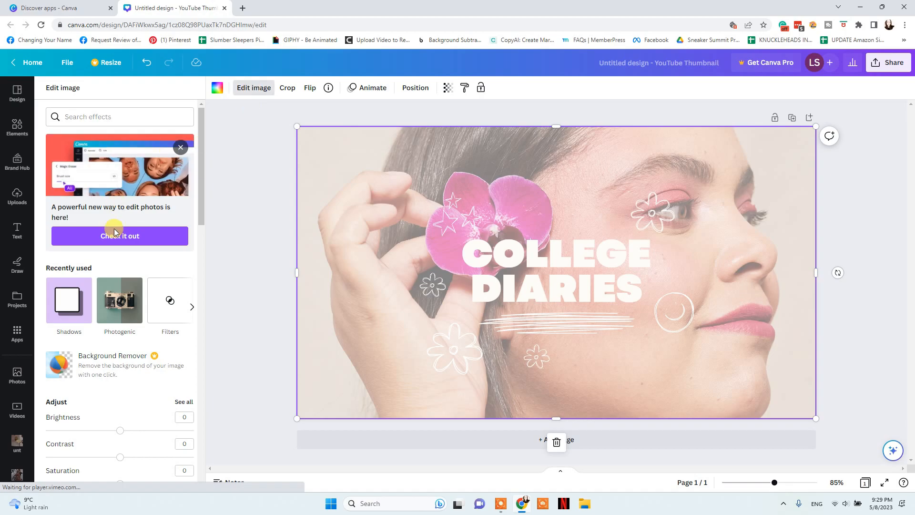
pyautogui.scroll(-1, 86, 224)
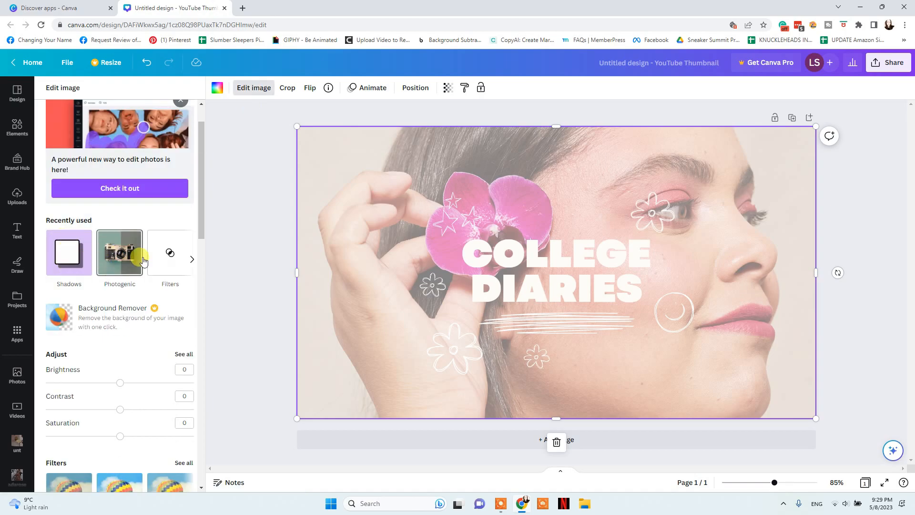
pyautogui.scroll(-1, 157, 257)
pyautogui.scroll(-2, 157, 257)
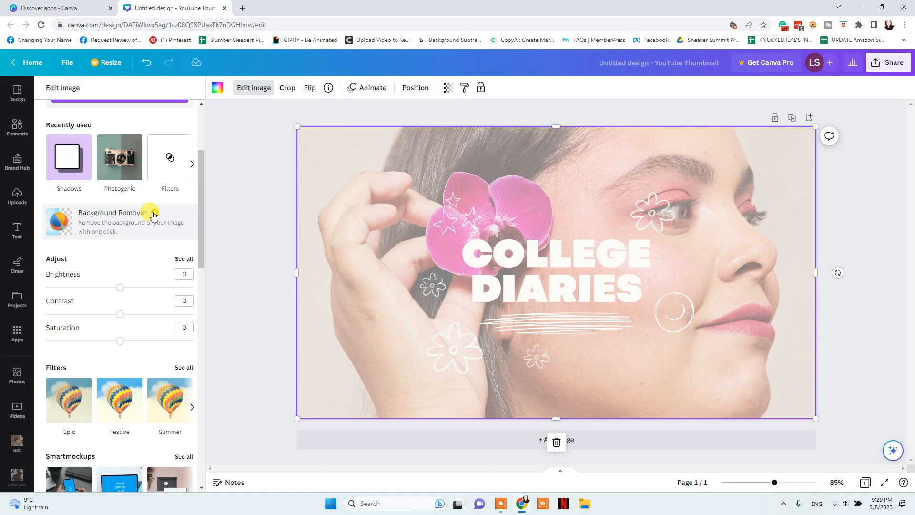
pyautogui.scroll(-1, 153, 215)
pyautogui.moveTo(119, 240); pyautogui.dragTo(133, 266)
pyautogui.moveTo(119, 299); pyautogui.dragTo(138, 298)
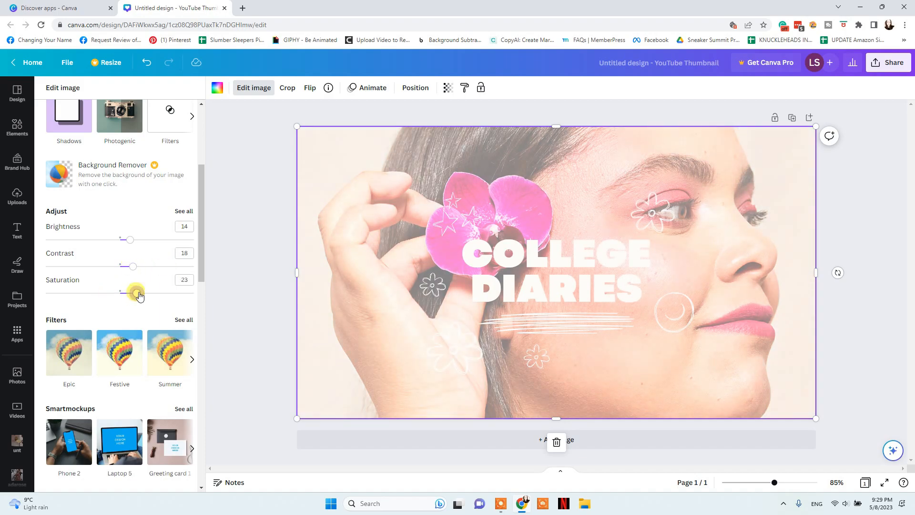
# Browse the remaining photo effects, then deselect the background photo
pyautogui.scroll(-3, 133, 235)
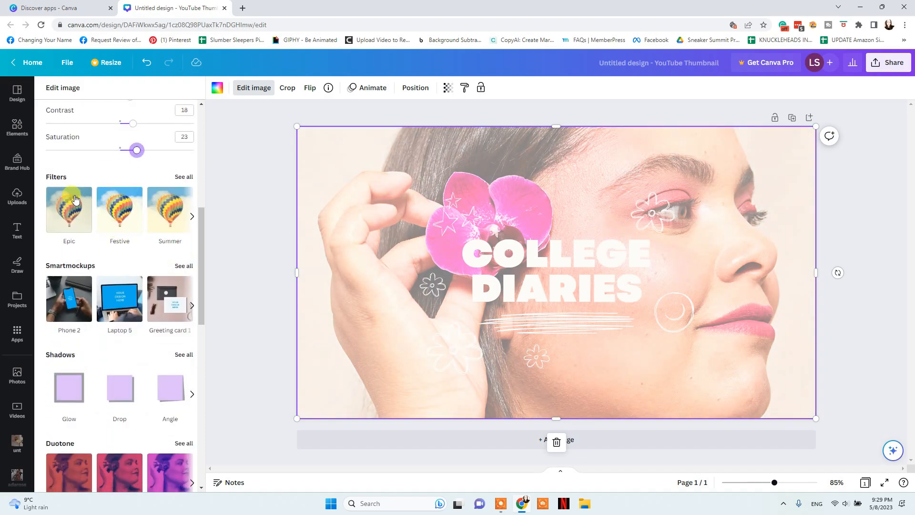
pyautogui.scroll(-3, 168, 306)
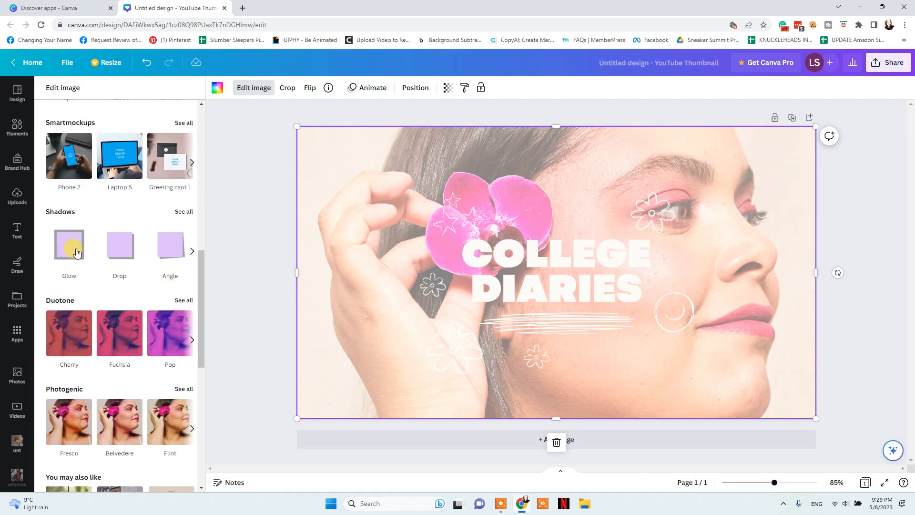
pyautogui.scroll(-3, 154, 276)
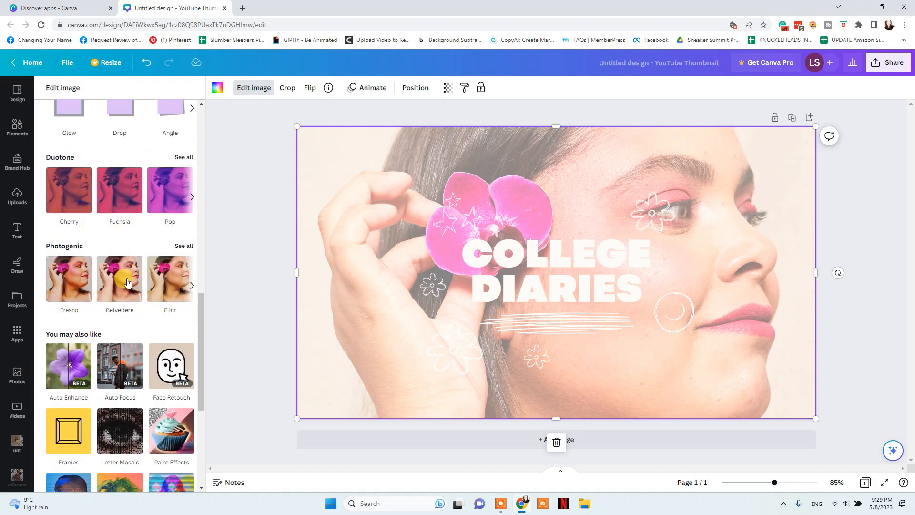
pyautogui.scroll(-5, 103, 355)
pyautogui.scroll(5, 103, 355)
pyautogui.click(234, 240)
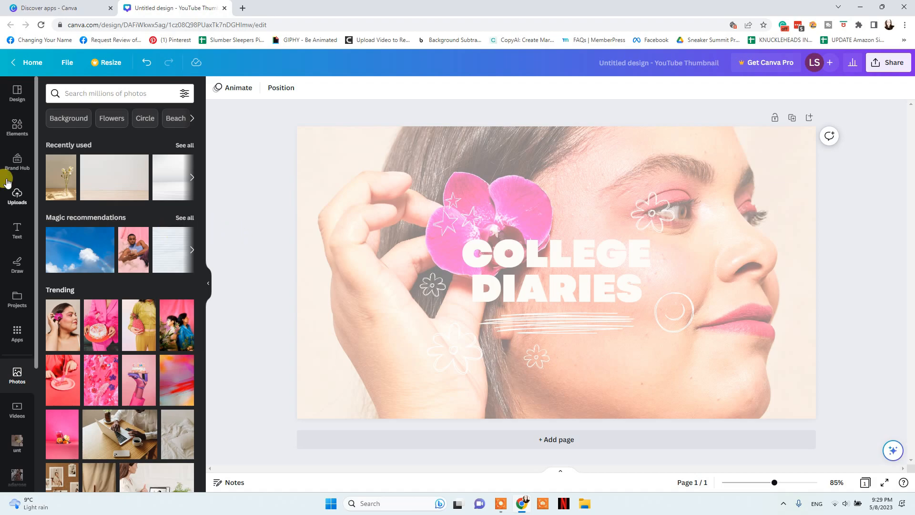
# Browse the Elements, Uploads and Projects panels, filtering projects to Designs
pyautogui.click(19, 130)
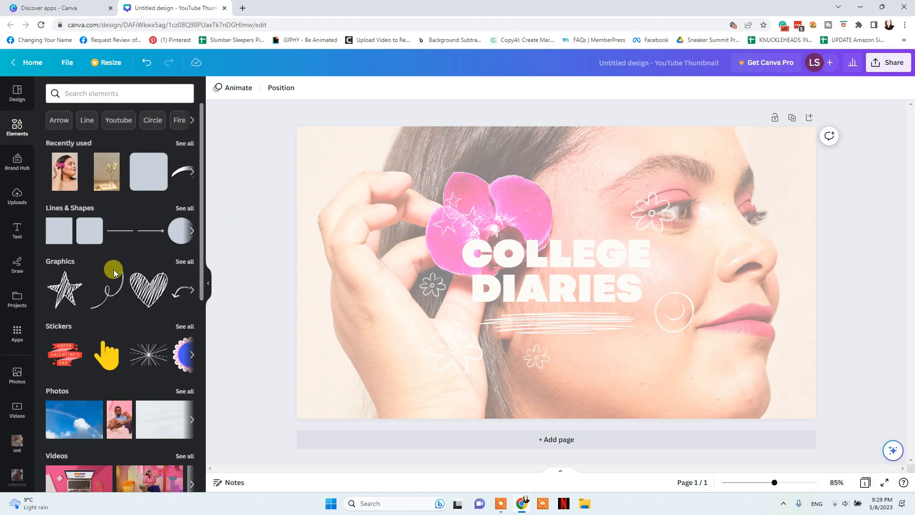
pyautogui.scroll(-5, 120, 288)
pyautogui.scroll(-5, 121, 289)
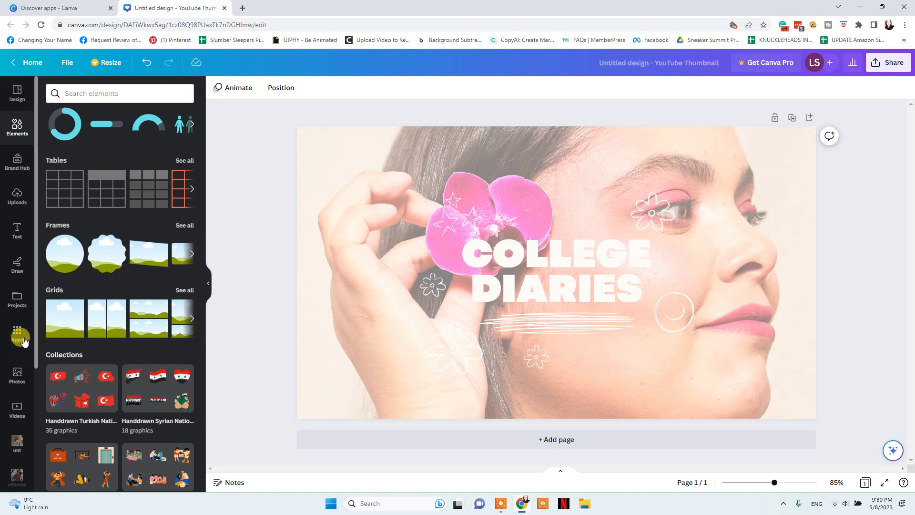
pyautogui.click(16, 200)
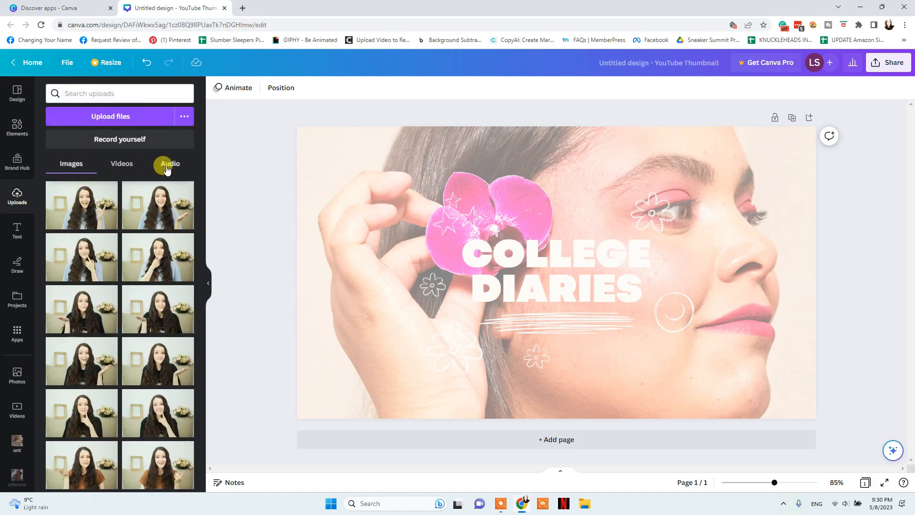
pyautogui.click(17, 300)
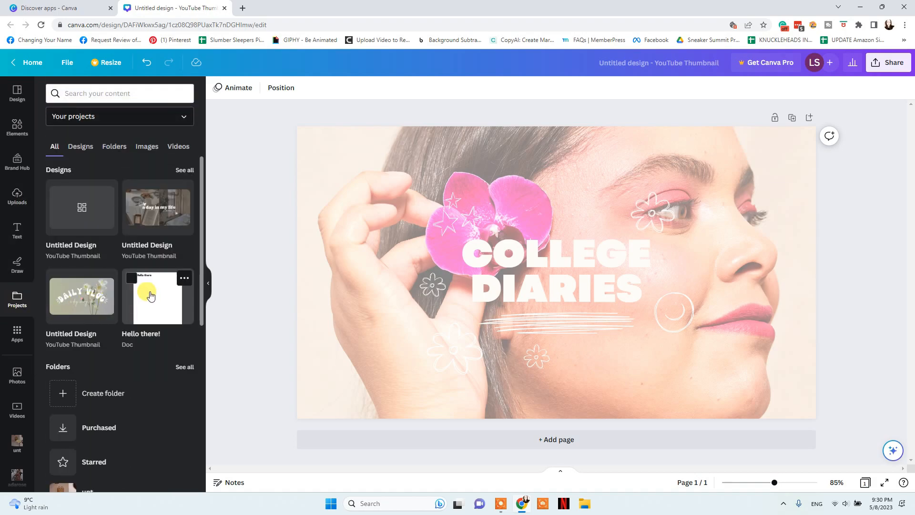
pyautogui.scroll(-4, 146, 290)
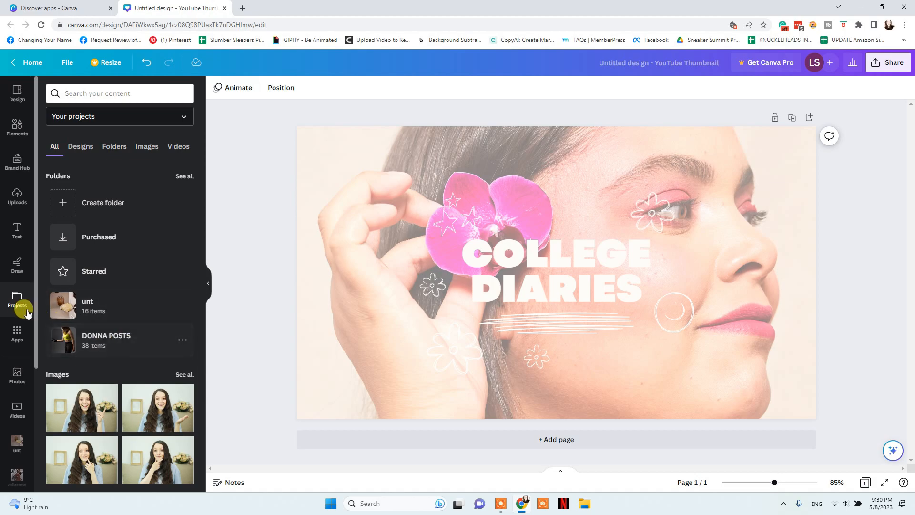
pyautogui.click(84, 147)
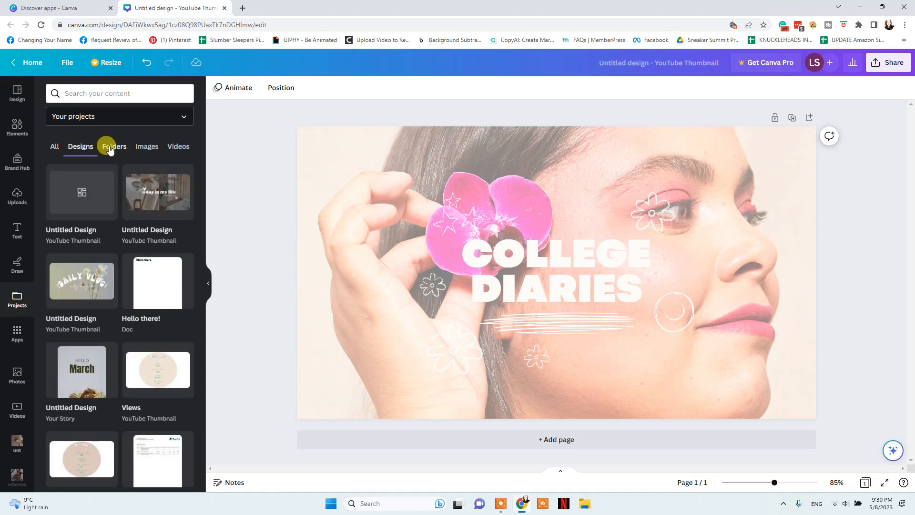
# Look through the Brand Hub, then show Text presets and select the COLLEGE DIARIES heading
pyautogui.click(13, 160)
pyautogui.scroll(-4, 113, 229)
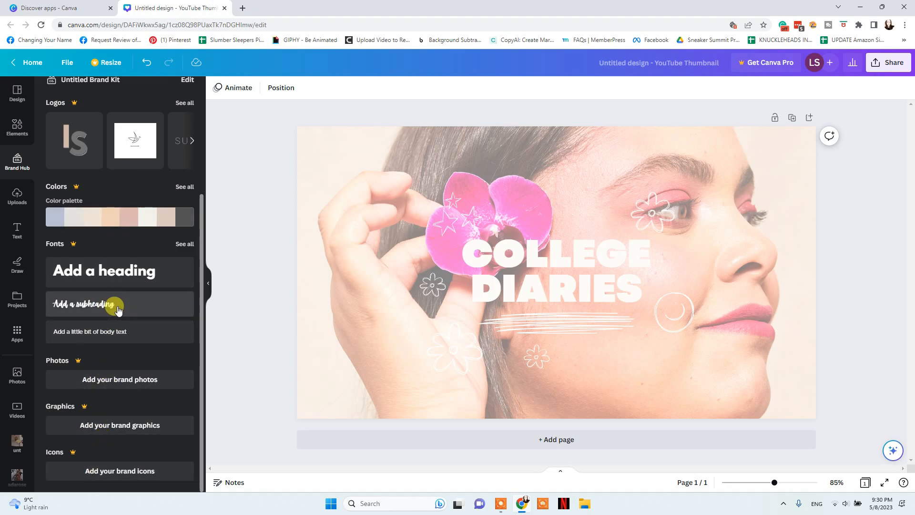
pyautogui.scroll(1, 114, 353)
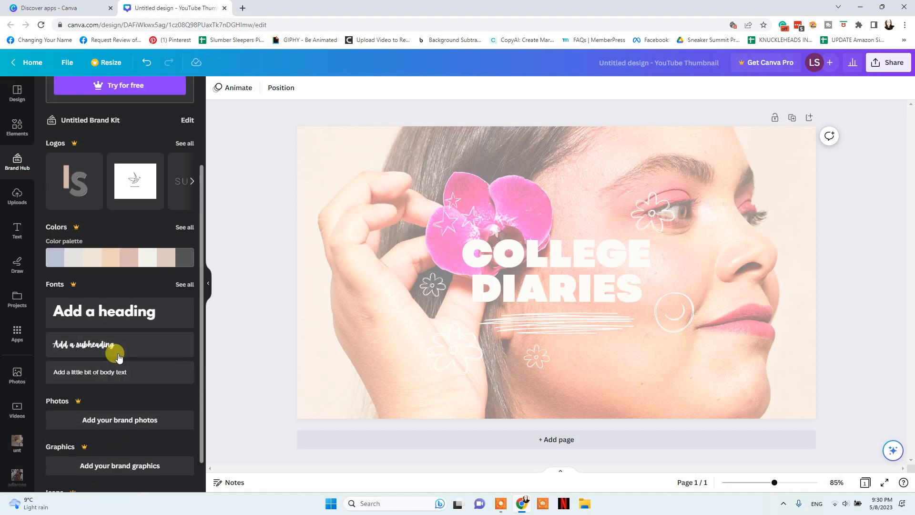
pyautogui.click(18, 236)
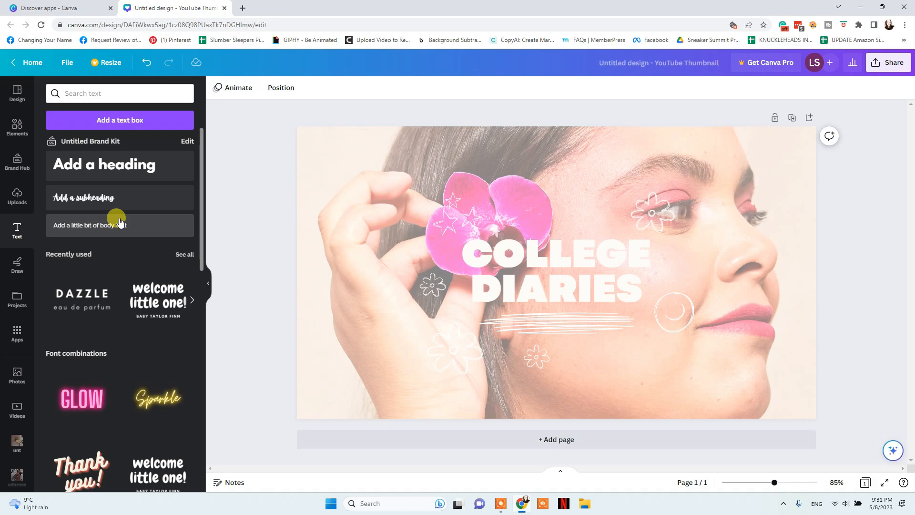
pyautogui.click(555, 260)
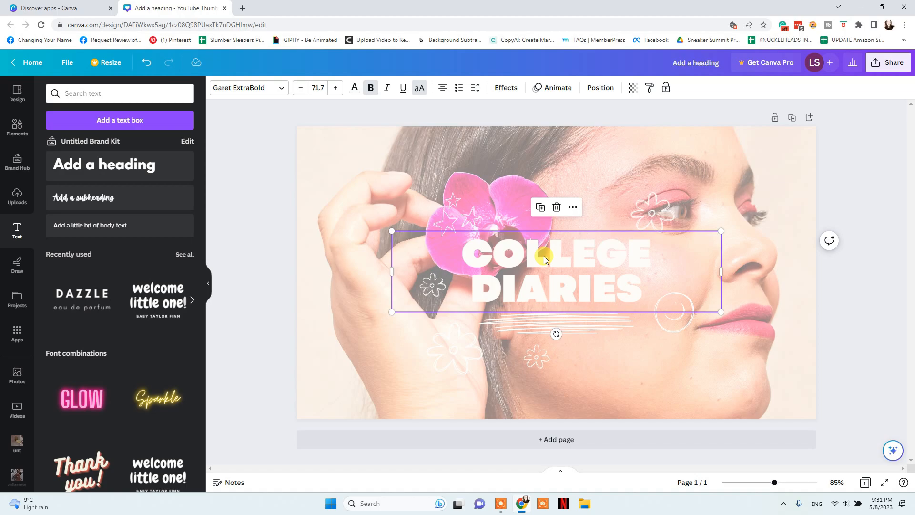
# Browse fonts and text styles, then enlarge the heading to 74.4 and re-centre it
pyautogui.click(244, 90)
pyautogui.scroll(-5, 116, 324)
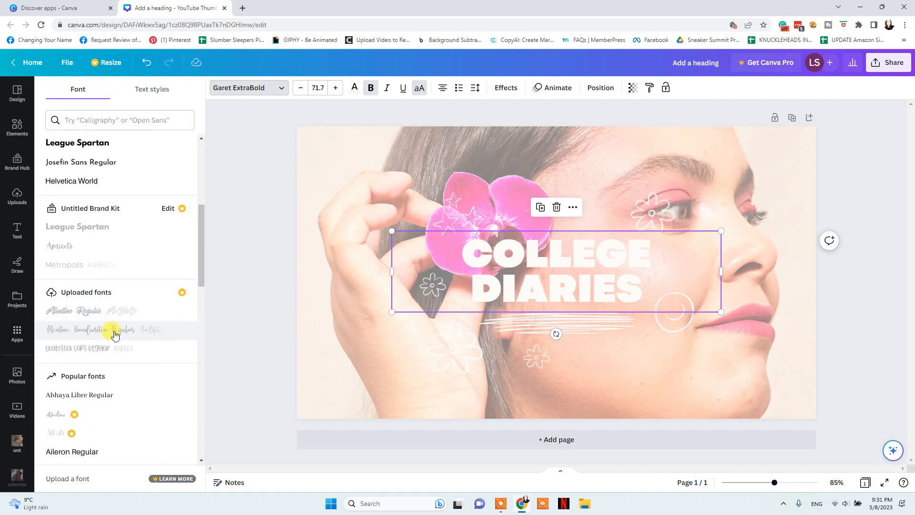
pyautogui.scroll(4, 115, 286)
pyautogui.scroll(1, 113, 239)
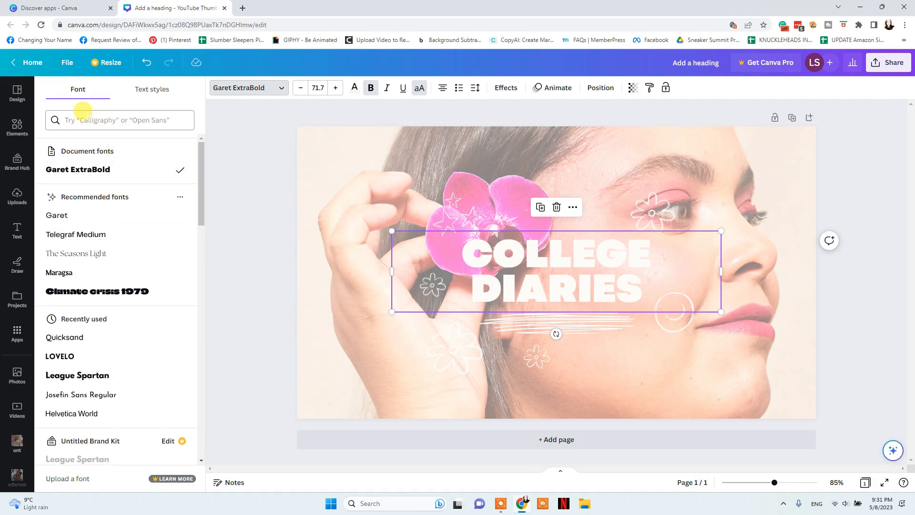
pyautogui.click(136, 89)
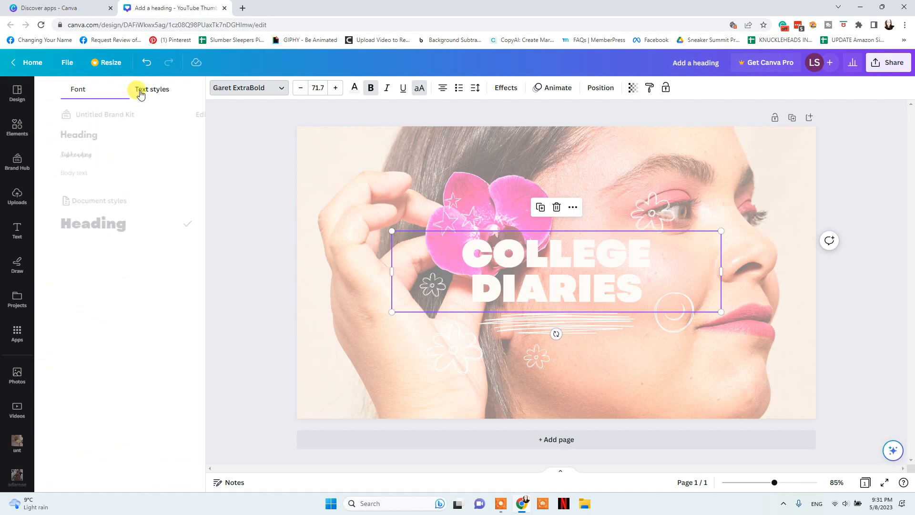
pyautogui.click(96, 91)
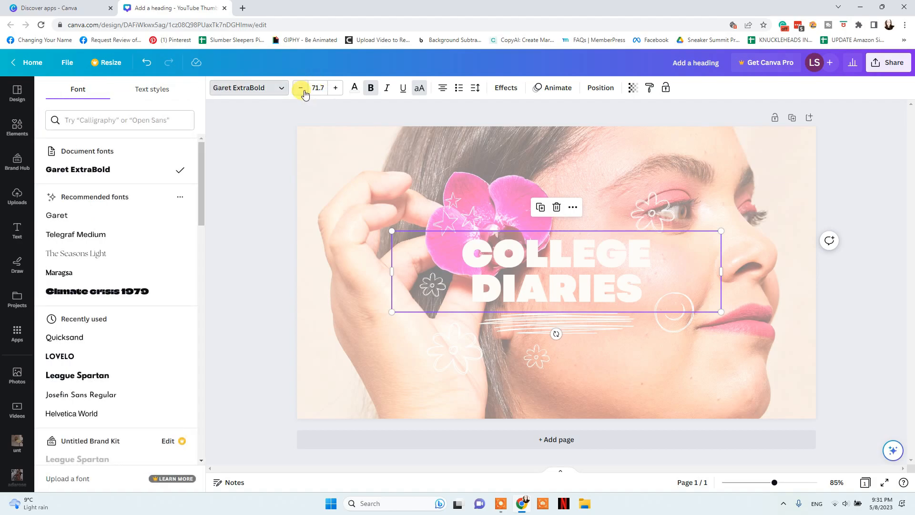
pyautogui.moveTo(720, 311)
pyautogui.mouseDown()
pyautogui.moveTo(695, 296)
pyautogui.moveTo(729, 306)
pyautogui.mouseUp()
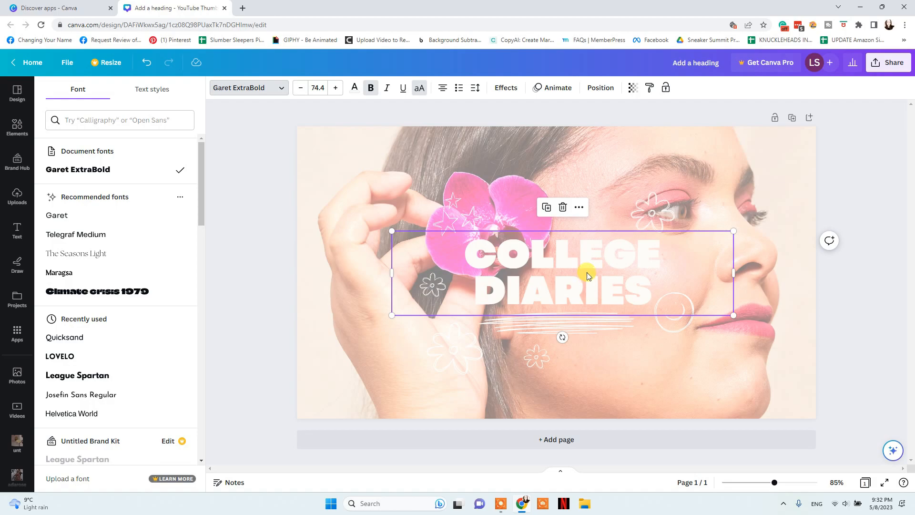
pyautogui.moveTo(587, 271); pyautogui.dragTo(579, 270)
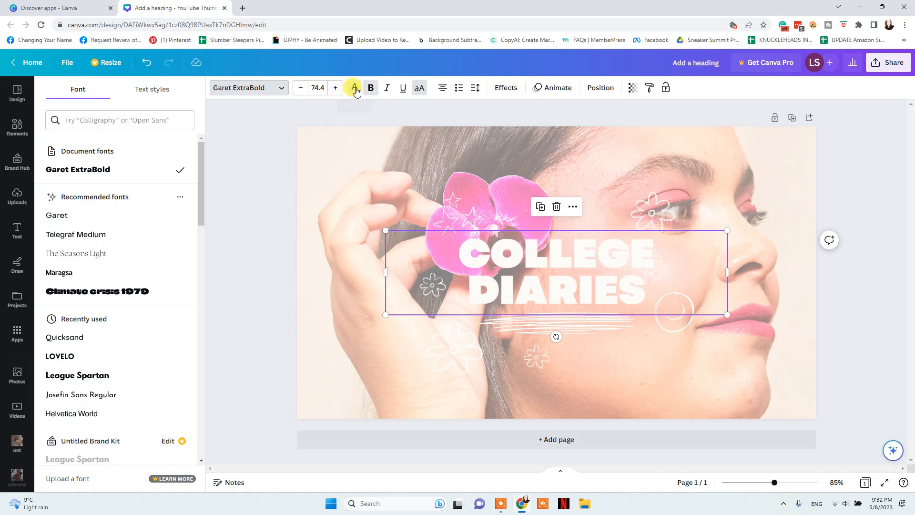
# Test colour, case, alignment and list options, then set letter spacing 179 and line spacing 1.19
pyautogui.click(354, 88)
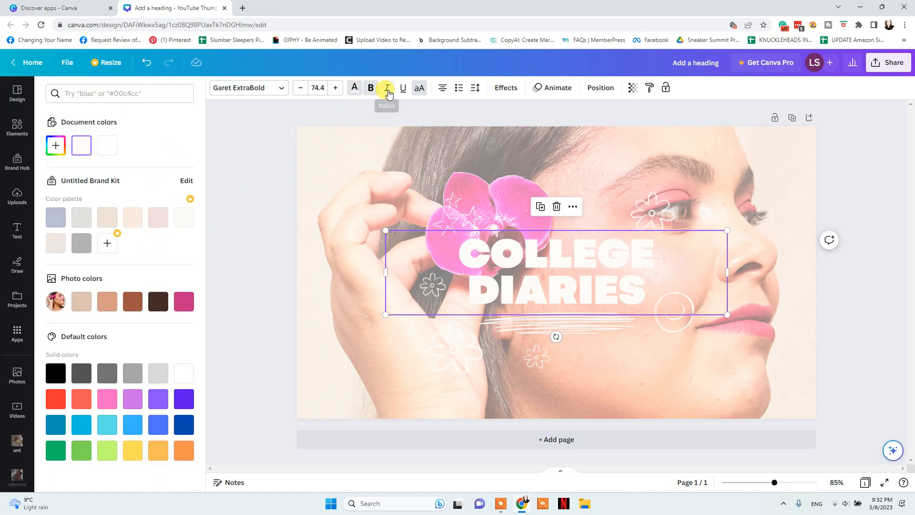
pyautogui.click(419, 89)
pyautogui.click(420, 89)
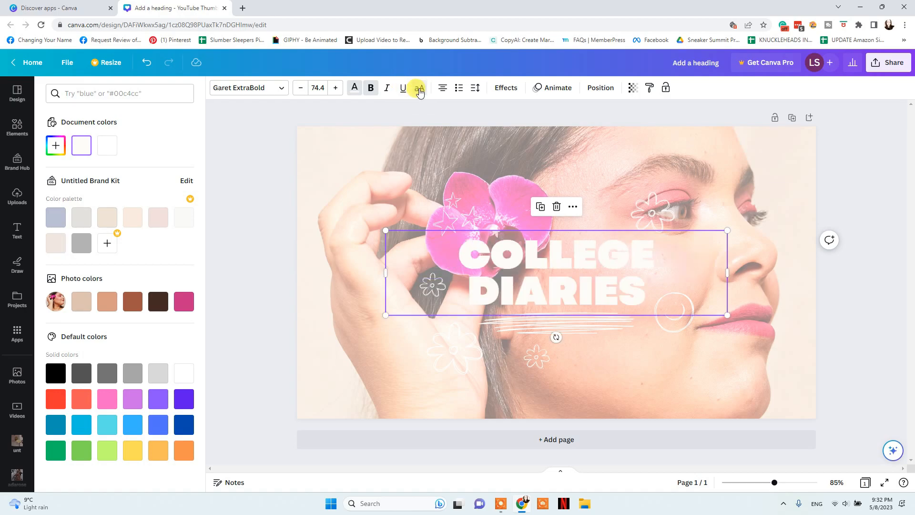
pyautogui.click(445, 90)
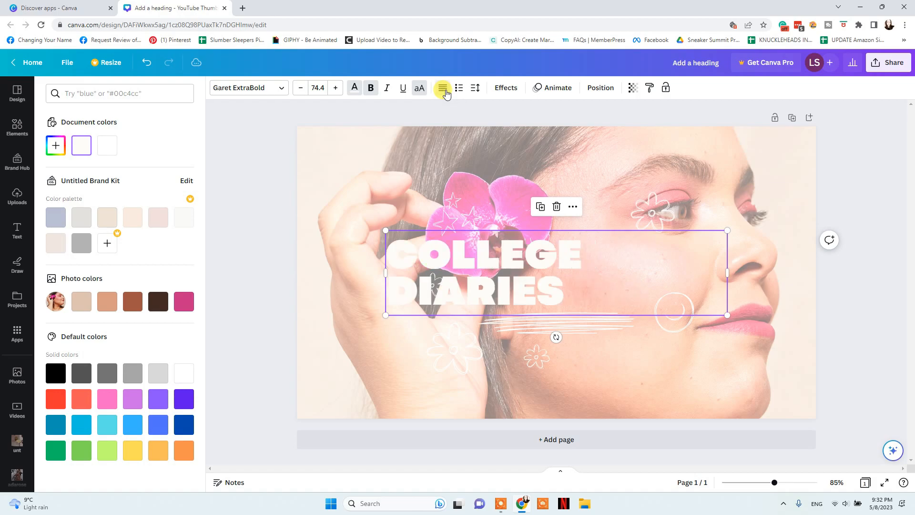
pyautogui.click(445, 90)
pyautogui.click(445, 89)
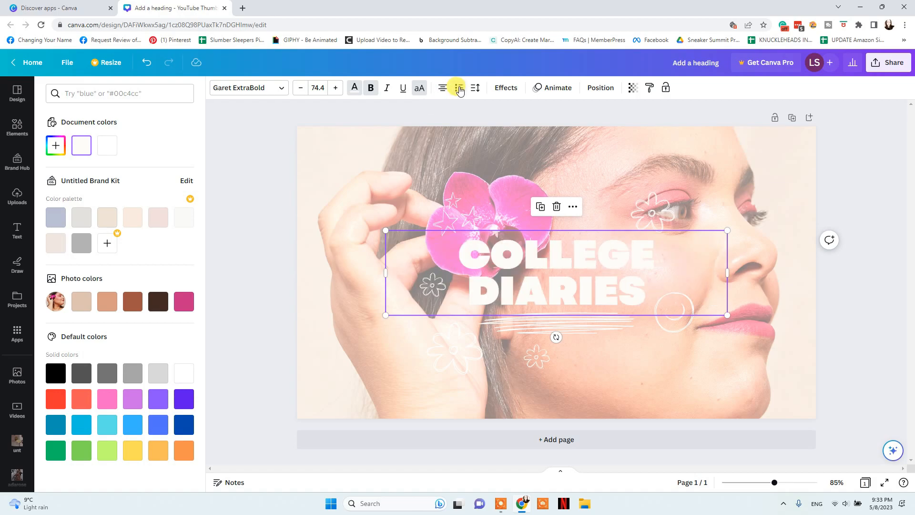
pyautogui.click(459, 89)
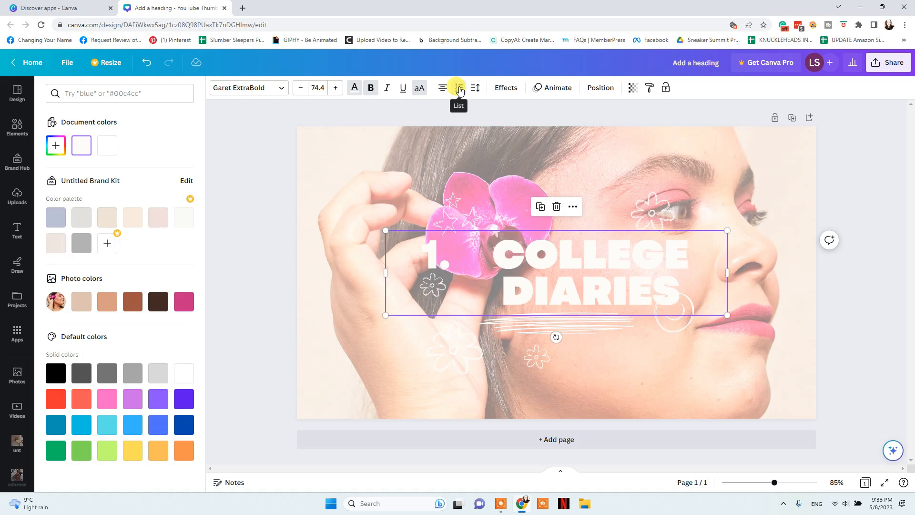
pyautogui.click(459, 89)
pyautogui.click(475, 88)
pyautogui.moveTo(507, 131); pyautogui.dragTo(510, 157)
# Try black shadow, lift, hollow, splice, outline, echo, glitch and neon effects on the heading
pyautogui.click(508, 89)
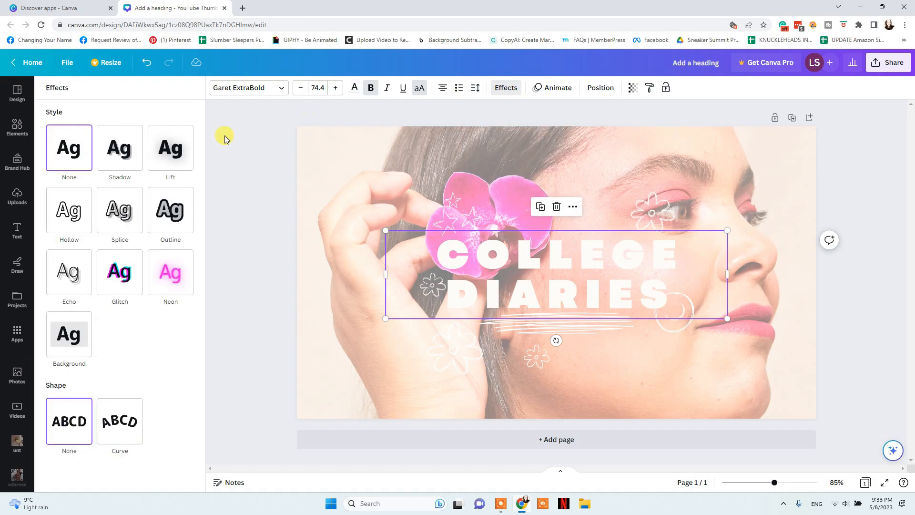
pyautogui.click(126, 151)
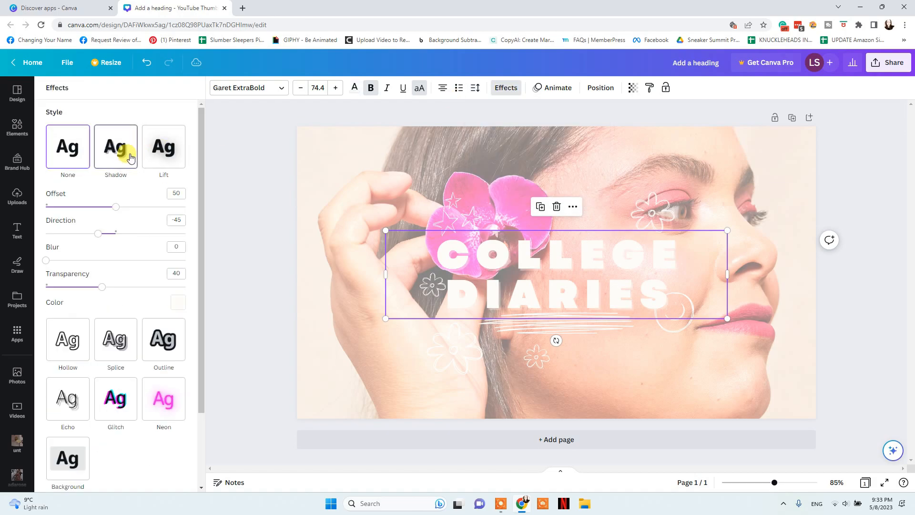
pyautogui.click(174, 303)
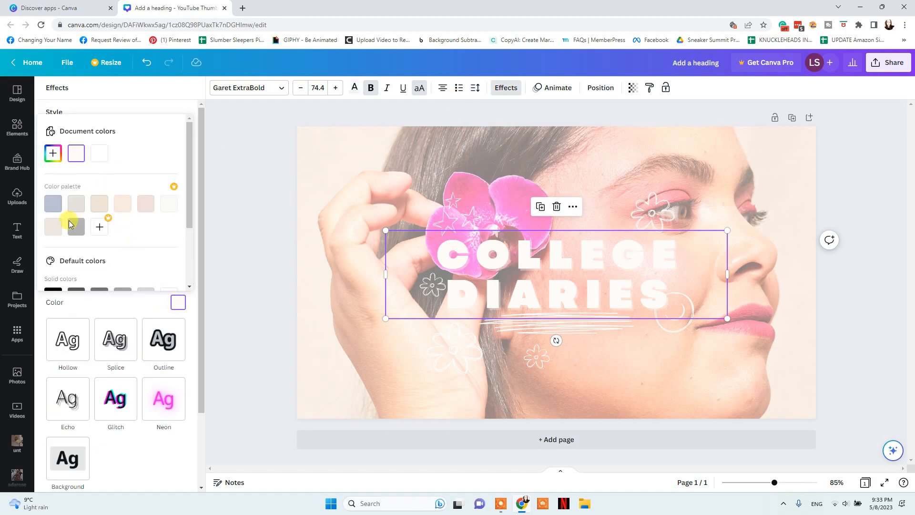
pyautogui.scroll(-2, 69, 225)
pyautogui.click(55, 206)
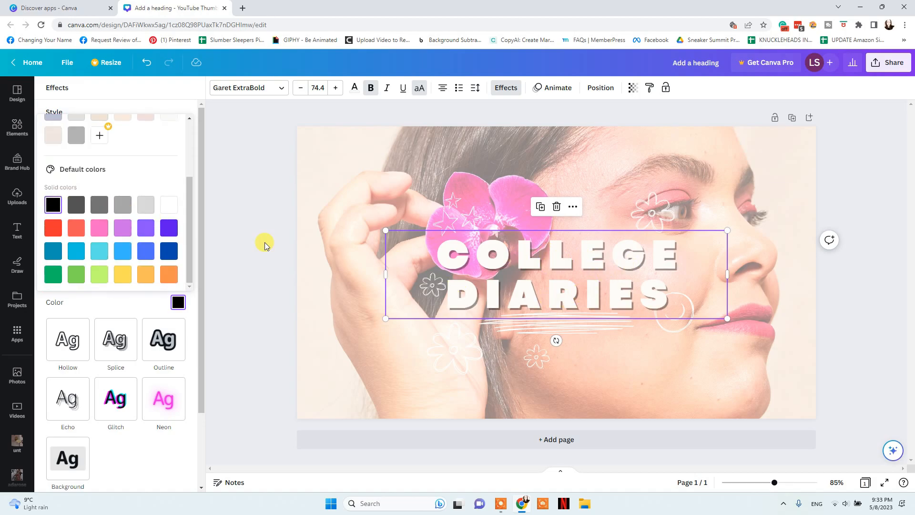
pyautogui.click(199, 141)
pyautogui.click(160, 149)
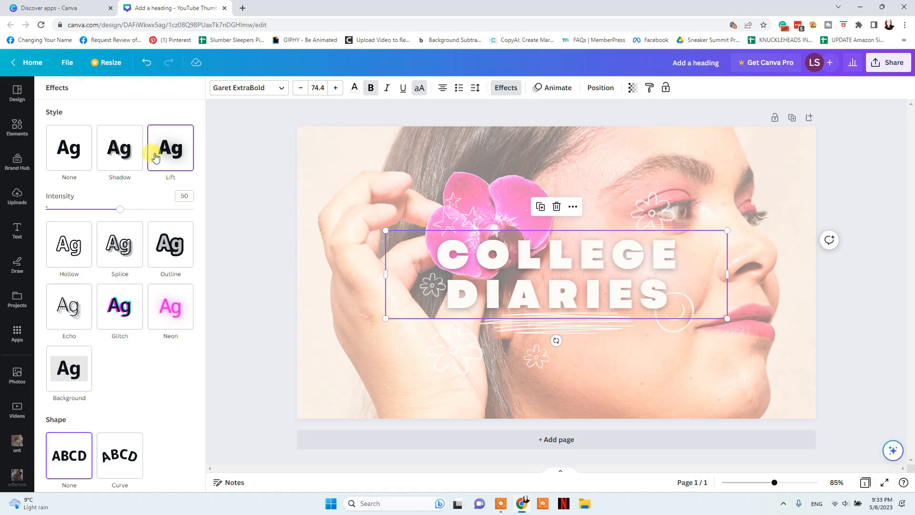
pyautogui.click(68, 244)
pyautogui.click(117, 209)
pyautogui.click(161, 210)
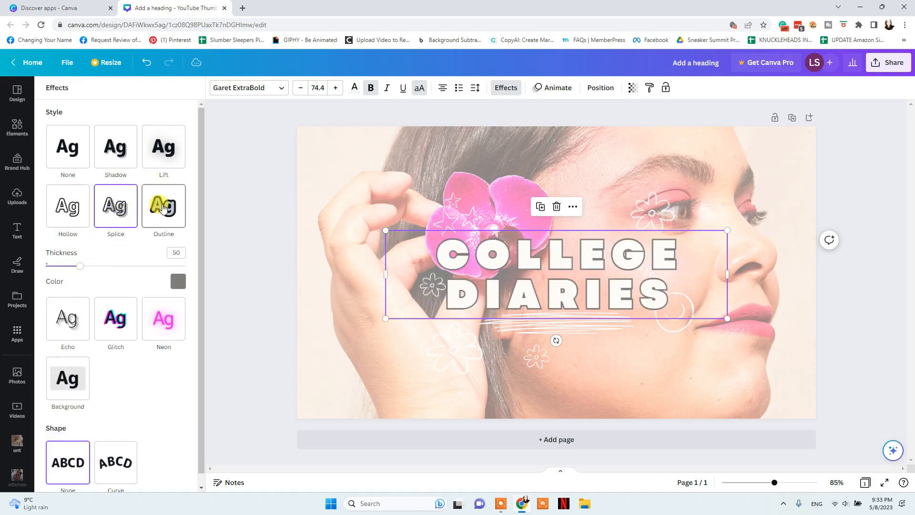
pyautogui.scroll(-1, 119, 248)
pyautogui.click(72, 318)
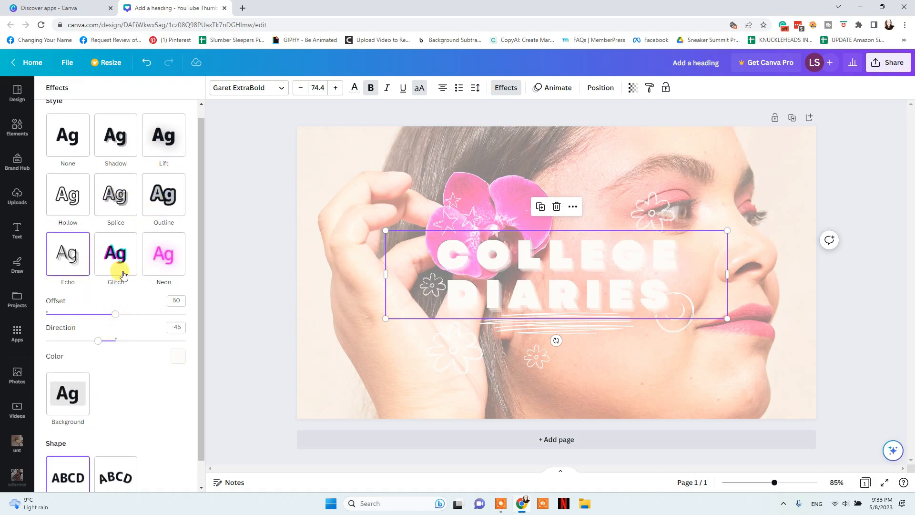
pyautogui.click(117, 261)
pyautogui.click(163, 261)
# Give the heading a light grey background effect with reduced spread and partial transparency
pyautogui.click(69, 362)
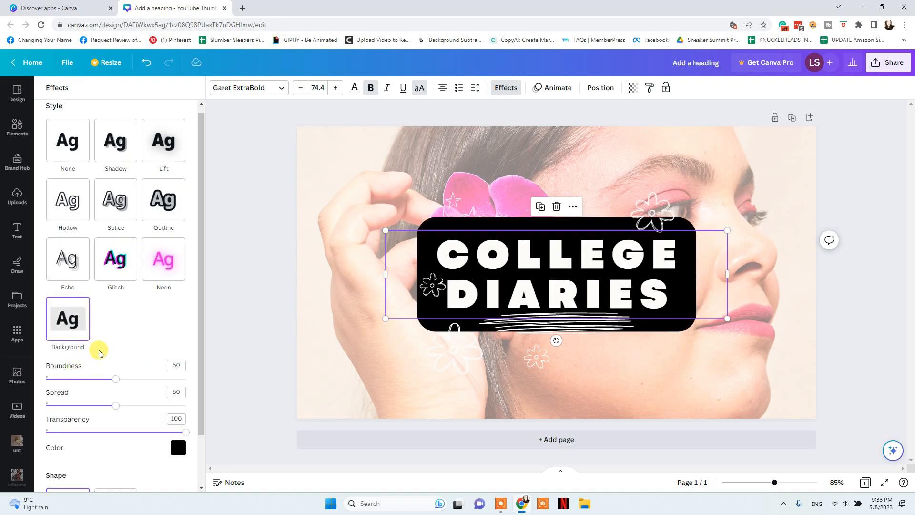
pyautogui.click(178, 447)
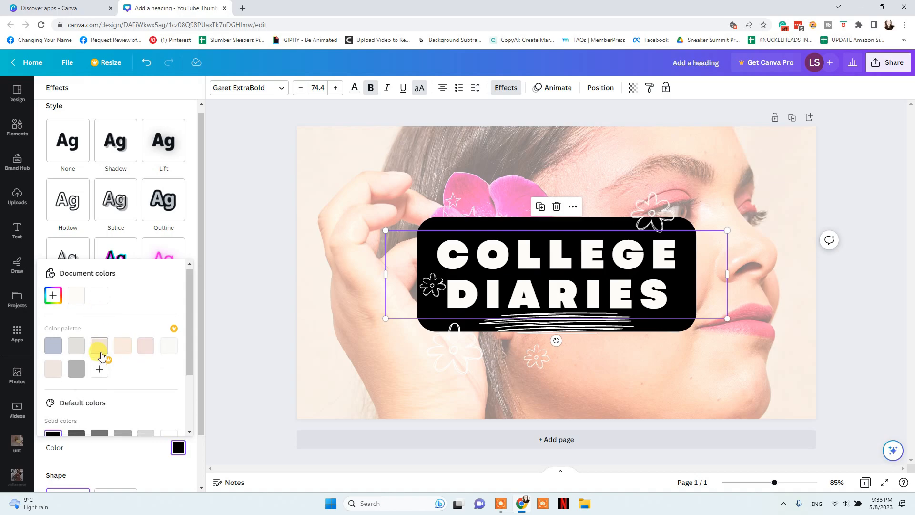
pyautogui.scroll(-1, 98, 353)
pyautogui.click(146, 394)
pyautogui.scroll(-1, 151, 326)
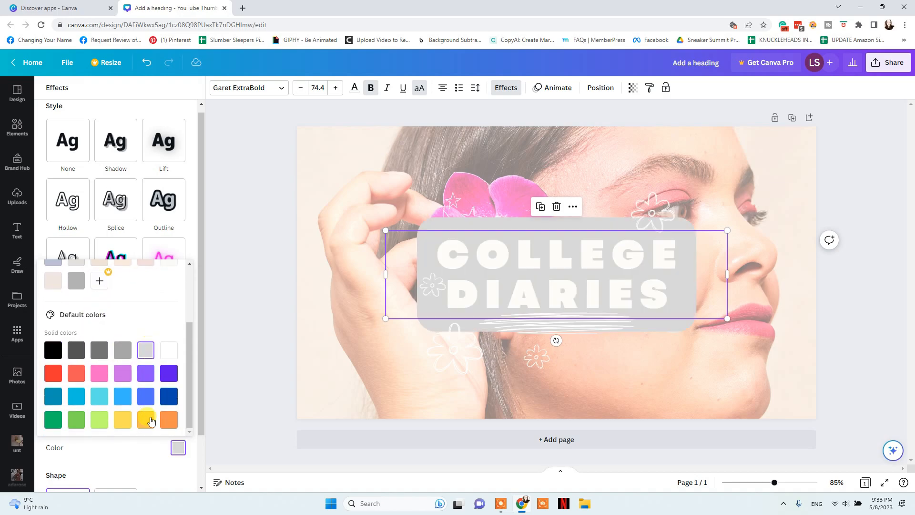
pyautogui.click(127, 443)
pyautogui.moveTo(116, 406); pyautogui.dragTo(137, 379)
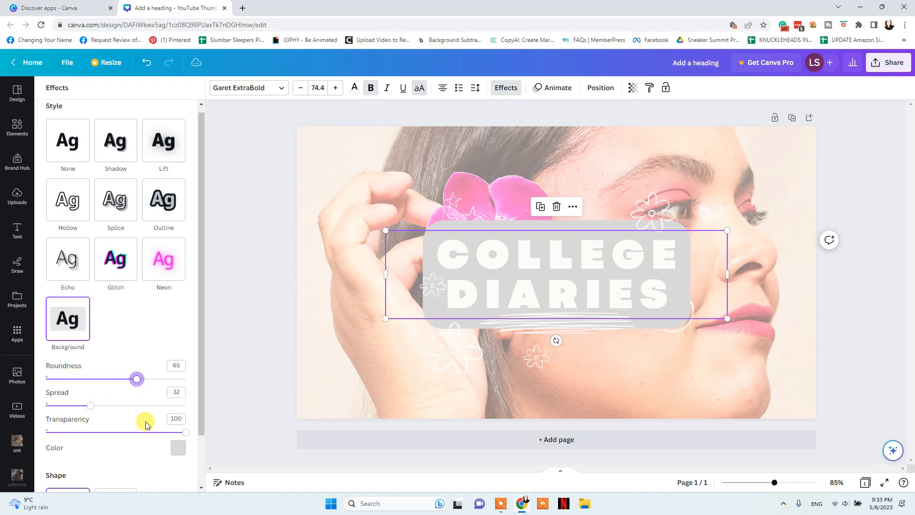
pyautogui.moveTo(186, 433); pyautogui.dragTo(118, 433)
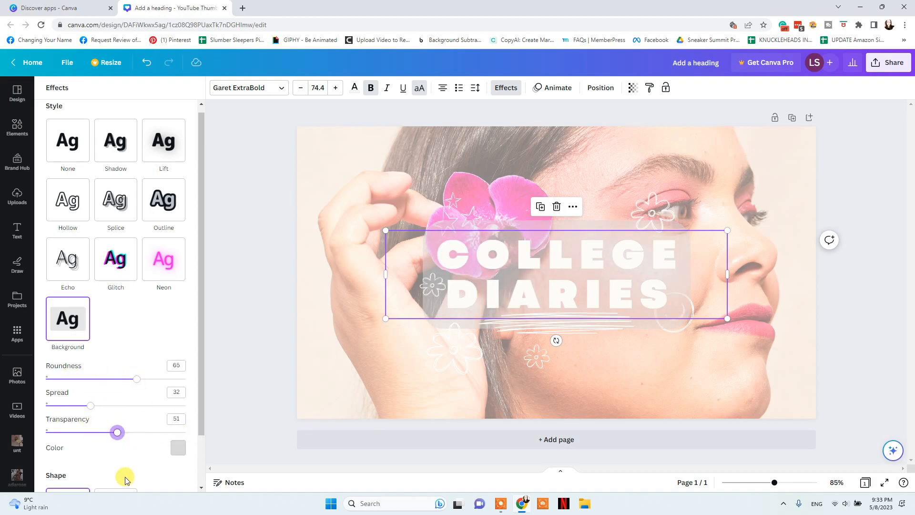
# Curve the heading to 26, set background roundness to 47, and nudge it upward
pyautogui.scroll(-2, 152, 462)
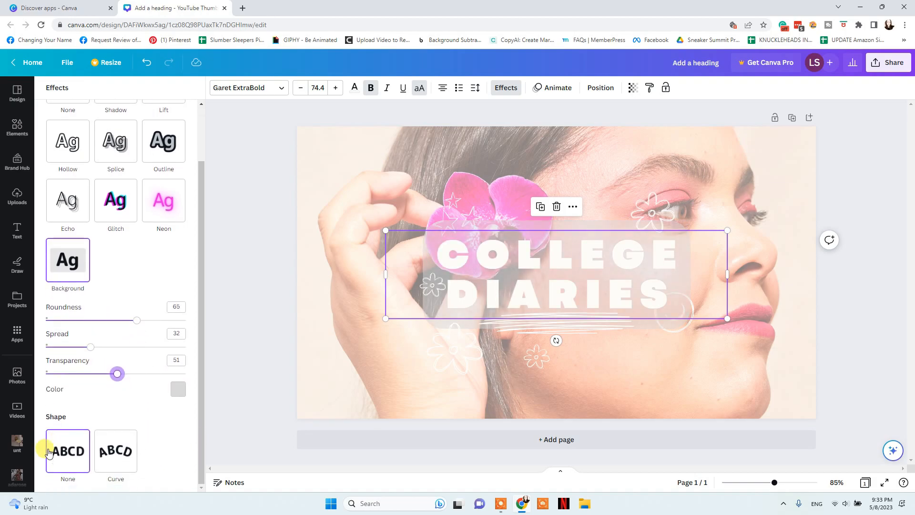
pyautogui.click(113, 458)
pyautogui.moveTo(136, 320); pyautogui.dragTo(111, 320)
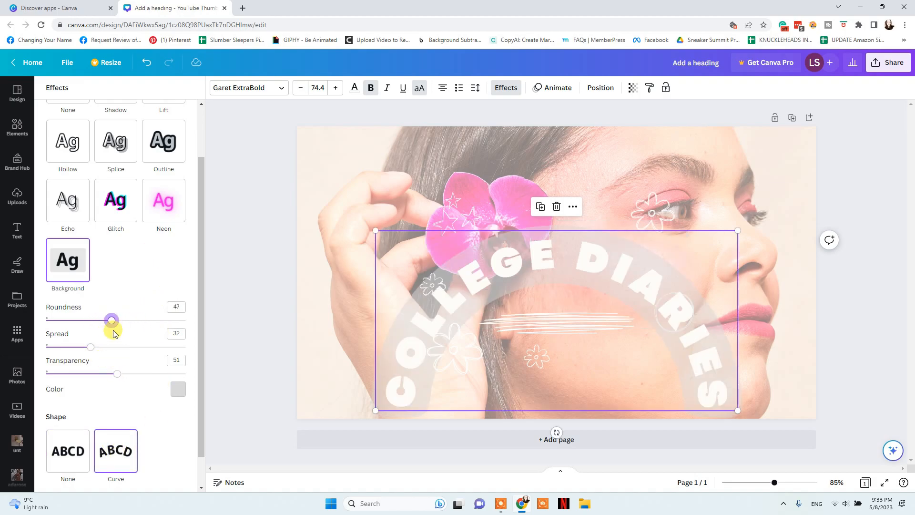
pyautogui.scroll(-1, 115, 455)
pyautogui.moveTo(152, 476); pyautogui.dragTo(134, 477)
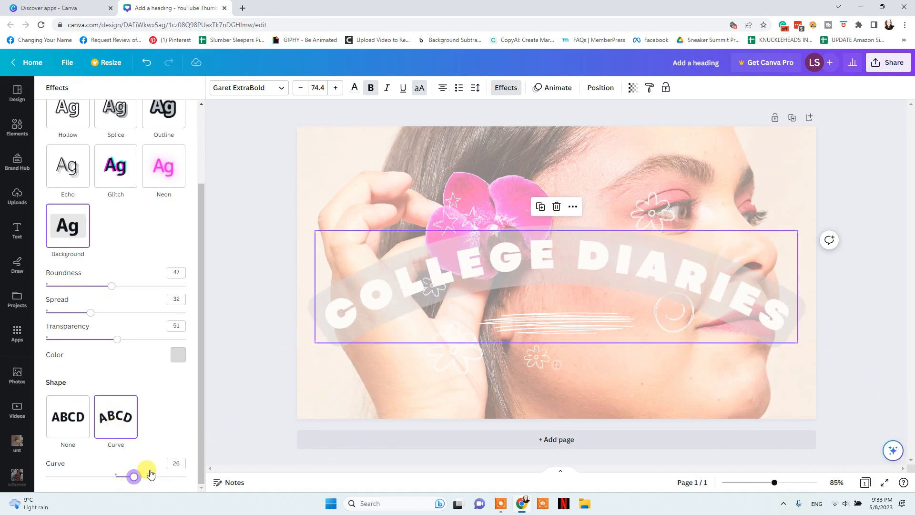
pyautogui.moveTo(555, 262); pyautogui.dragTo(553, 252)
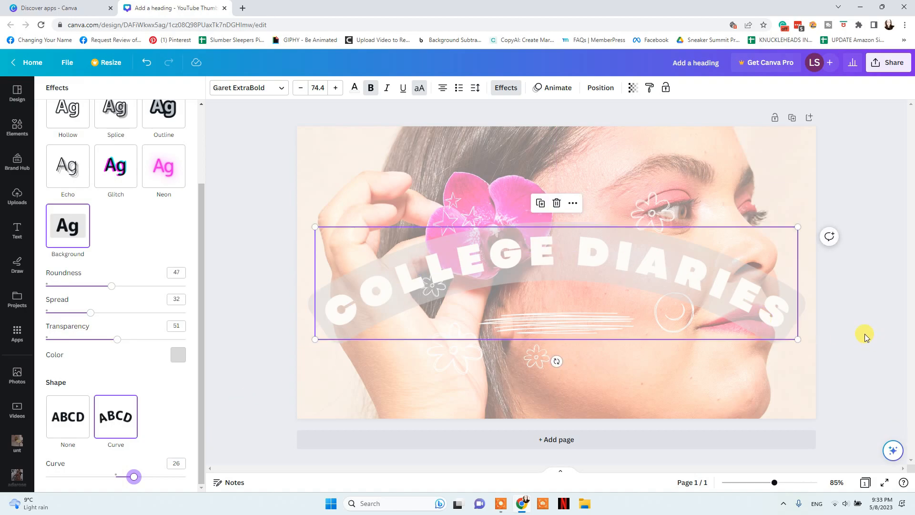
pyautogui.click(511, 90)
# Set the curved COLLEGE DIARIES heading's transparency to 94
pyautogui.click(600, 88)
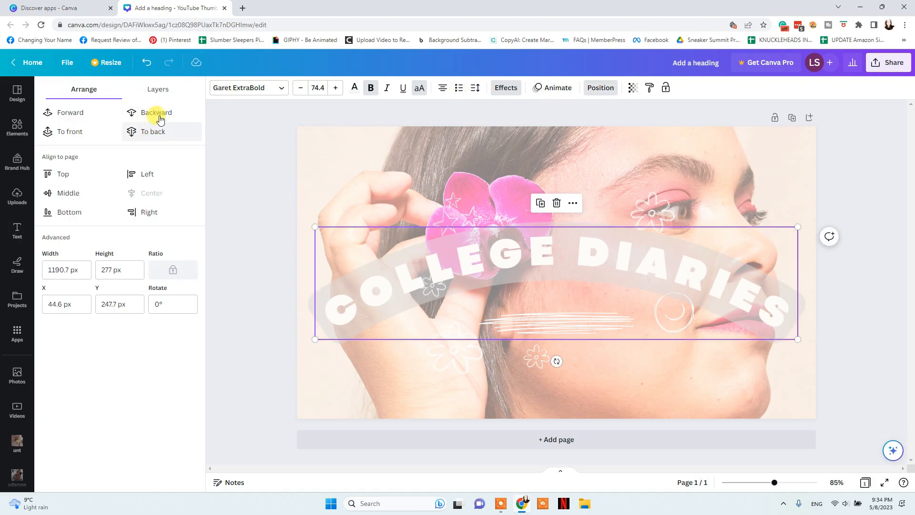
pyautogui.click(633, 88)
pyautogui.moveTo(591, 126); pyautogui.dragTo(630, 129)
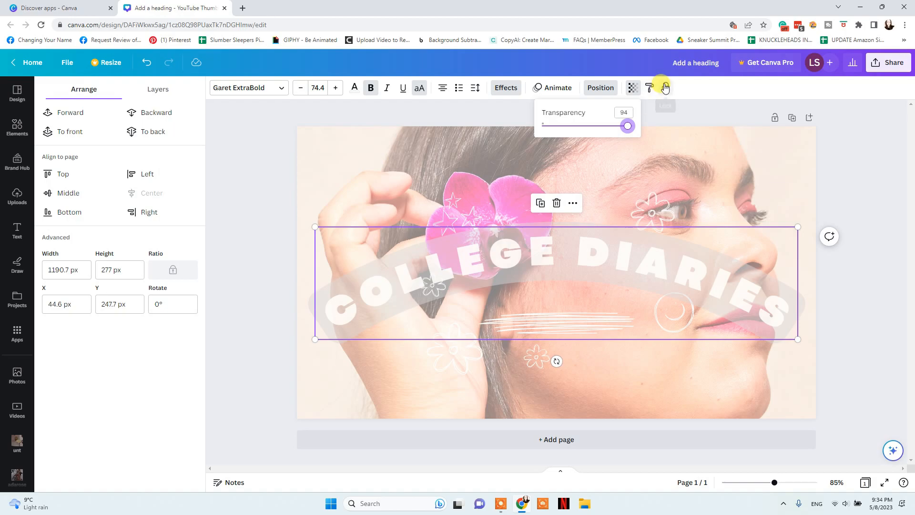
pyautogui.click(589, 268)
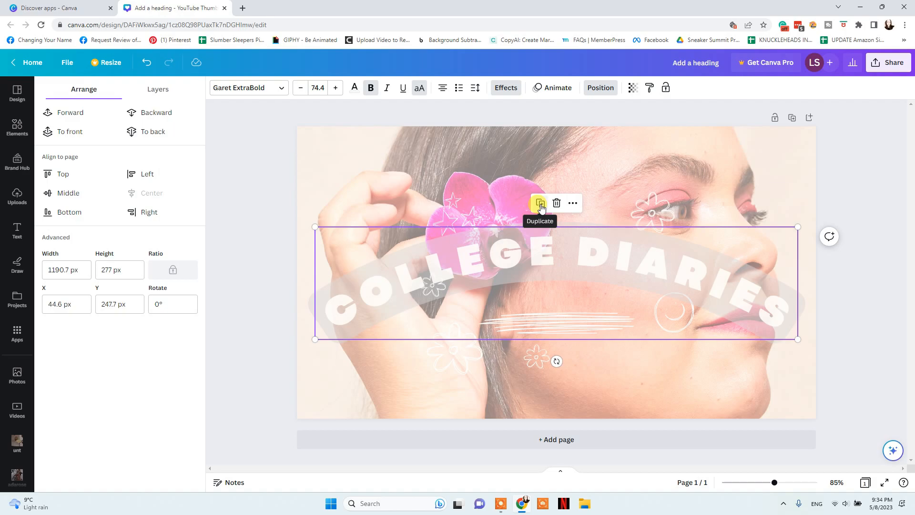
# Browse the heading's extra options menu, including the Layer and Align to page submenus
pyautogui.click(572, 204)
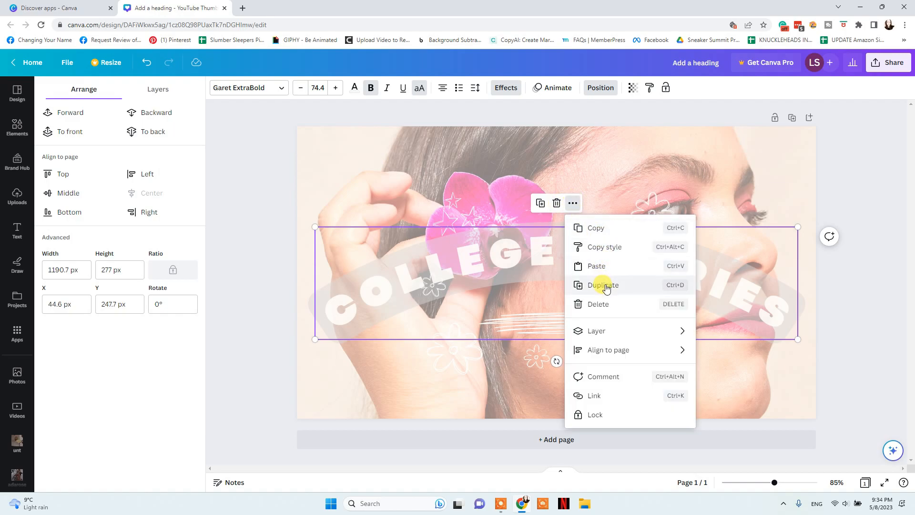
pyautogui.moveTo(610, 335)
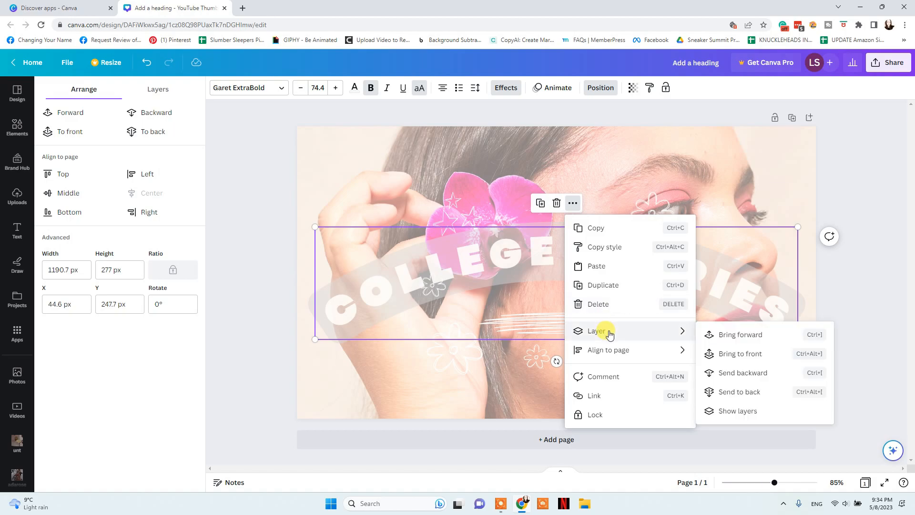
pyautogui.moveTo(627, 355)
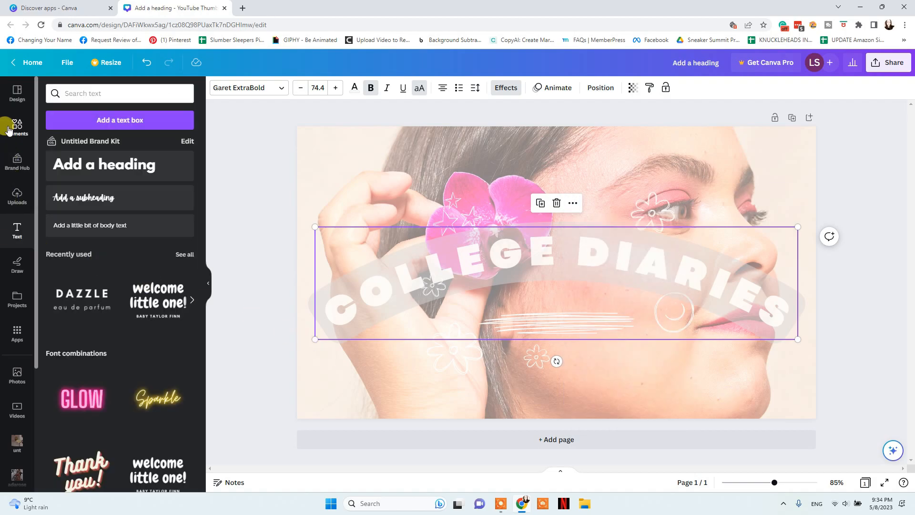
# Scroll through the Elements library's shapes, graphics, stickers and photos categories
pyautogui.click(12, 130)
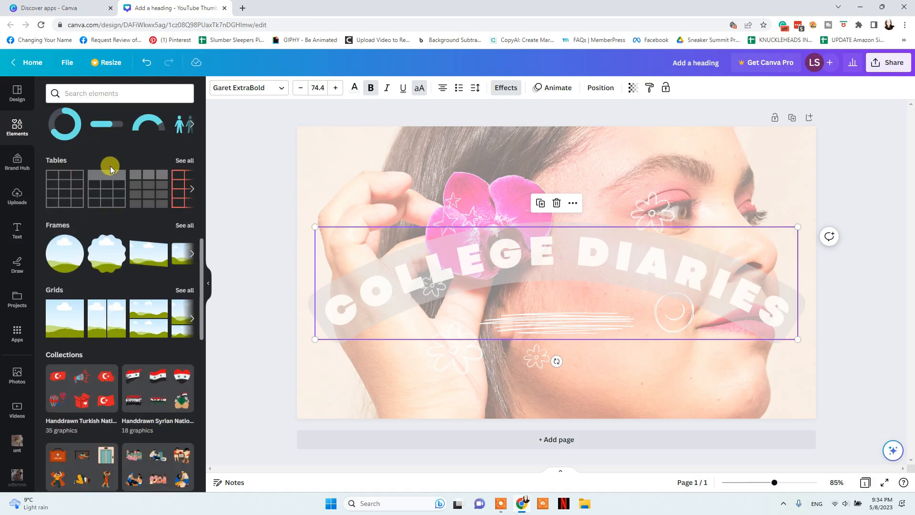
pyautogui.scroll(10, 112, 172)
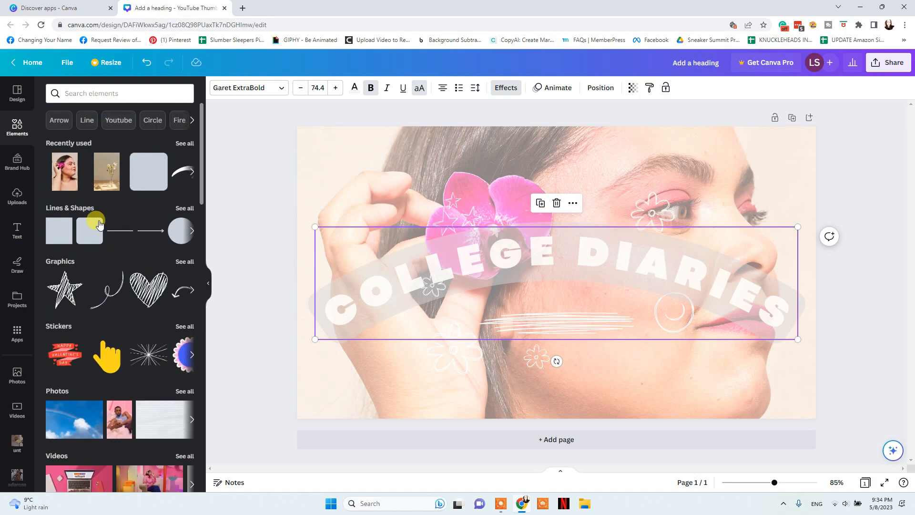
pyautogui.scroll(-2, 119, 225)
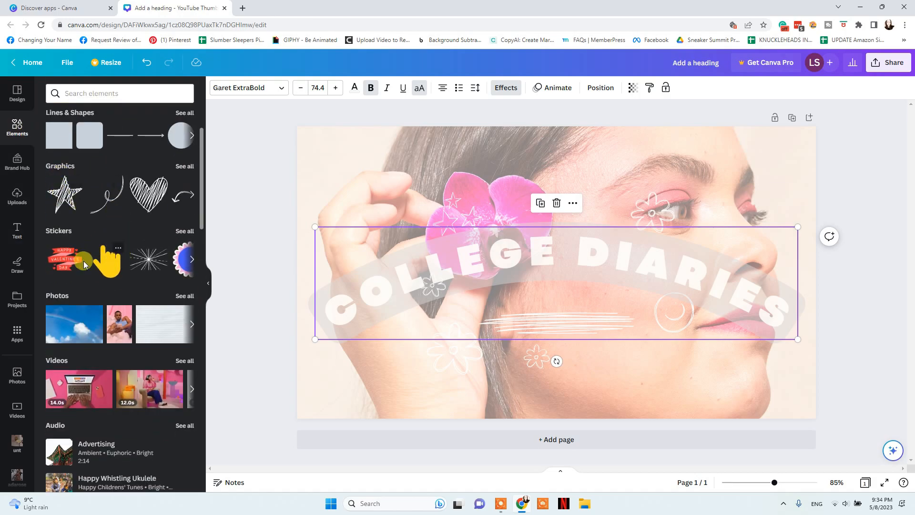
pyautogui.scroll(-2, 114, 254)
pyautogui.scroll(-4, 132, 302)
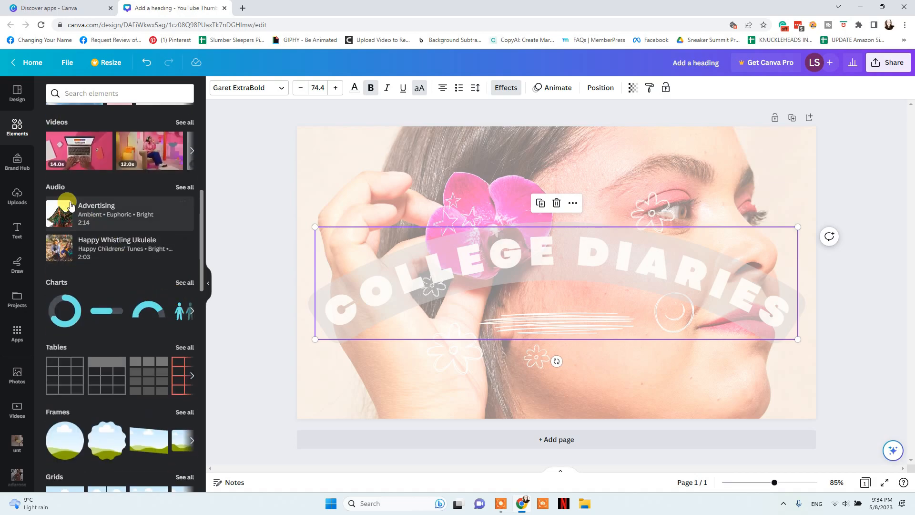
pyautogui.scroll(-4, 83, 219)
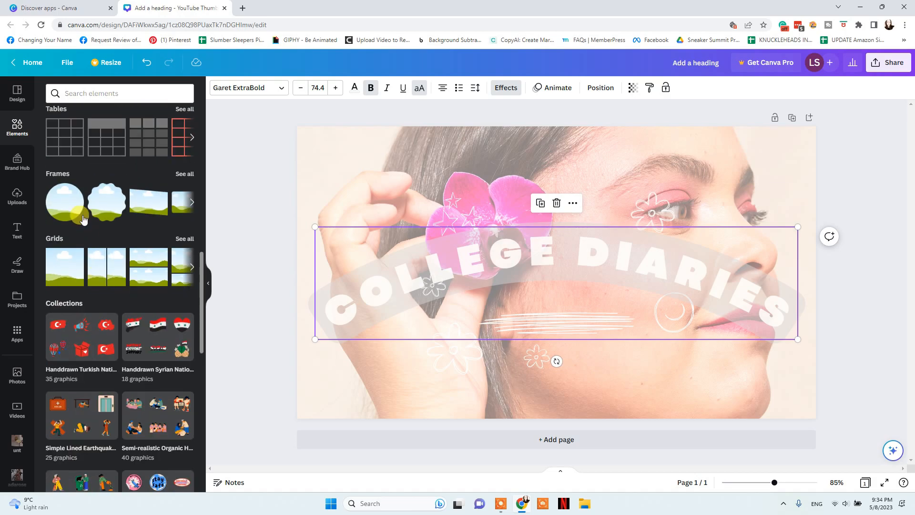
pyautogui.scroll(-8, 100, 270)
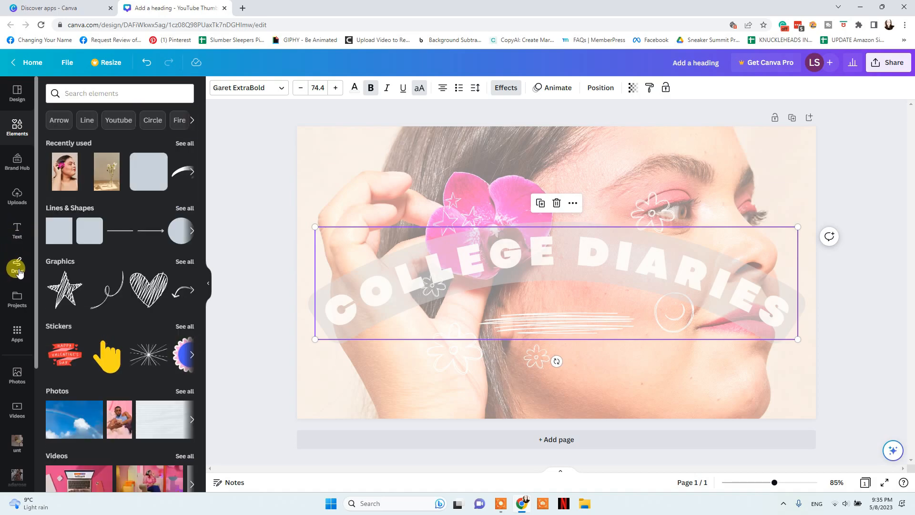
pyautogui.click(18, 267)
# Choose the marker drawing tool with a dark grey colour
pyautogui.click(57, 241)
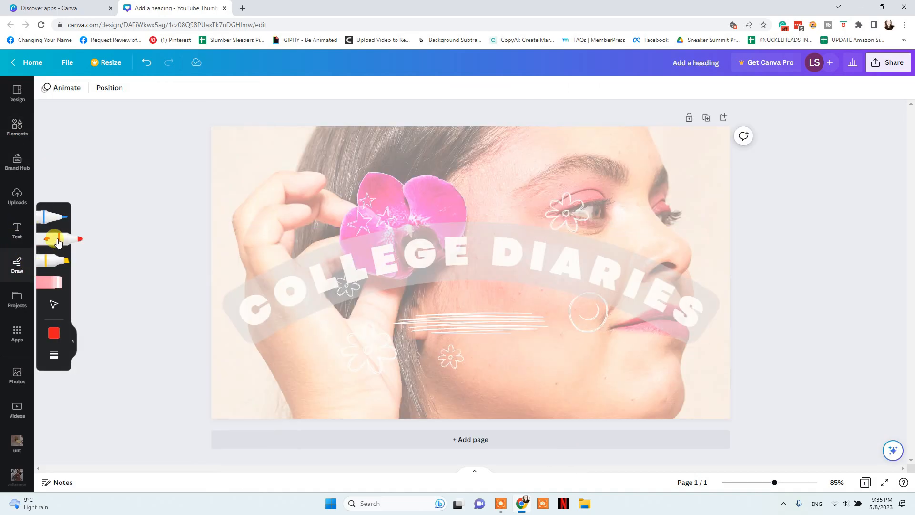
pyautogui.click(61, 218)
pyautogui.click(59, 241)
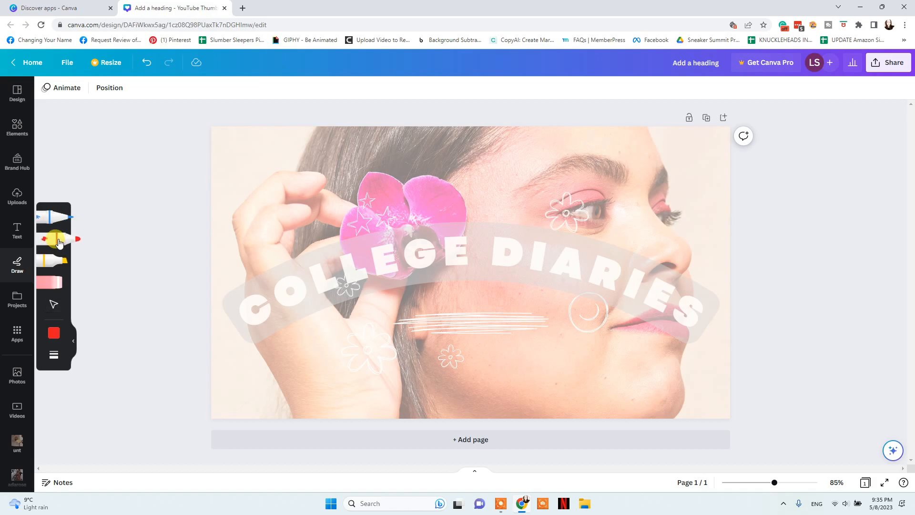
pyautogui.click(54, 334)
pyautogui.scroll(-3, 145, 381)
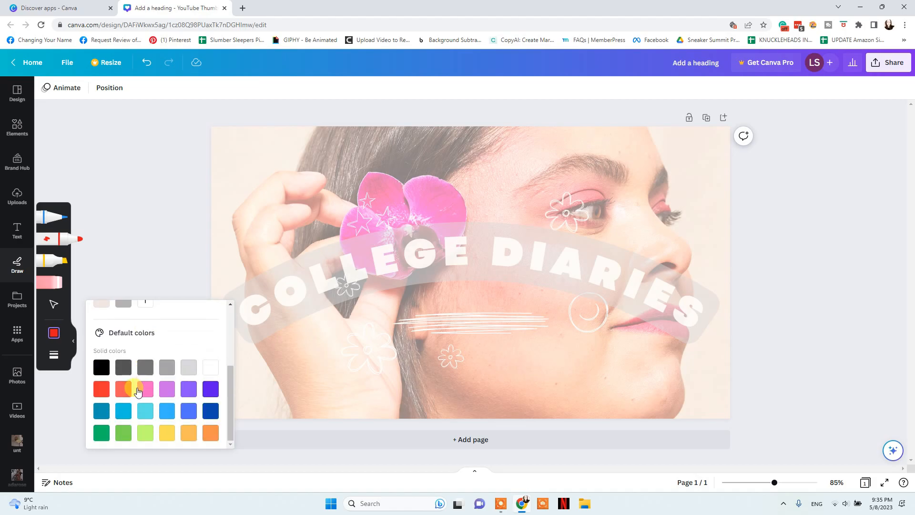
pyautogui.click(145, 371)
# Sketch a circle, a horizontal line, a vertical line and curved strokes on the photo
pyautogui.moveTo(253, 208)
pyautogui.mouseDown()
pyautogui.moveTo(269, 187)
pyautogui.moveTo(300, 170)
pyautogui.moveTo(322, 181)
pyautogui.moveTo(308, 232)
pyautogui.mouseUp()
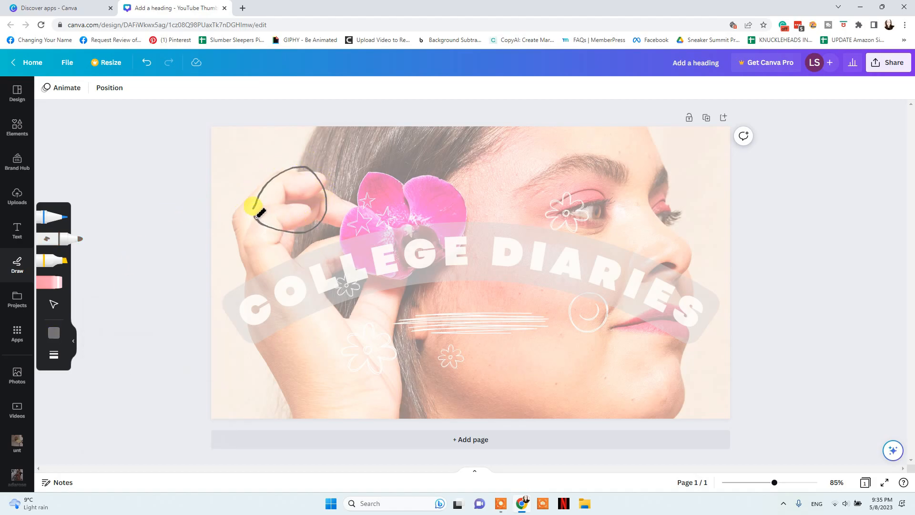
pyautogui.moveTo(260, 205); pyautogui.dragTo(260, 206)
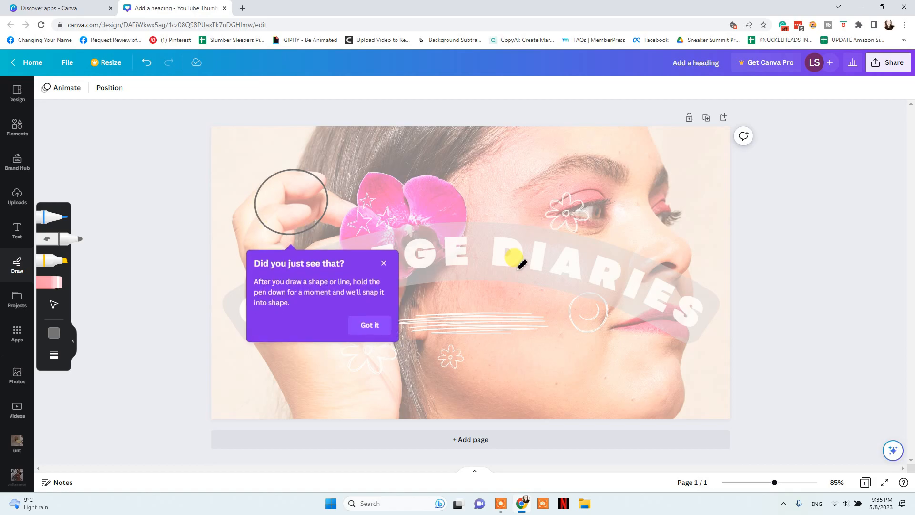
pyautogui.moveTo(482, 160); pyautogui.dragTo(575, 159)
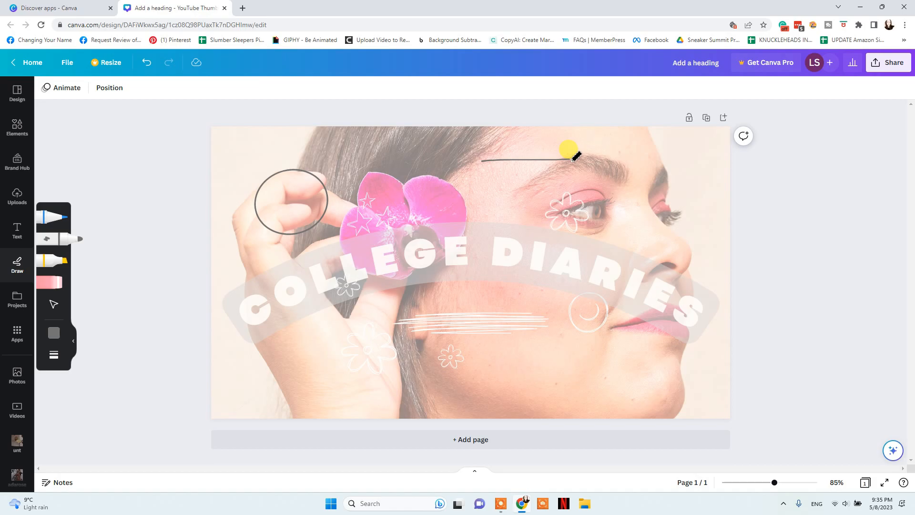
pyautogui.moveTo(659, 137); pyautogui.dragTo(661, 185)
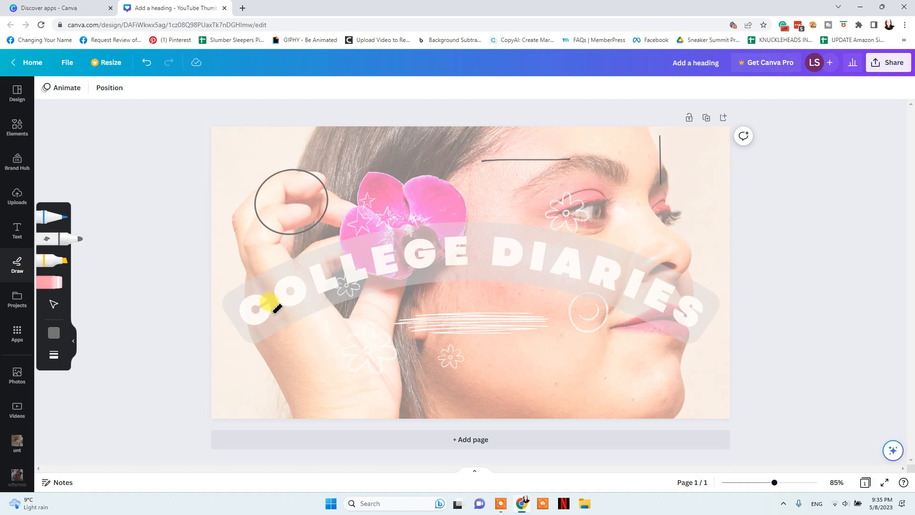
pyautogui.moveTo(235, 298); pyautogui.dragTo(261, 268)
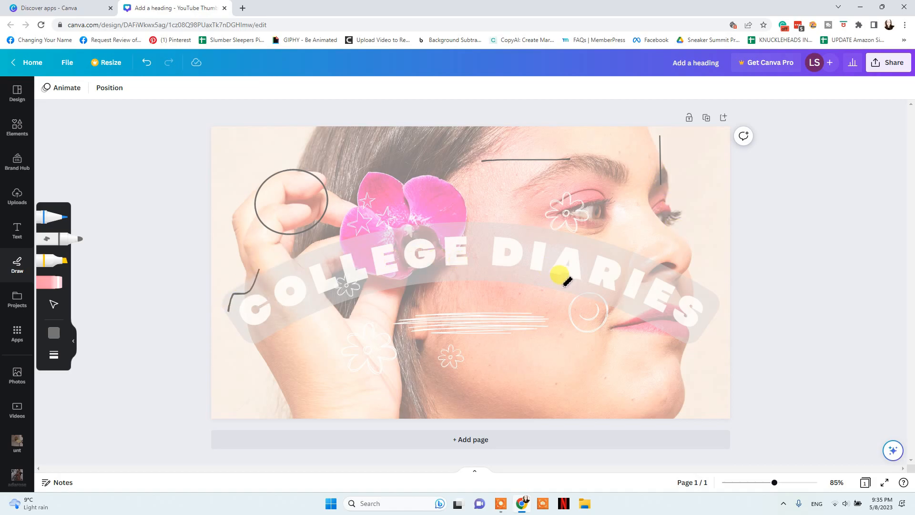
pyautogui.moveTo(589, 289); pyautogui.dragTo(593, 288)
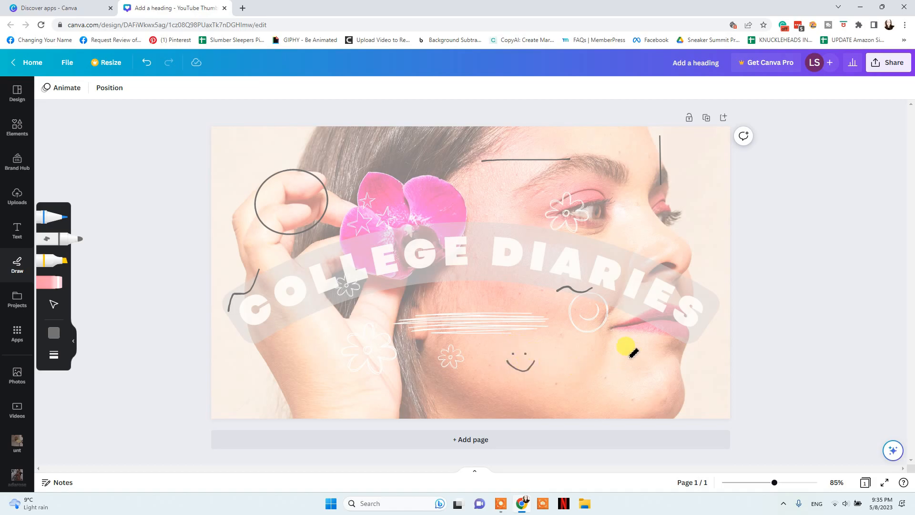
# Erase all the test strokes and return to selecting objects
pyautogui.click(57, 283)
pyautogui.moveTo(237, 292); pyautogui.dragTo(254, 285)
pyautogui.moveTo(299, 225); pyautogui.dragTo(279, 200)
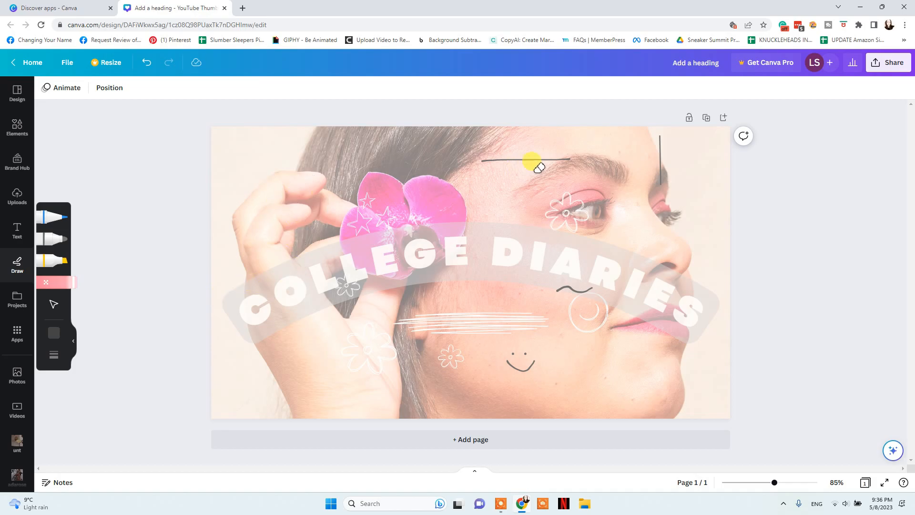
pyautogui.moveTo(660, 150); pyautogui.dragTo(499, 171)
pyautogui.moveTo(559, 295); pyautogui.dragTo(571, 287)
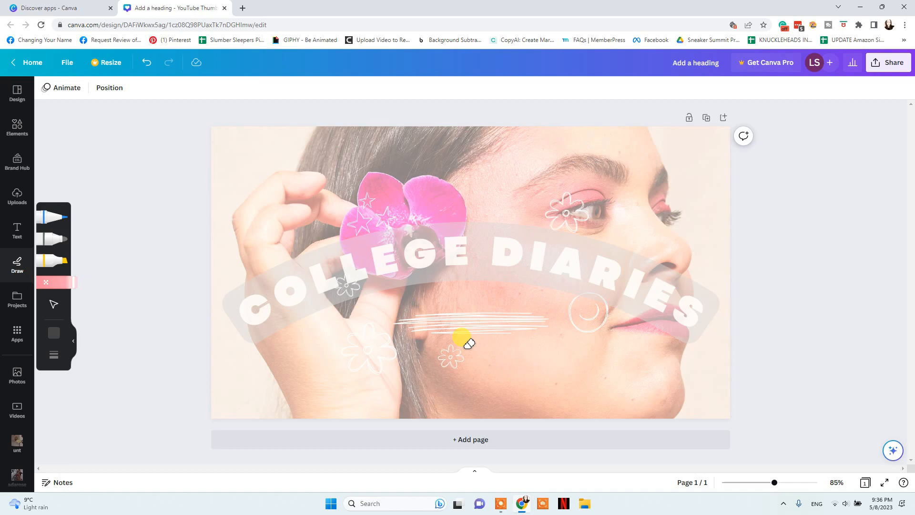
pyautogui.click(52, 306)
# Add and remove a blank page, then duplicate the designed page as page 2
pyautogui.click(613, 245)
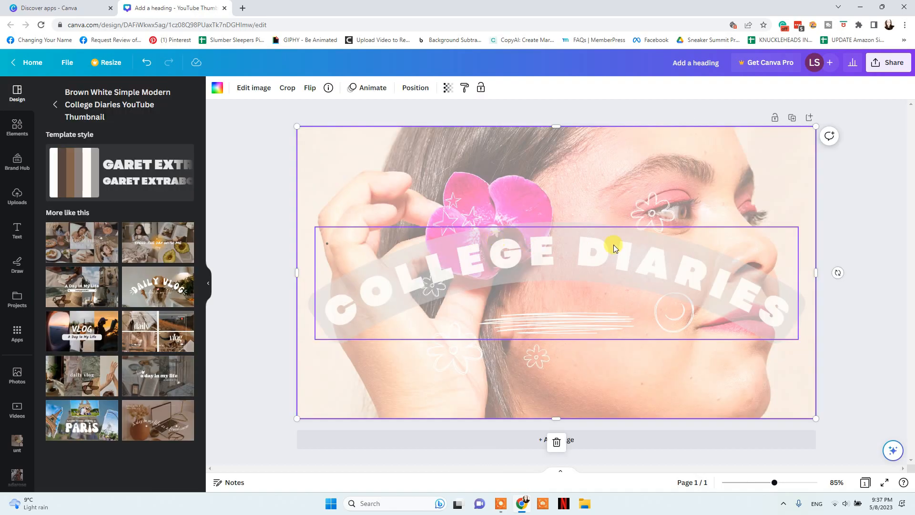
pyautogui.click(810, 119)
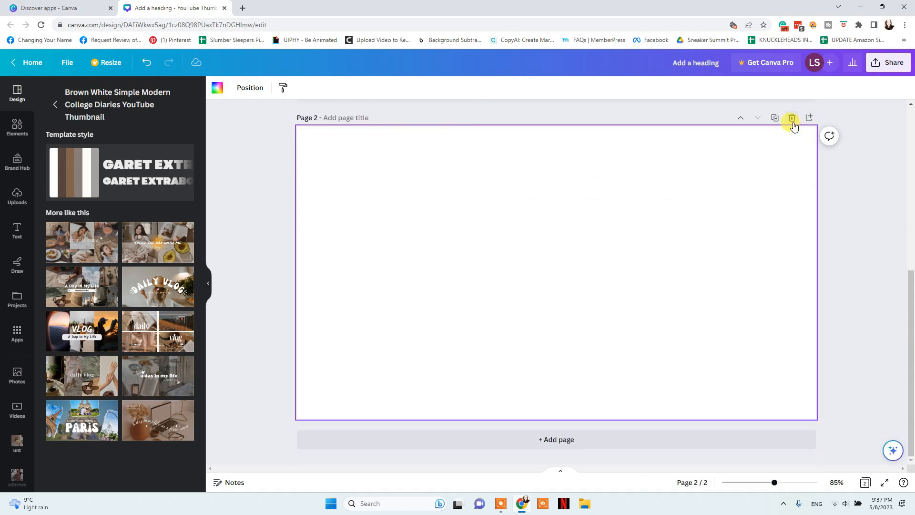
pyautogui.click(793, 120)
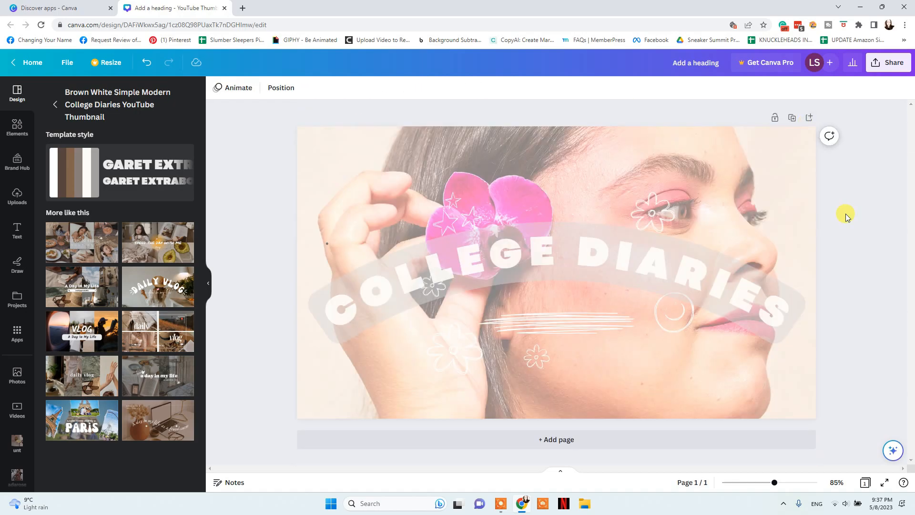
pyautogui.click(793, 118)
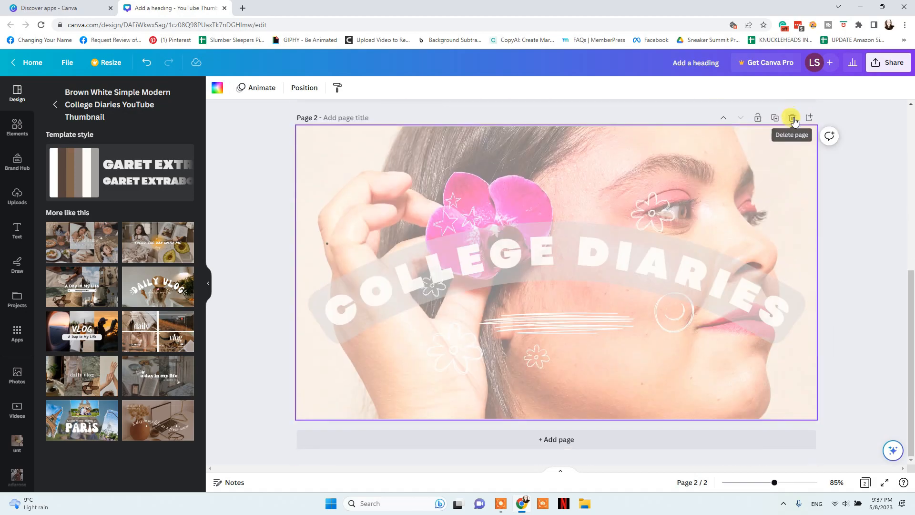
# Reopen page 2 from the grid view, enlarge the zoom, and bring up the share panel
pyautogui.click(865, 483)
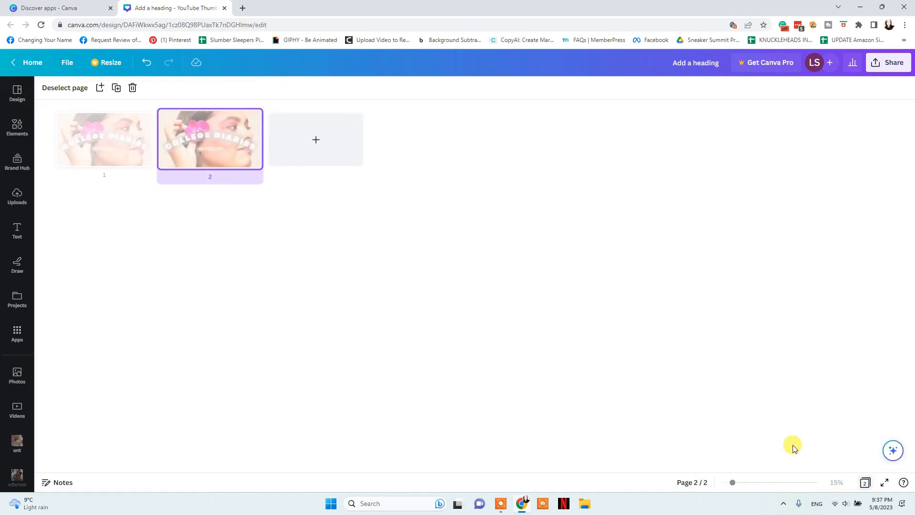
pyautogui.doubleClick(193, 146)
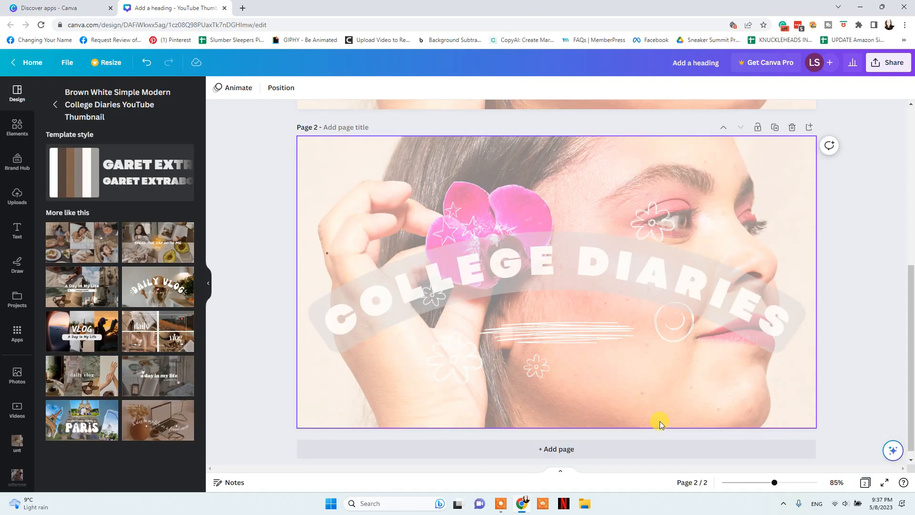
pyautogui.moveTo(760, 482)
pyautogui.mouseDown()
pyautogui.moveTo(782, 482)
pyautogui.moveTo(758, 483)
pyautogui.mouseUp()
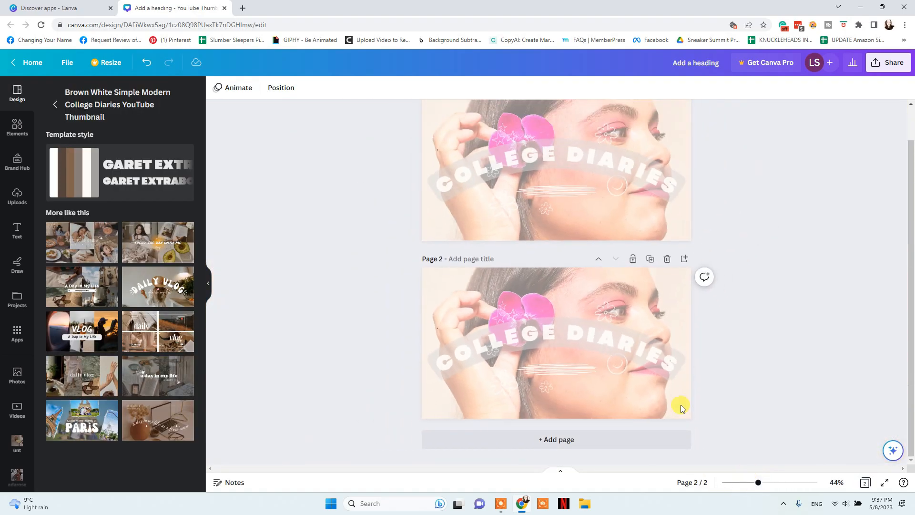
pyautogui.click(480, 260)
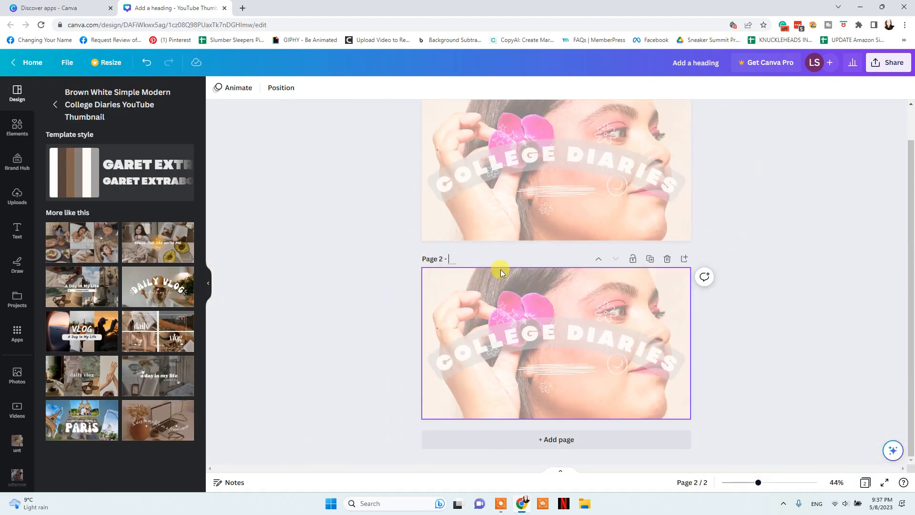
pyautogui.click(875, 67)
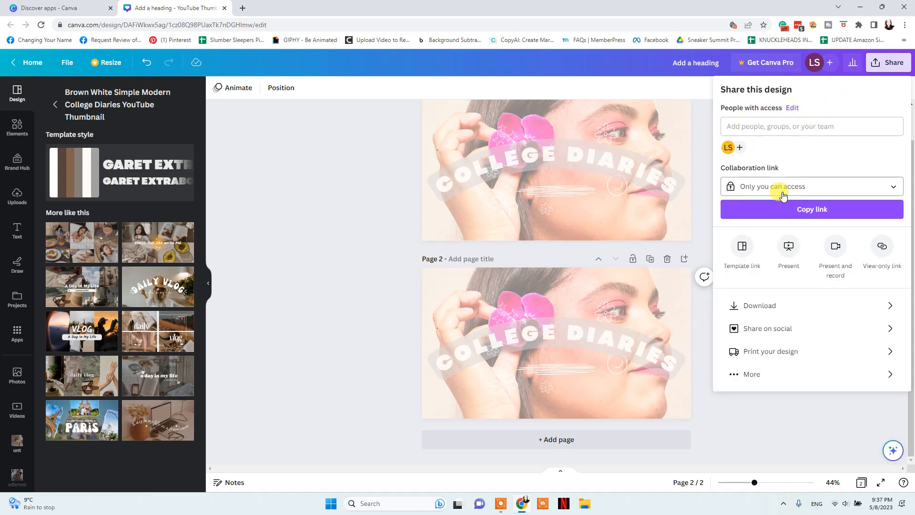
# Keep the collaboration link owner-only and set the download to PNG for all 2 pages
pyautogui.click(797, 187)
pyautogui.click(784, 257)
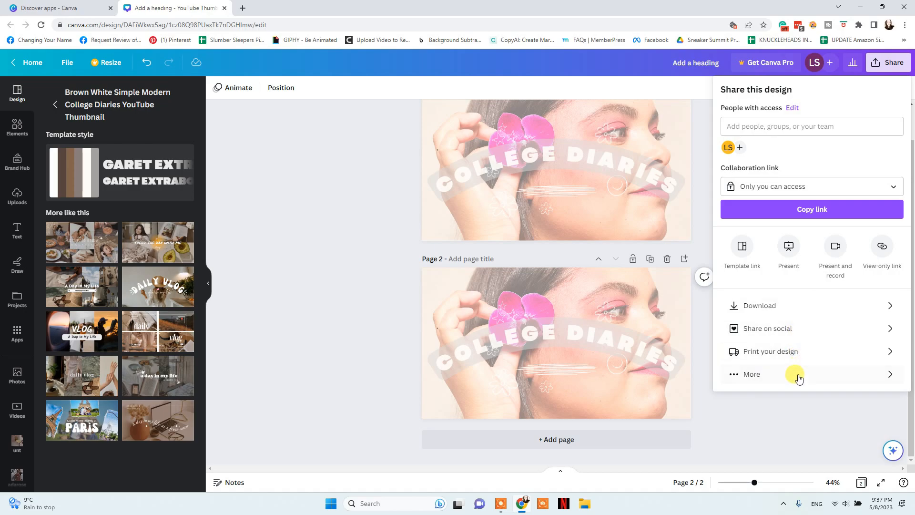
pyautogui.click(778, 377)
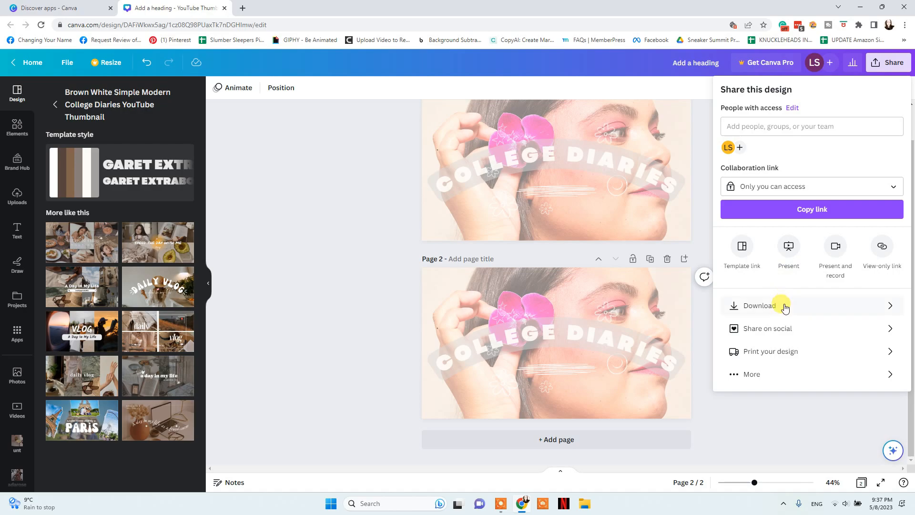
pyautogui.click(763, 303)
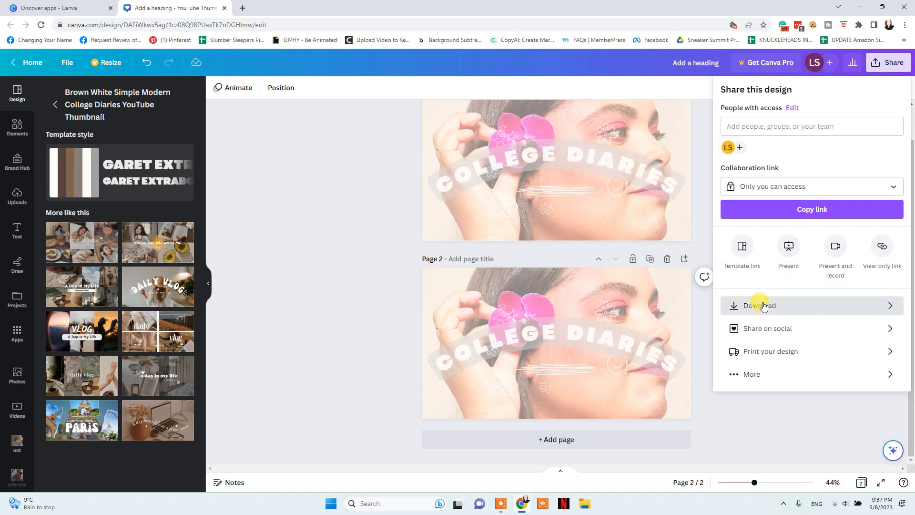
pyautogui.click(772, 129)
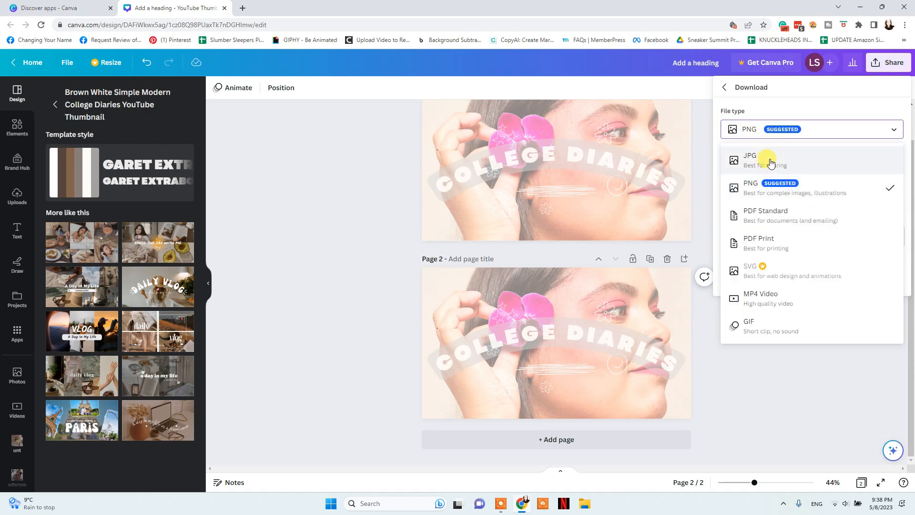
pyautogui.click(771, 187)
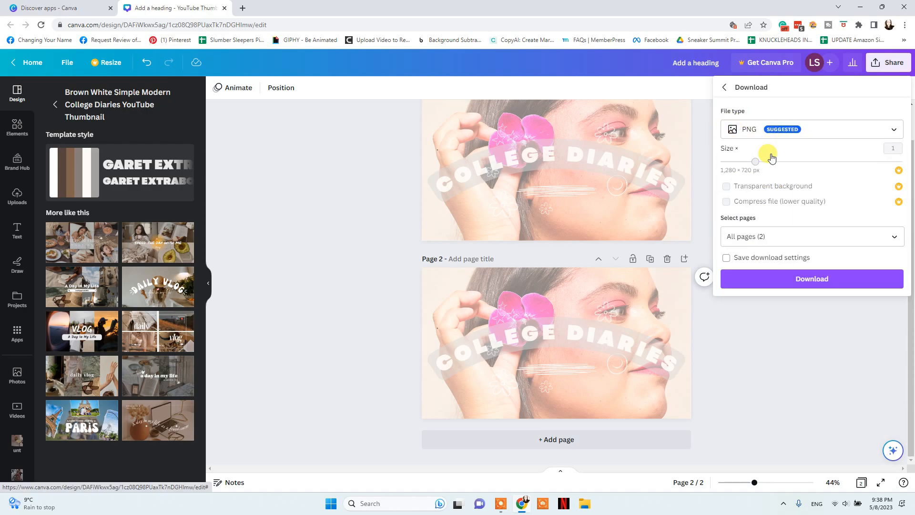
pyautogui.click(241, 90)
# Apply the Sleek page animation, preview it full screen, and open the MP4 Video download
pyautogui.click(222, 89)
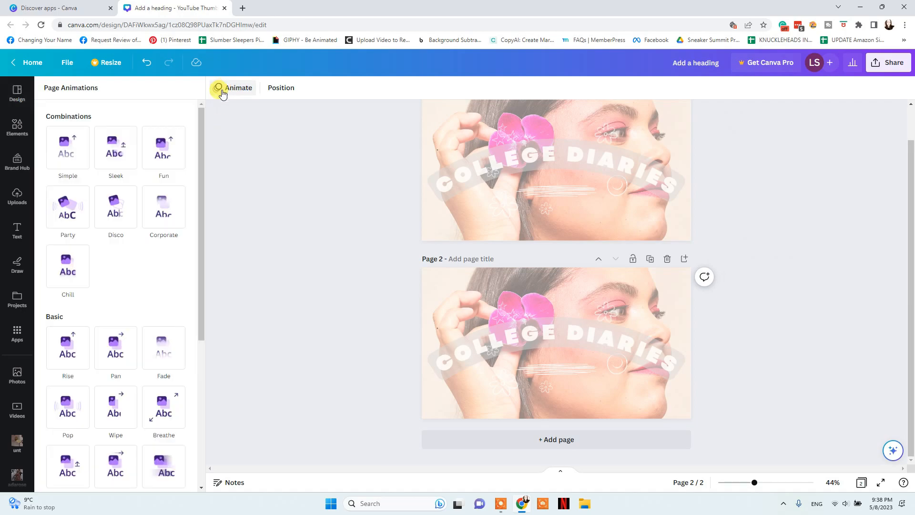
pyautogui.click(114, 146)
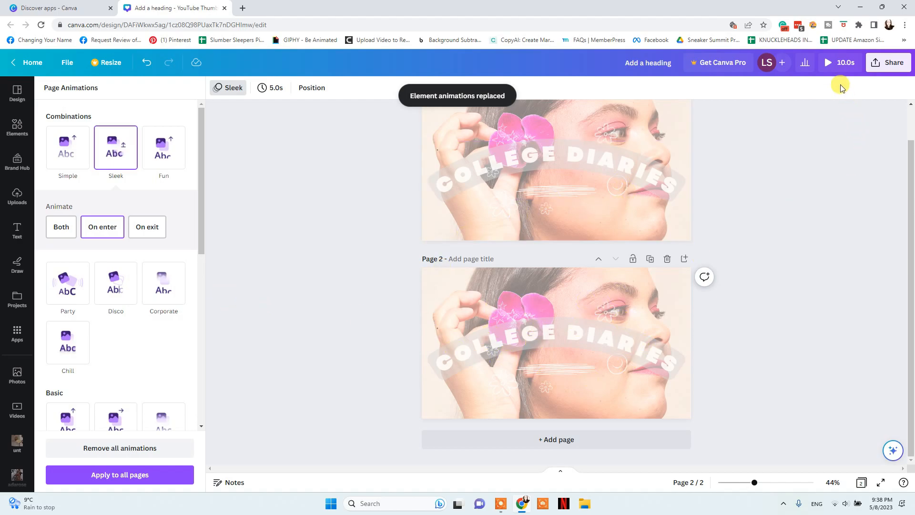
pyautogui.click(834, 64)
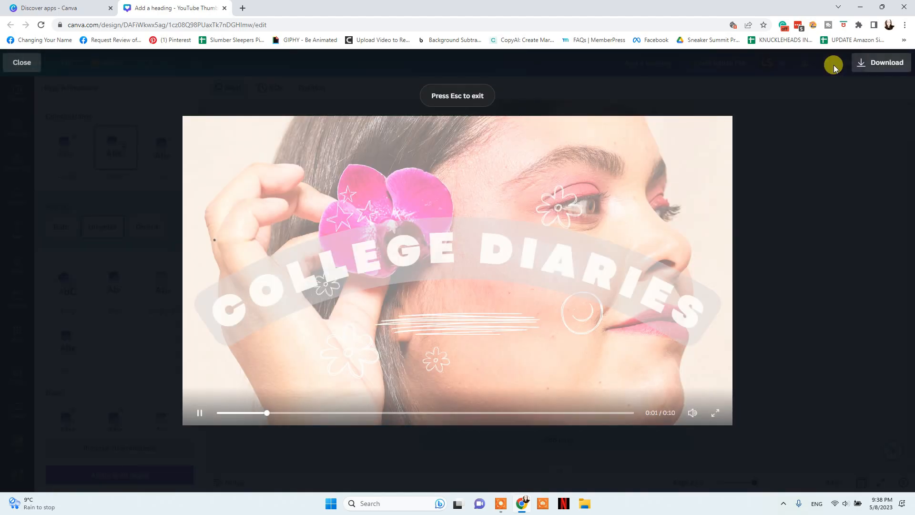
pyautogui.click(881, 62)
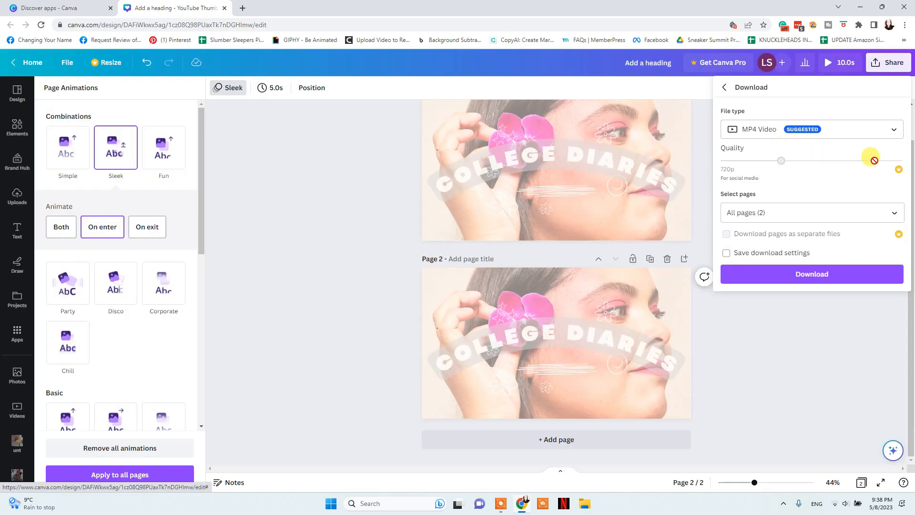
# Download only Page 1 as a PNG, then close the download panel
pyautogui.click(777, 136)
pyautogui.click(763, 178)
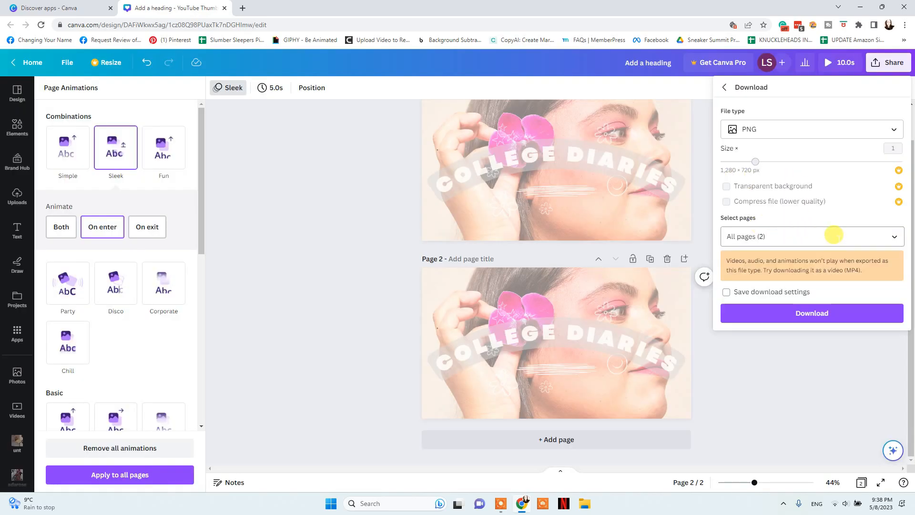
pyautogui.click(833, 235)
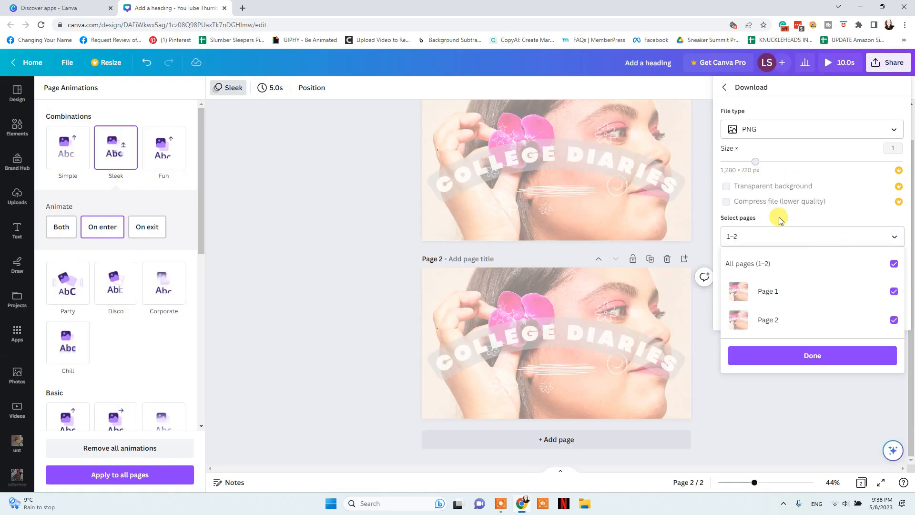
pyautogui.click(828, 264)
pyautogui.click(820, 292)
pyautogui.click(813, 355)
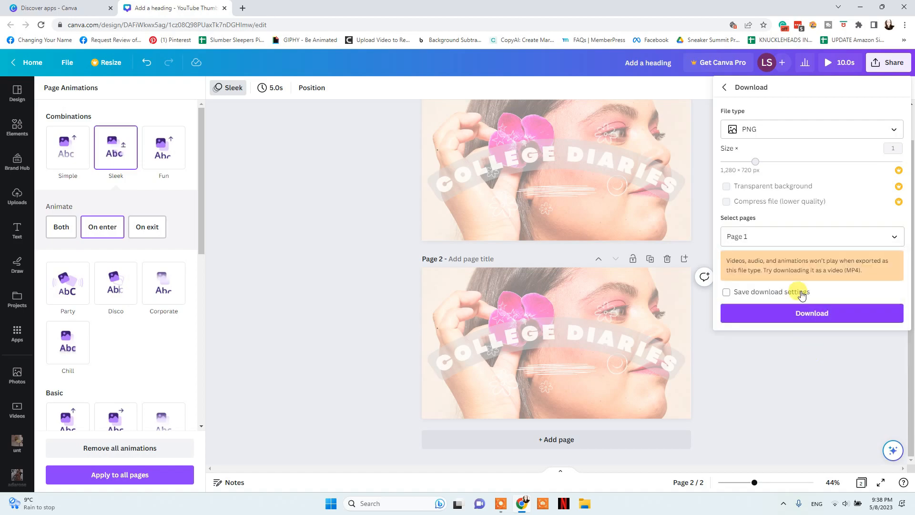
pyautogui.click(795, 318)
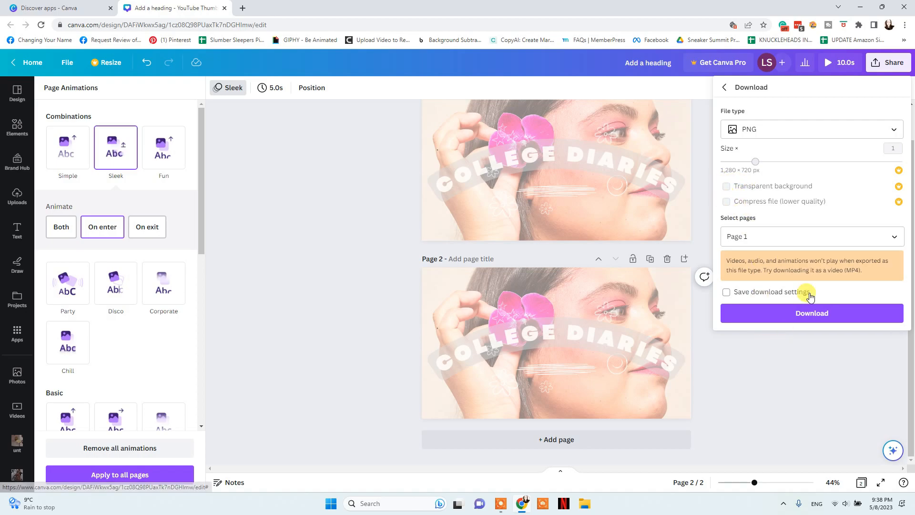
pyautogui.click(340, 239)
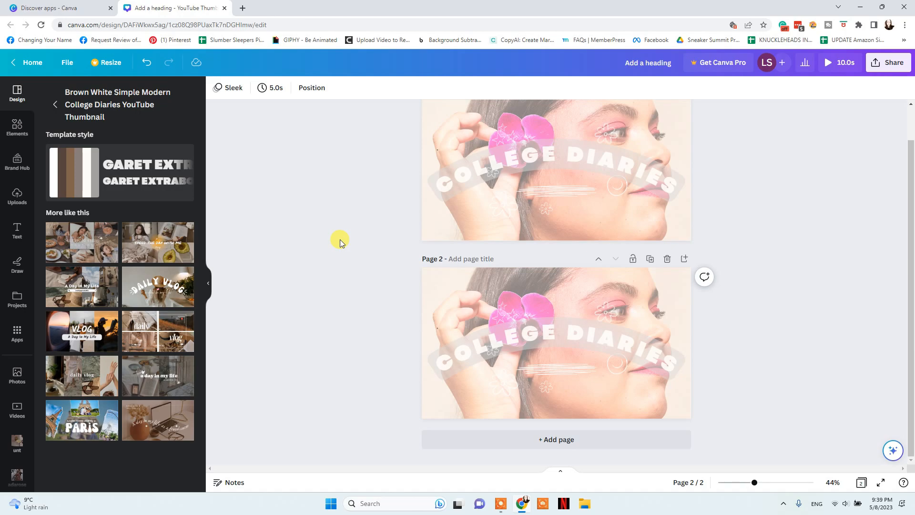
# Launch the QR Code Generator app into a new square Instagram Post design
pyautogui.click(66, 7)
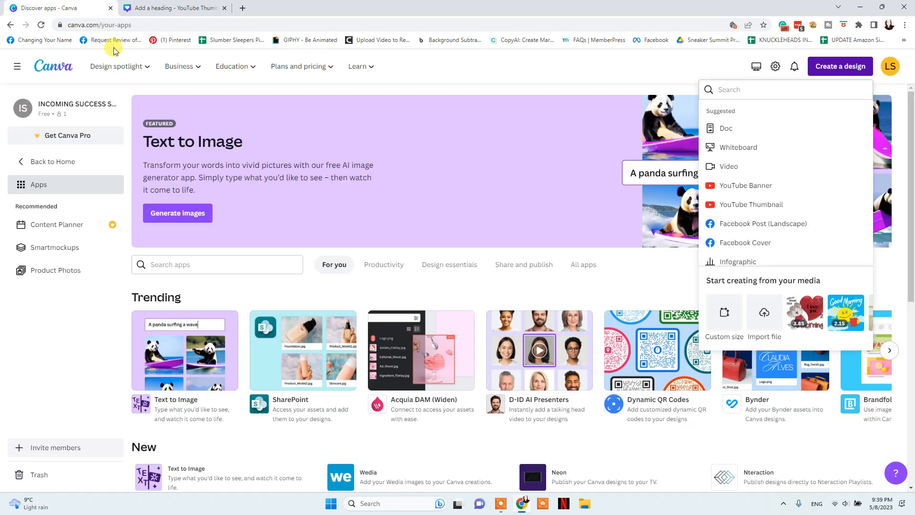
pyautogui.moveTo(110, 66)
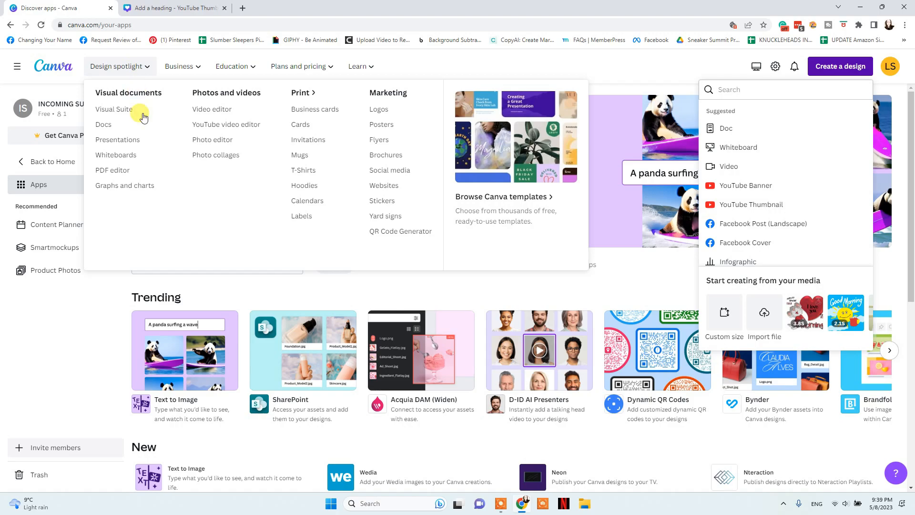
pyautogui.click(416, 233)
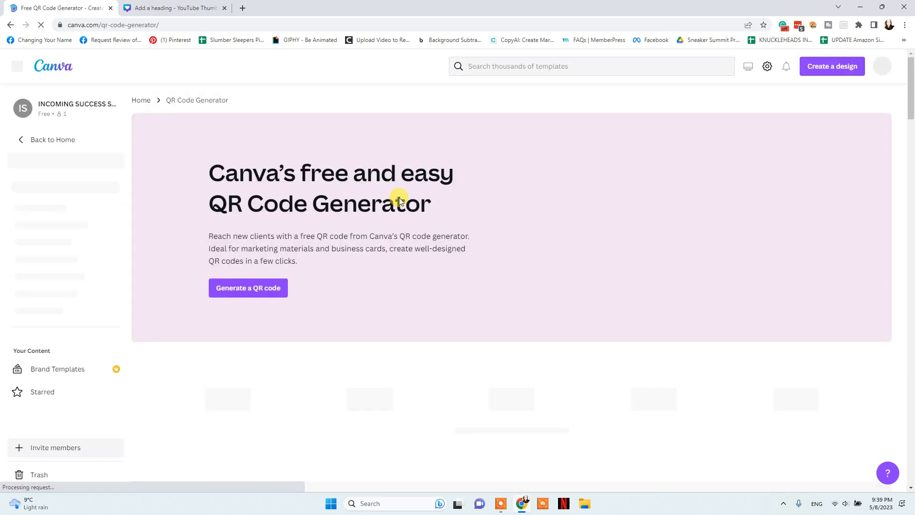
pyautogui.click(264, 288)
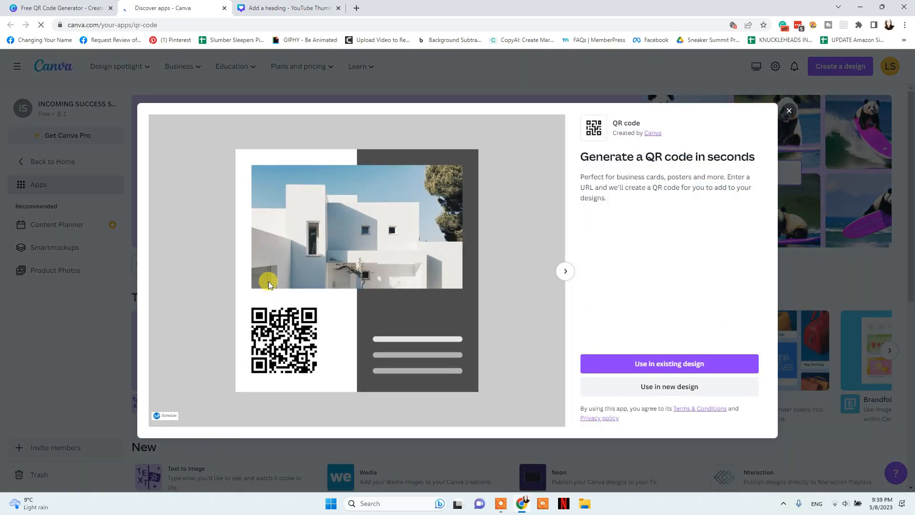
pyautogui.click(654, 387)
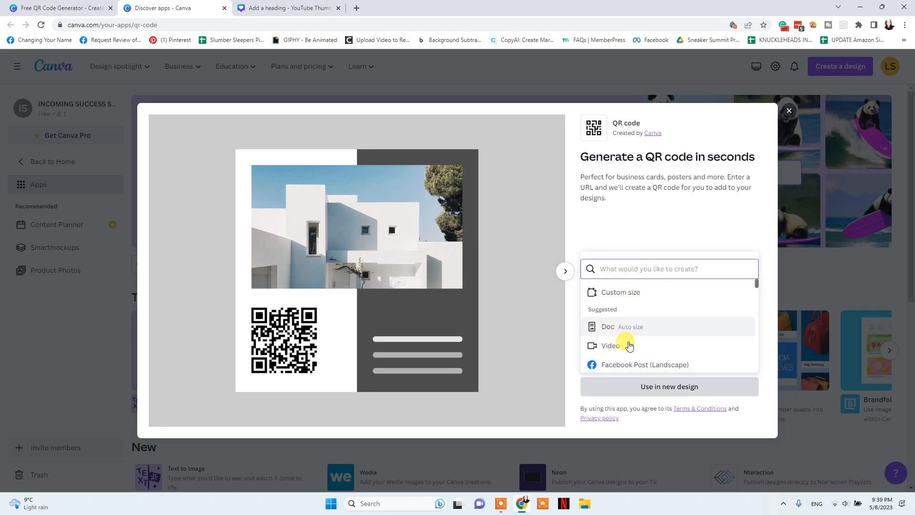
pyautogui.scroll(-3, 631, 330)
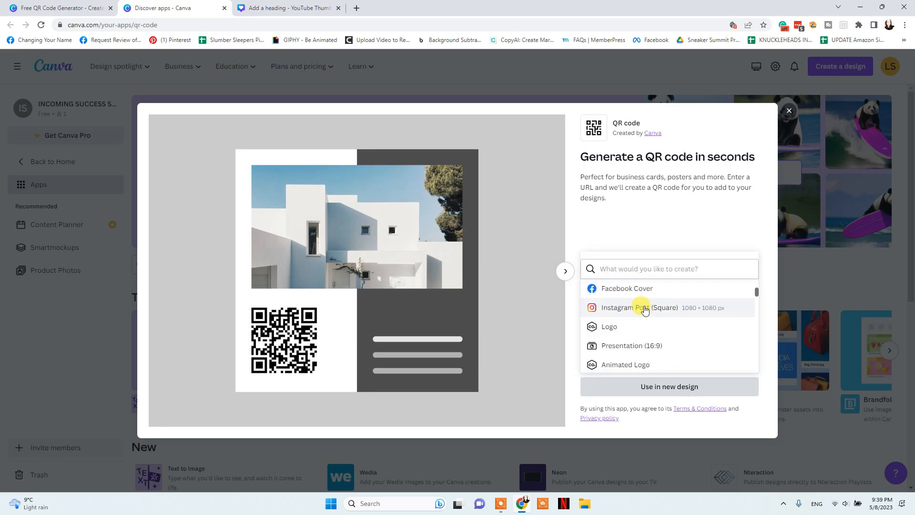
pyautogui.click(646, 310)
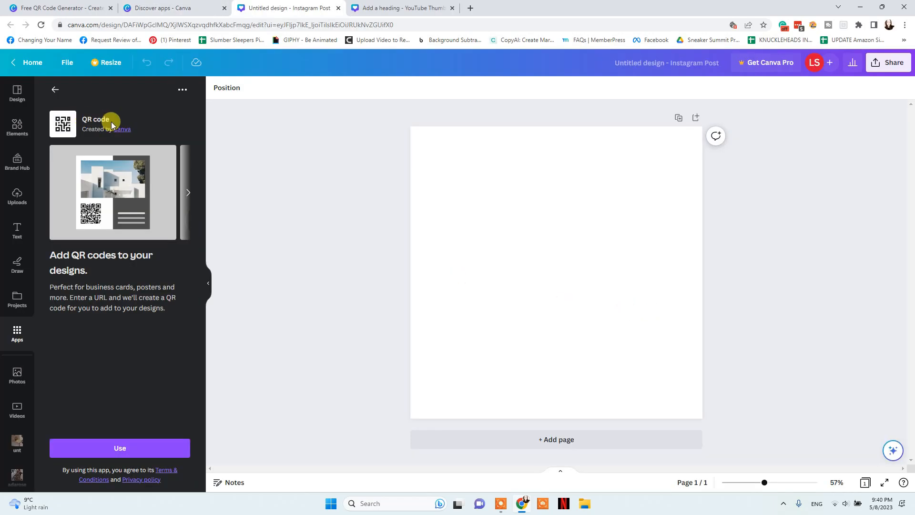
# Generate a QR code for the entered website URL
pyautogui.click(125, 445)
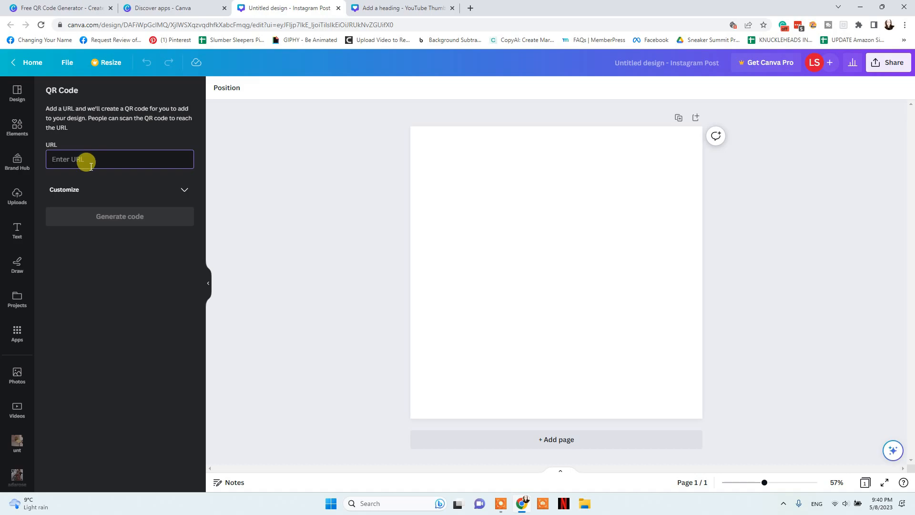
pyautogui.write('incomingsuccess.com')
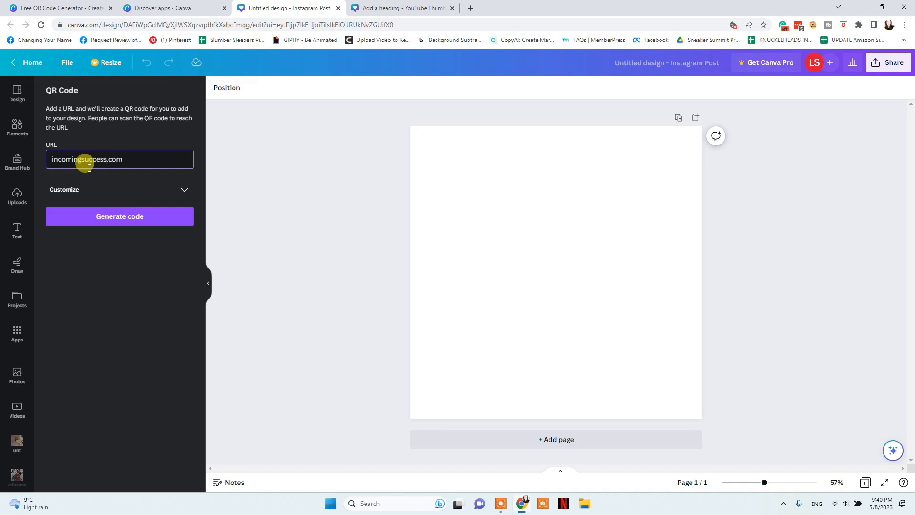
pyautogui.click(102, 214)
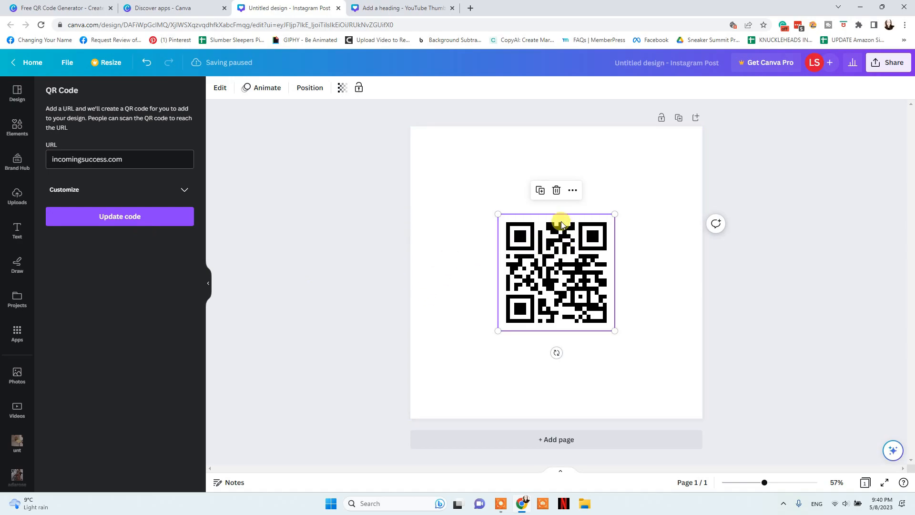
# Move and enlarge the QR code to about 500×500 so it fills the page, then deselect it
pyautogui.moveTo(577, 278); pyautogui.dragTo(504, 213)
pyautogui.moveTo(544, 265); pyautogui.dragTo(660, 381)
pyautogui.moveTo(589, 296)
pyautogui.mouseDown()
pyautogui.moveTo(590, 286)
pyautogui.moveTo(594, 295)
pyautogui.mouseUp()
pyautogui.click(732, 305)
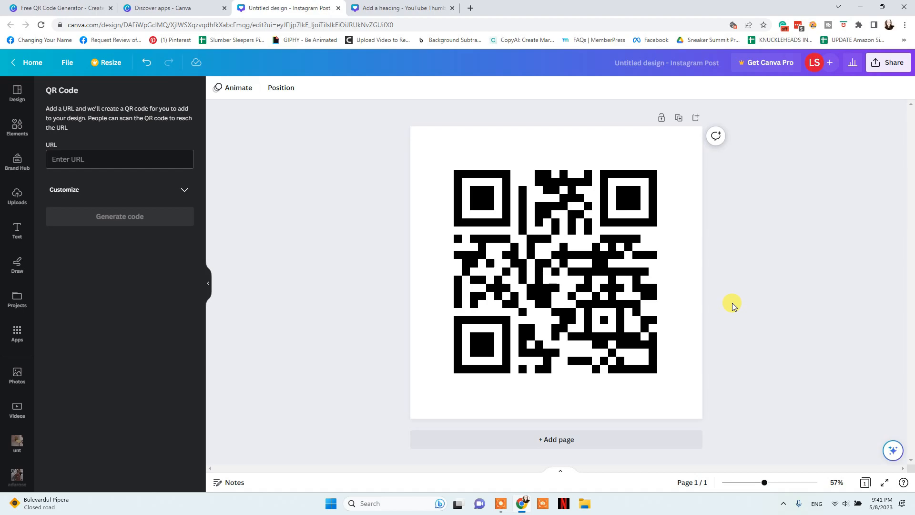
# Leave the QR Code Generator and open the Product Photos app
pyautogui.click(53, 8)
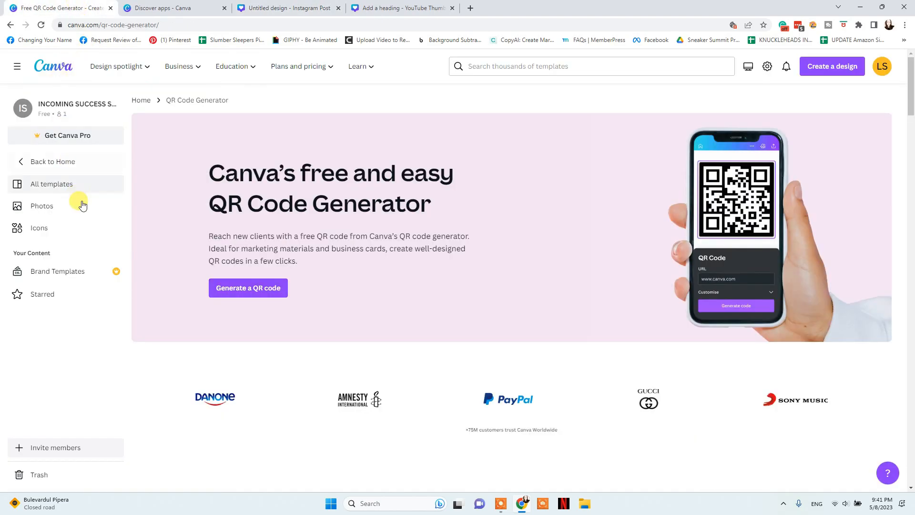
pyautogui.click(50, 161)
pyautogui.click(76, 253)
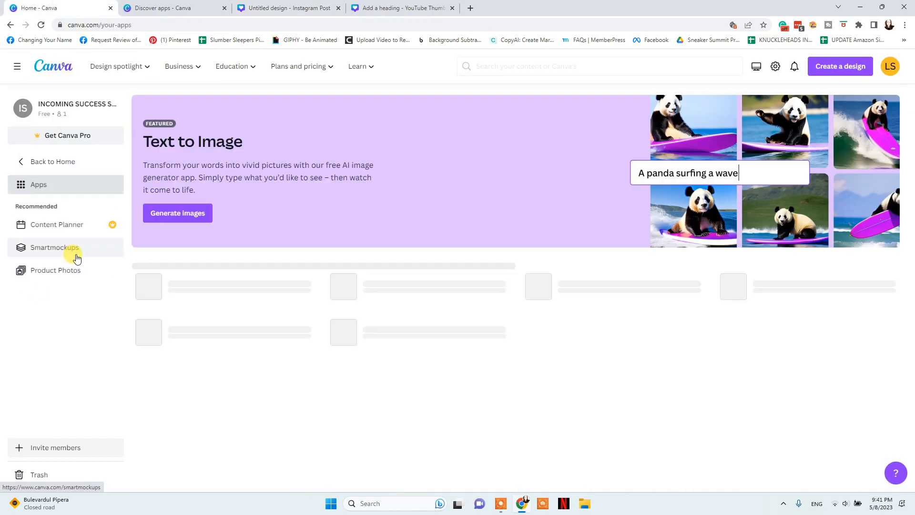
pyautogui.click(42, 270)
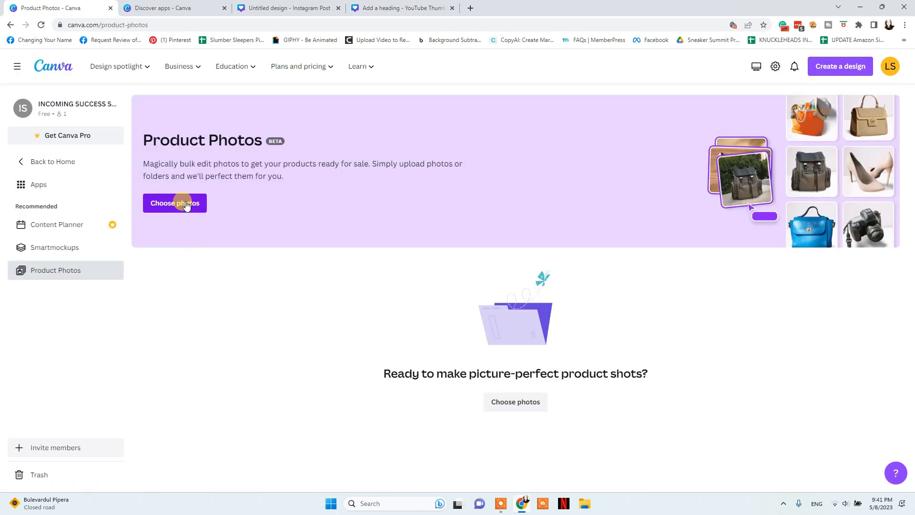
# Restyle the second uploaded face photo with the White Table background and open the batch
pyautogui.click(205, 210)
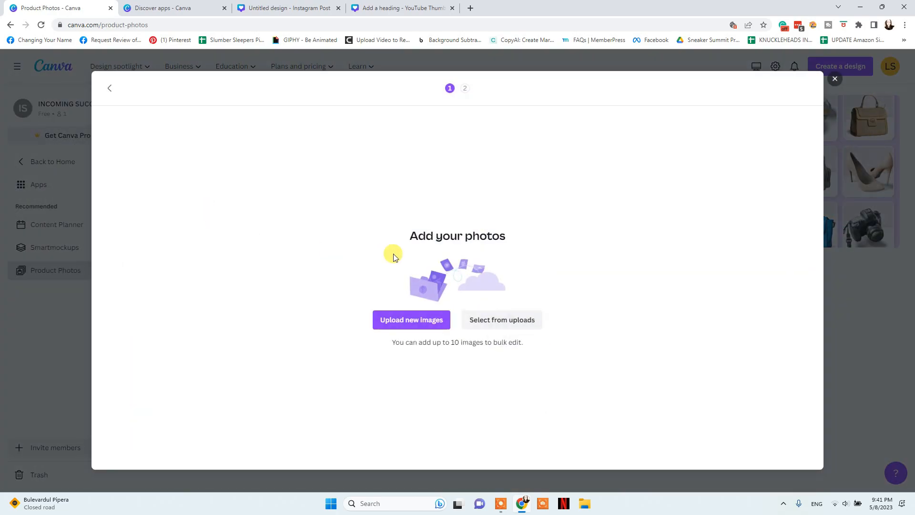
pyautogui.click(491, 319)
pyautogui.click(242, 161)
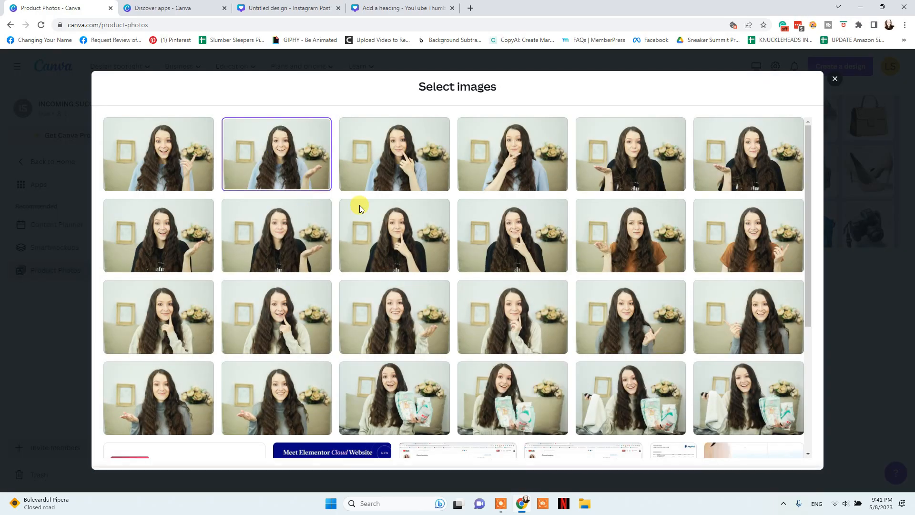
pyautogui.click(458, 455)
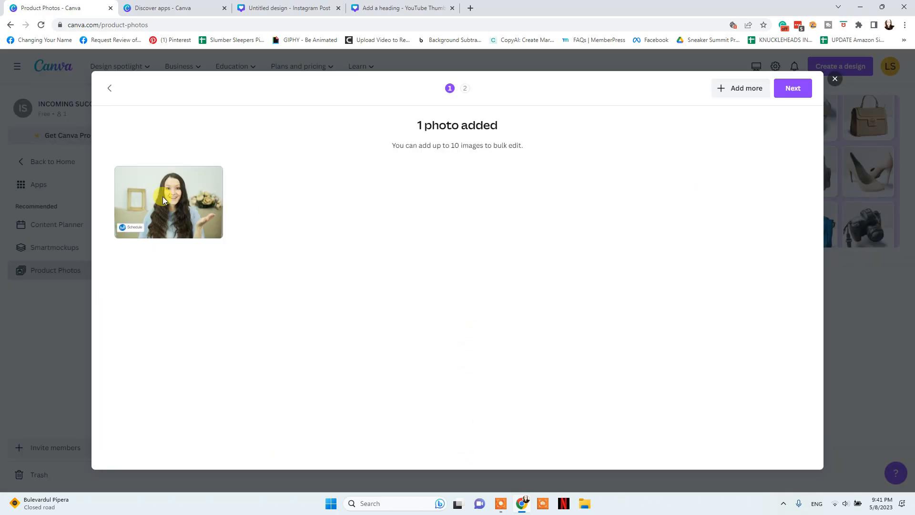
pyautogui.click(789, 89)
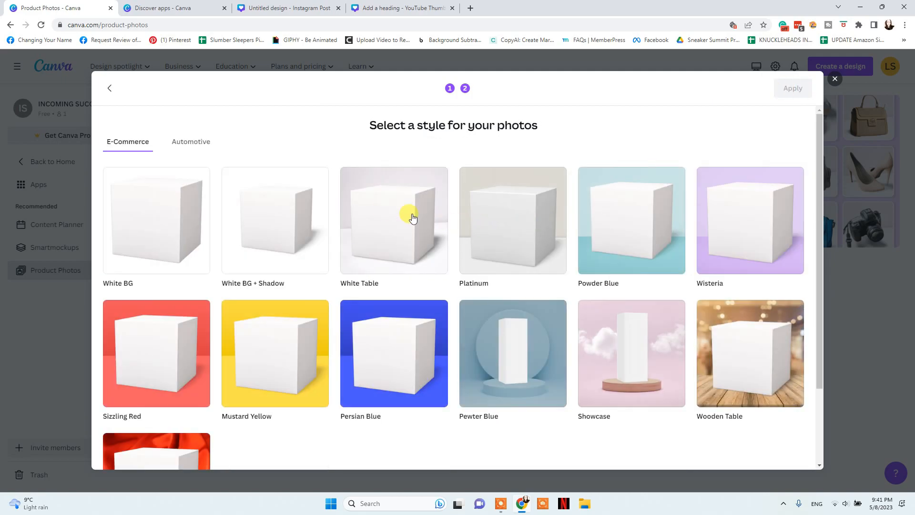
pyautogui.click(401, 226)
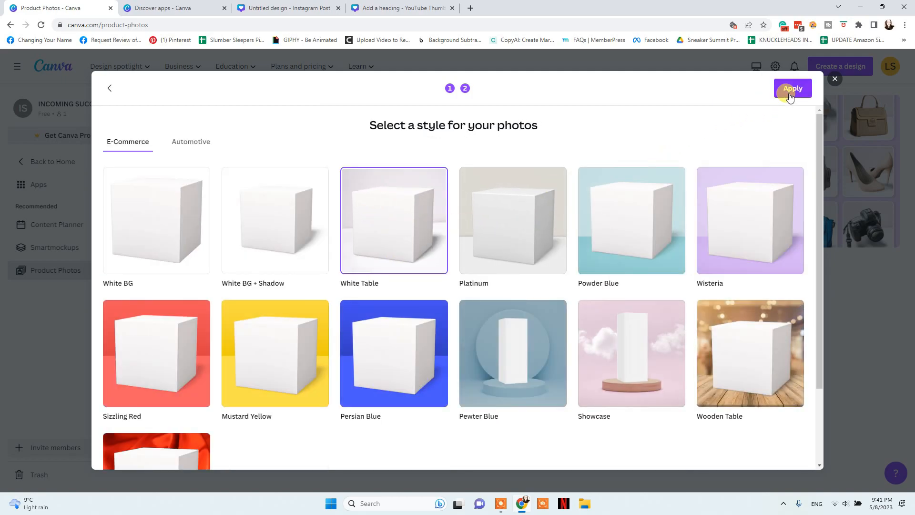
pyautogui.click(789, 88)
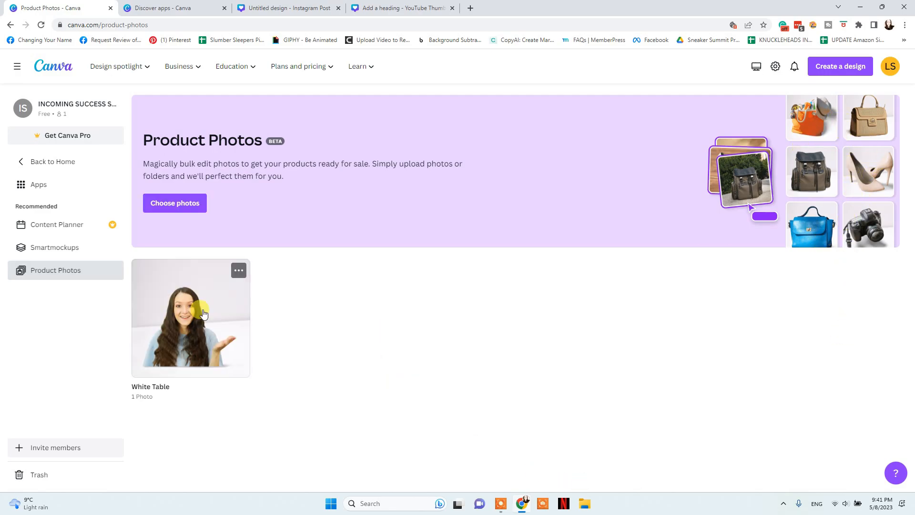
pyautogui.click(204, 314)
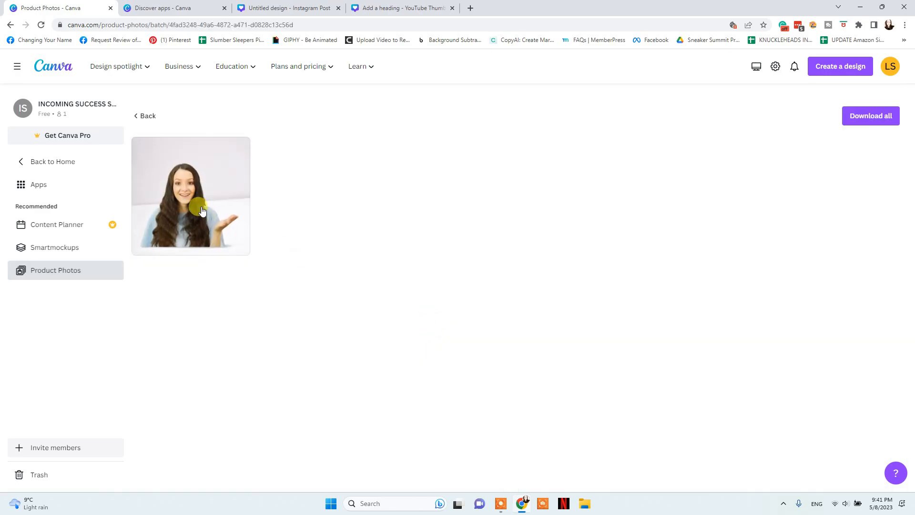
# Check the edited White Table photo's save options, then close them
pyautogui.click(163, 193)
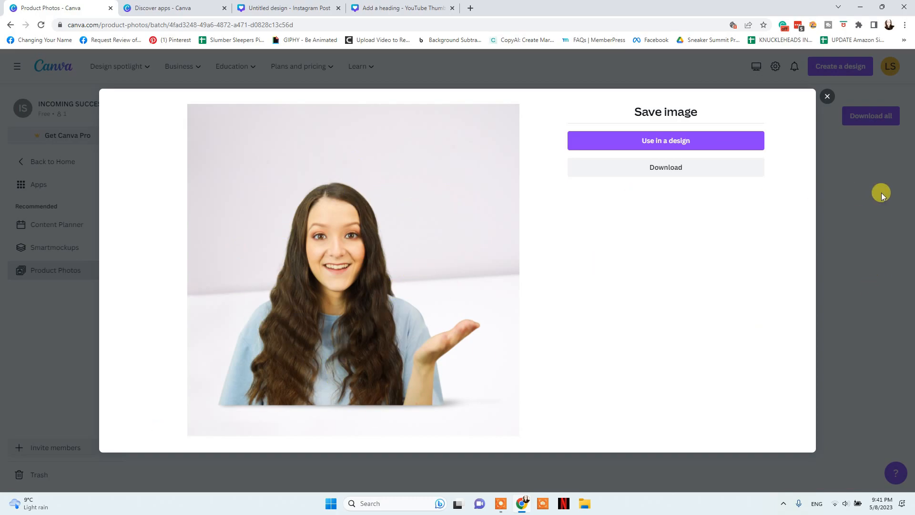
pyautogui.click(851, 196)
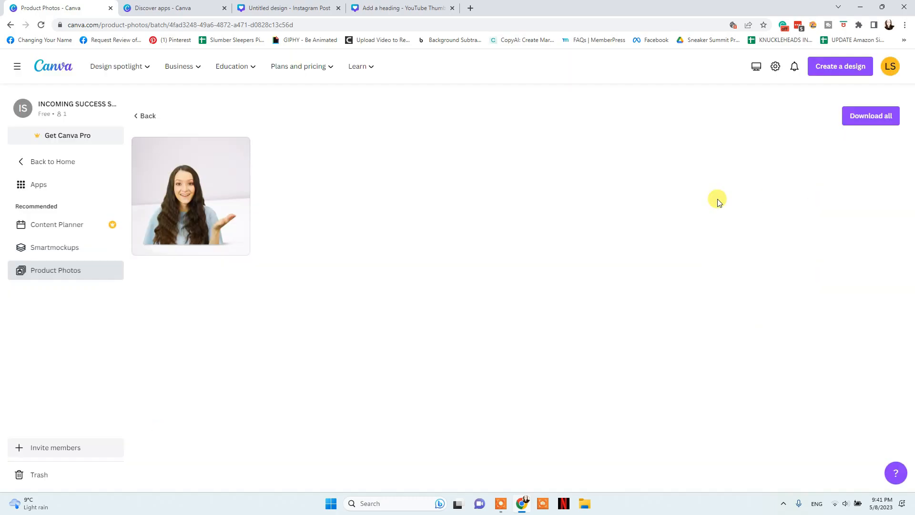
pyautogui.click(67, 251)
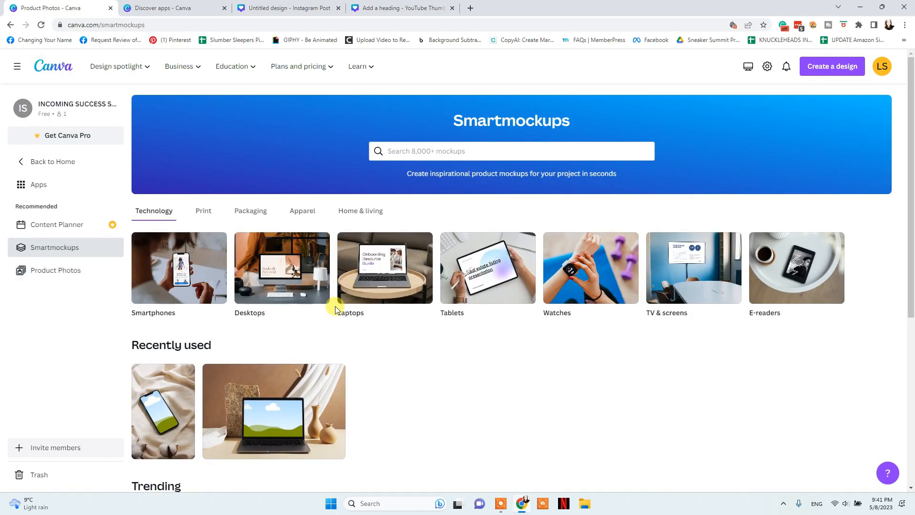
# Pick the flat white desktop monitor mockup and place the second face photo on its screen
pyautogui.click(244, 247)
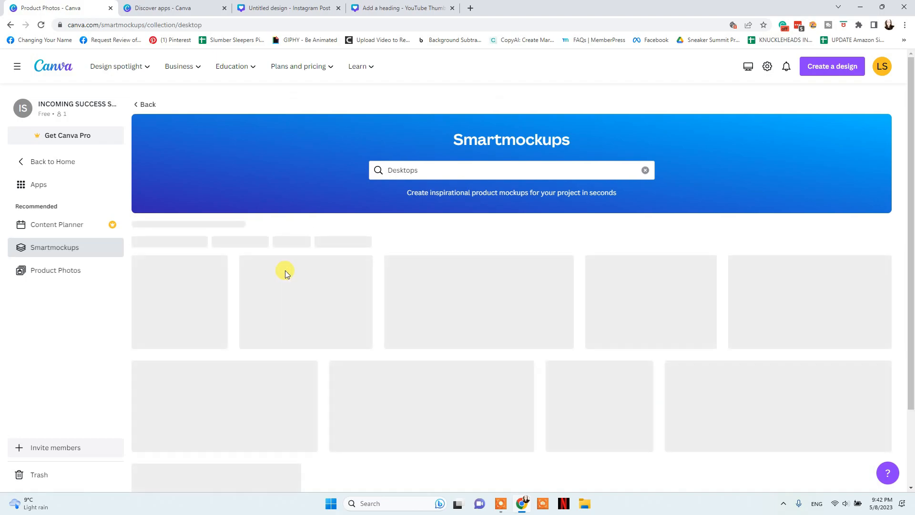
pyautogui.scroll(-2, 400, 236)
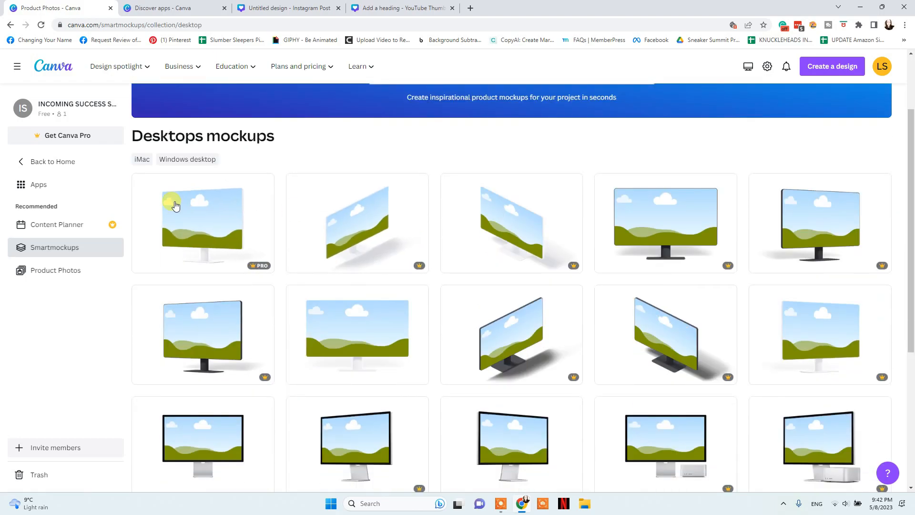
pyautogui.scroll(-2, 817, 291)
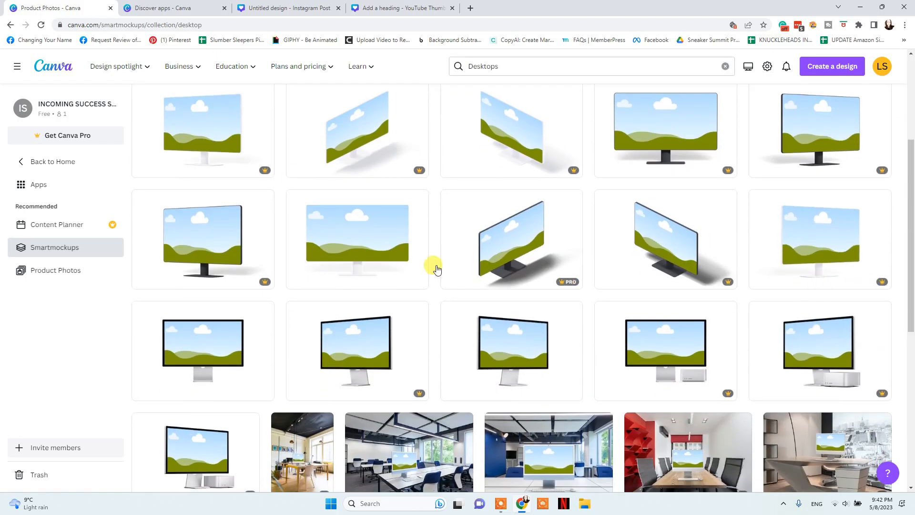
pyautogui.click(374, 239)
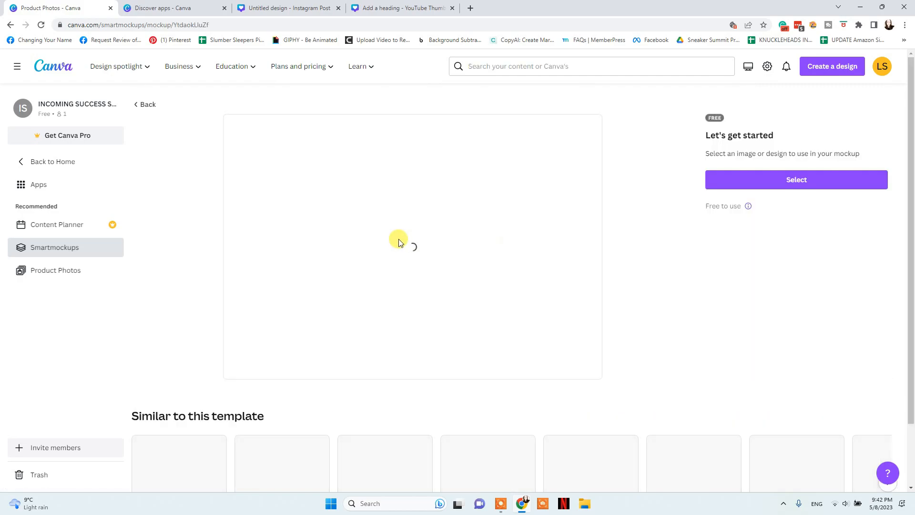
pyautogui.click(777, 183)
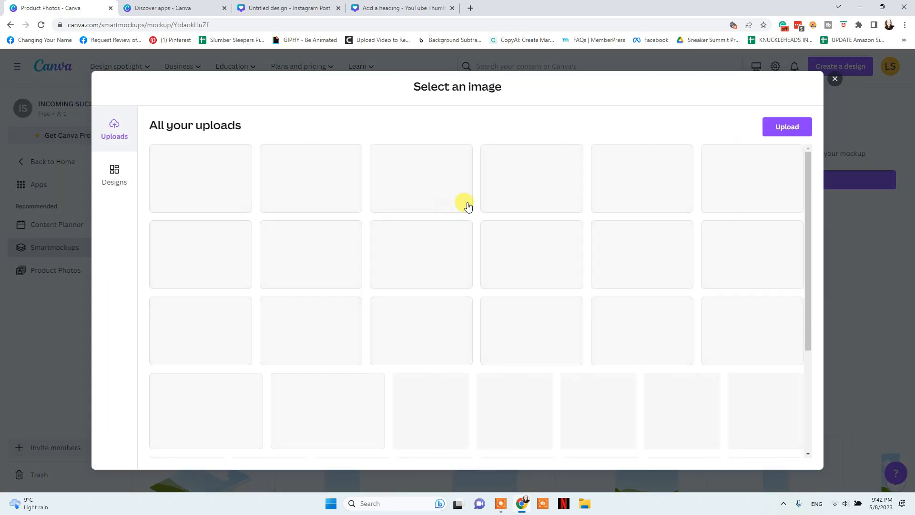
pyautogui.click(308, 185)
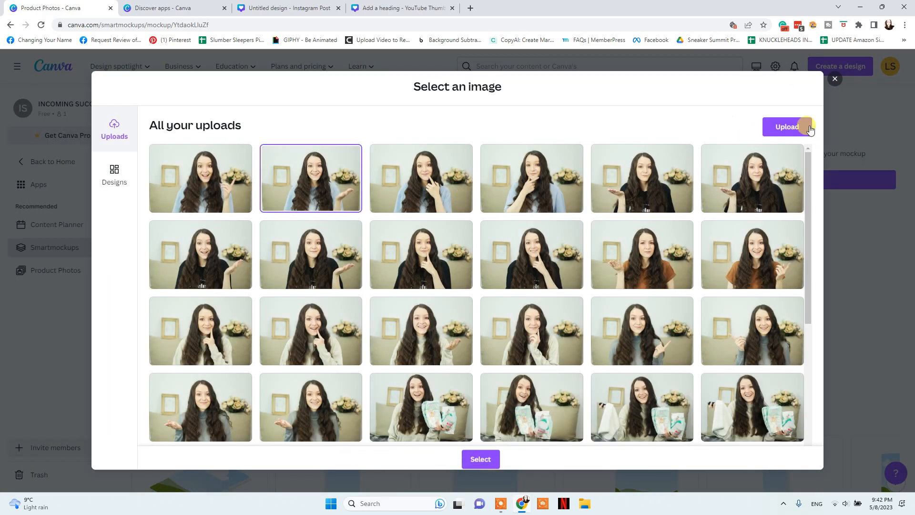
pyautogui.click(794, 126)
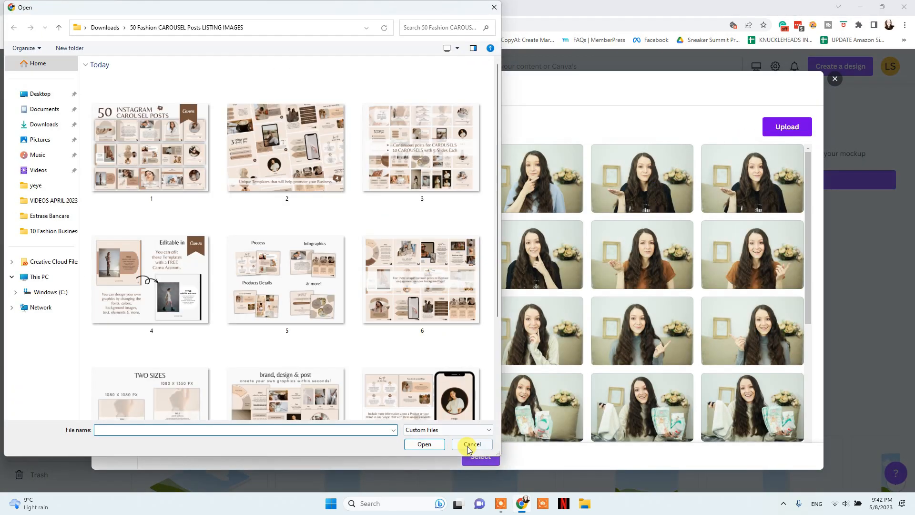
pyautogui.click(469, 443)
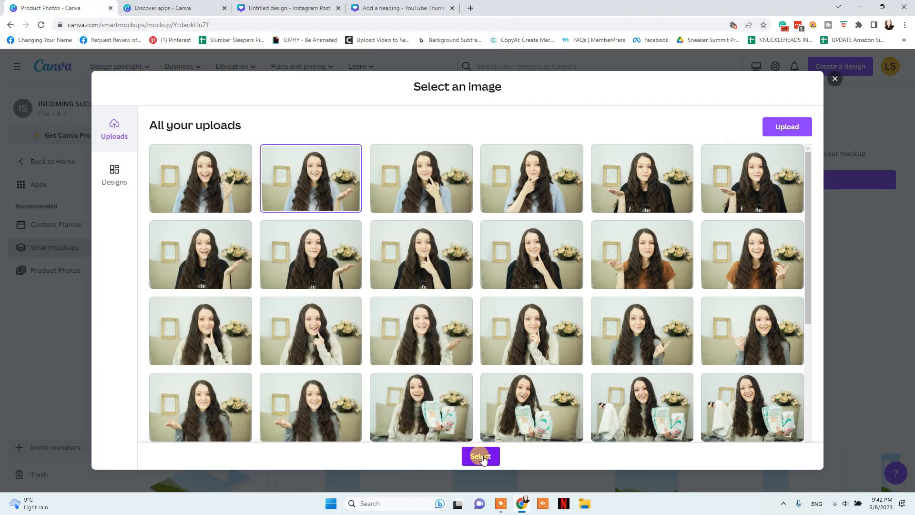
pyautogui.click(481, 456)
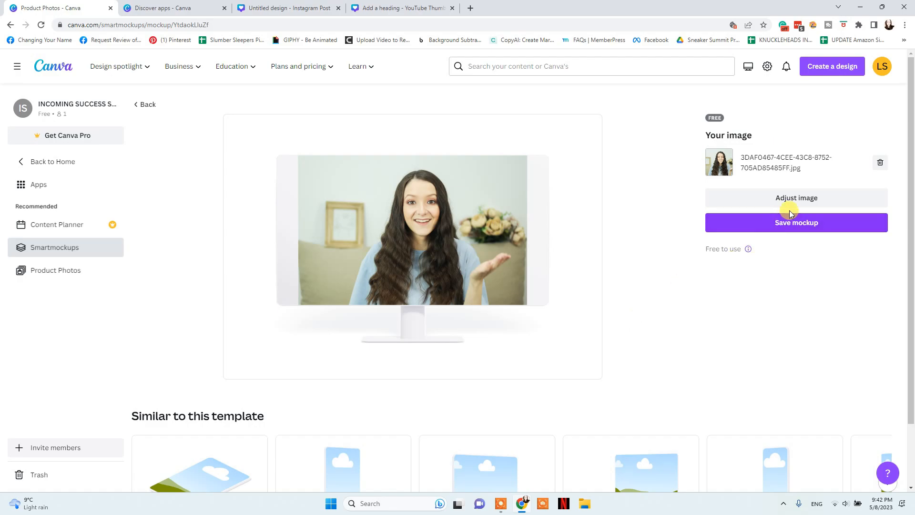
# Scale the face photo to 119% on the monitor screen, nudge it down, and save the mockup
pyautogui.click(800, 200)
pyautogui.moveTo(572, 336); pyautogui.dragTo(607, 343)
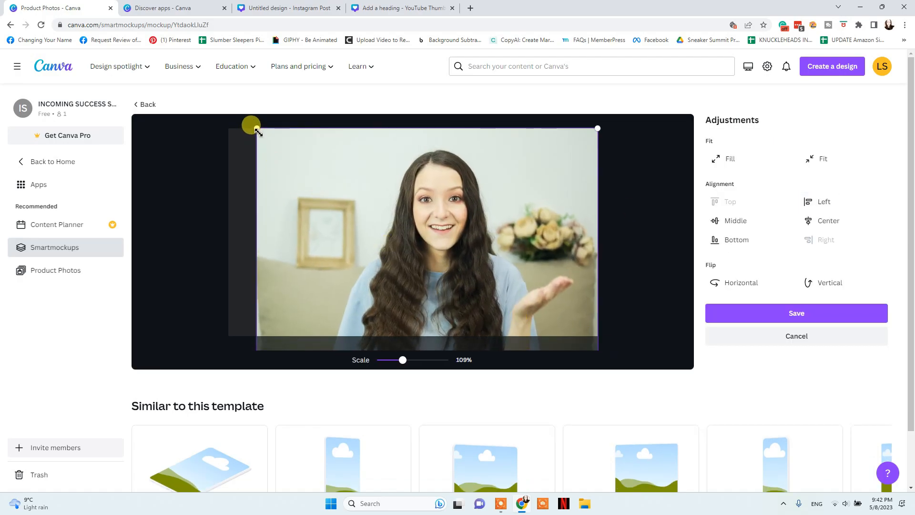
pyautogui.moveTo(258, 132); pyautogui.dragTo(222, 121)
pyautogui.moveTo(404, 177); pyautogui.dragTo(404, 186)
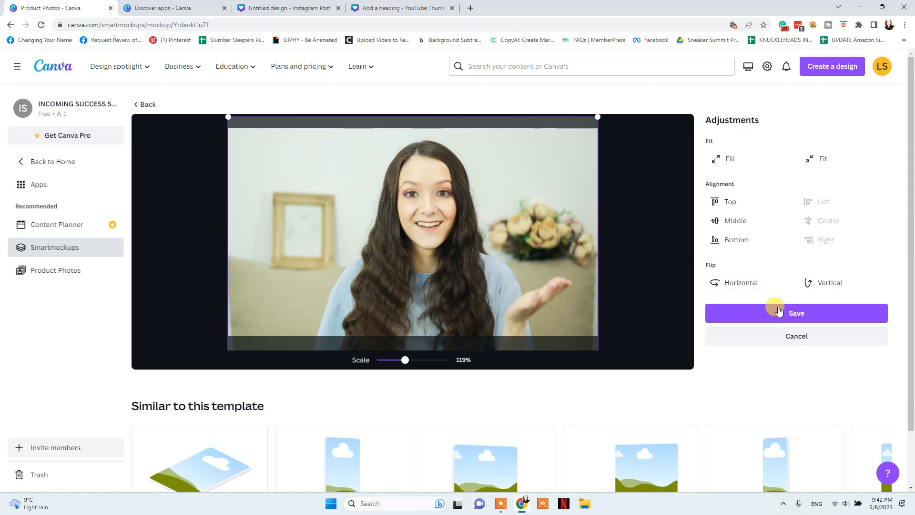
pyautogui.click(775, 311)
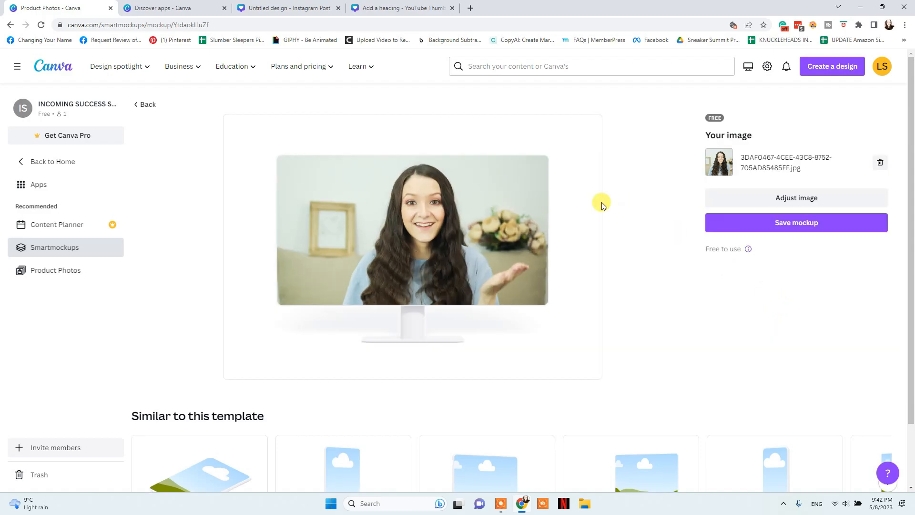
pyautogui.click(827, 228)
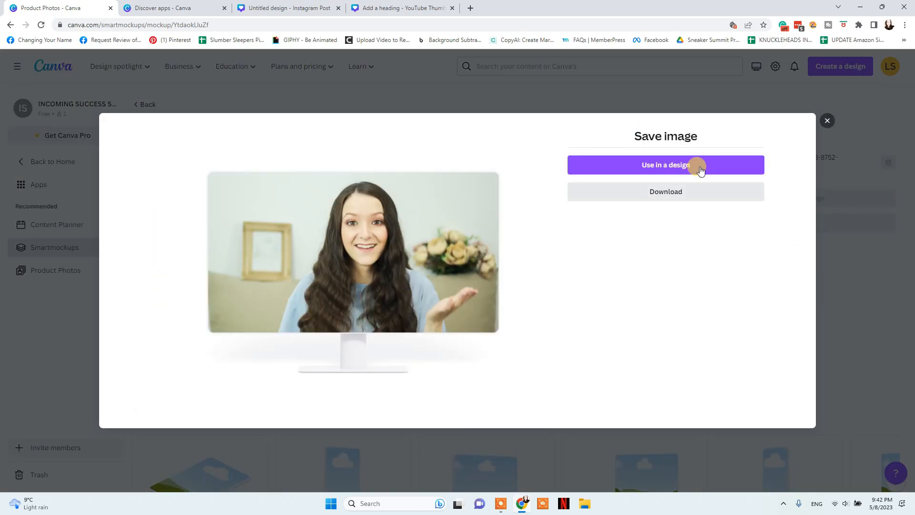
pyautogui.click(696, 168)
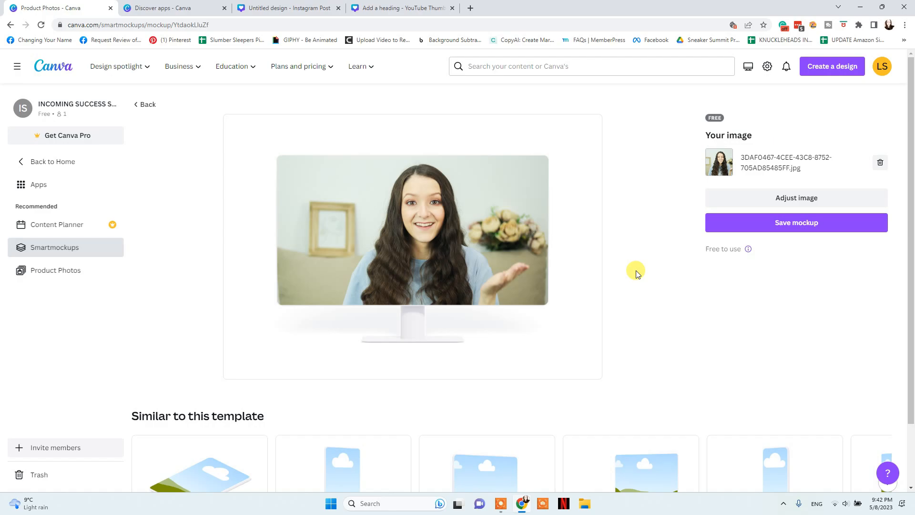